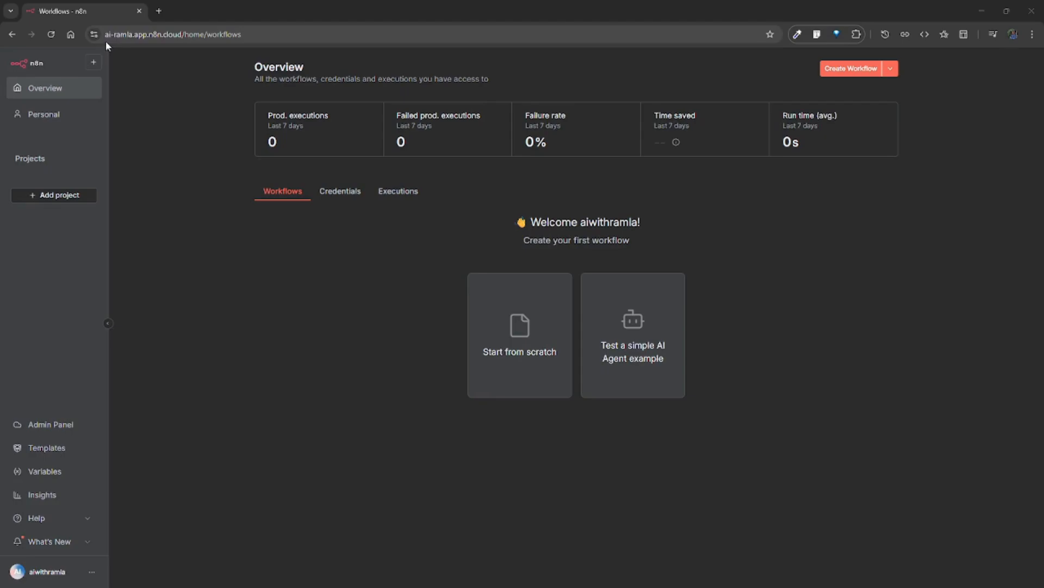
# - Examine the options for creating a workflow, a credential or a project
pyautogui.moveTo(108, 34); pyautogui.dragTo(163, 47)
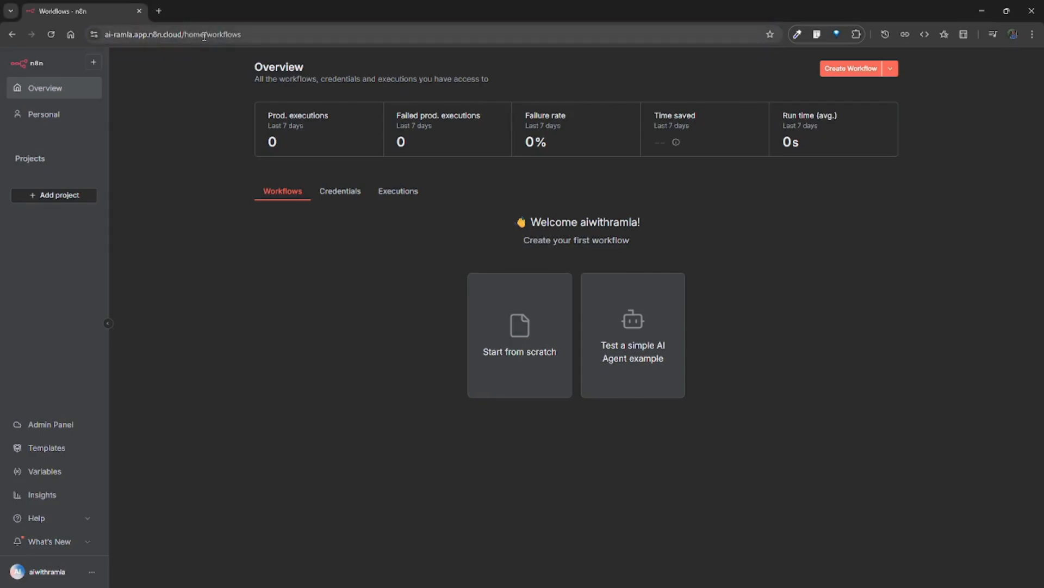
pyautogui.click(194, 78)
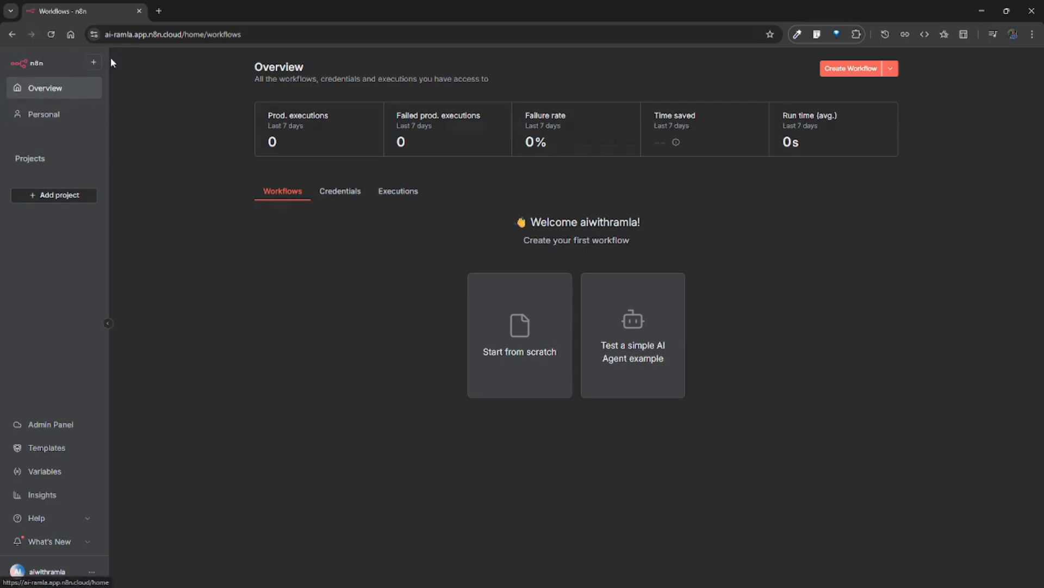
pyautogui.click(92, 66)
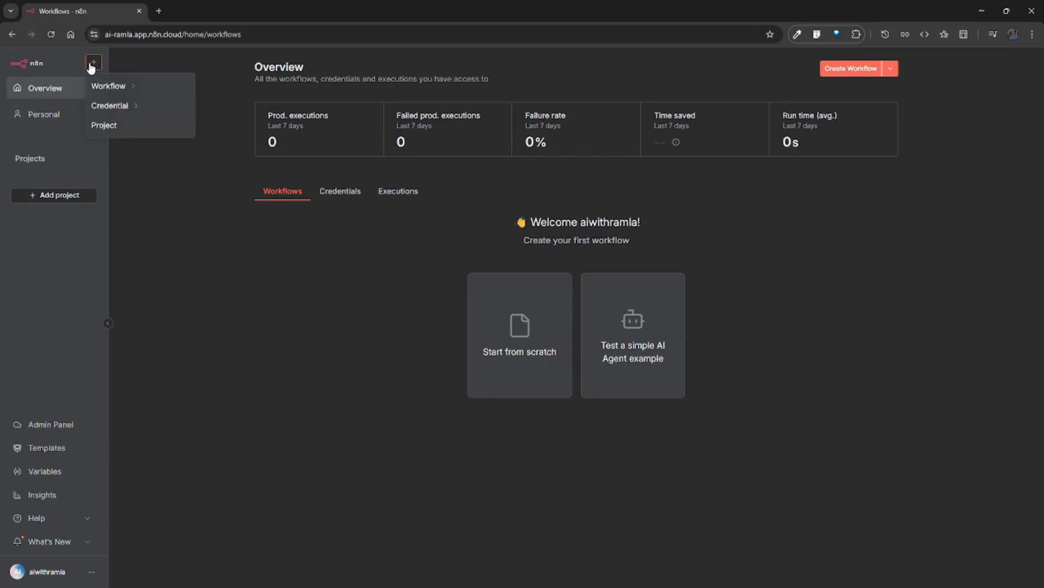
pyautogui.moveTo(115, 90)
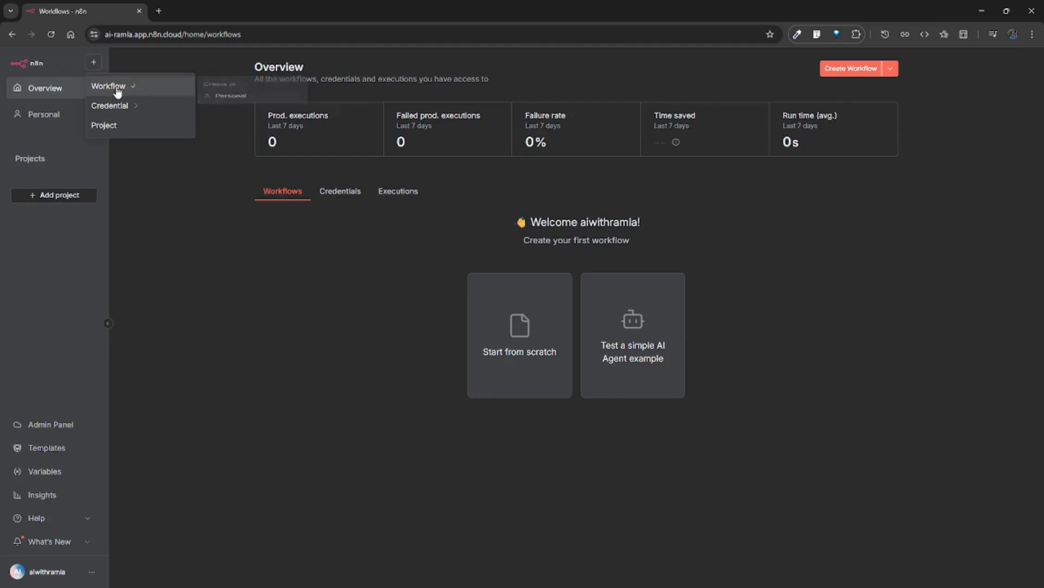
pyautogui.moveTo(136, 110)
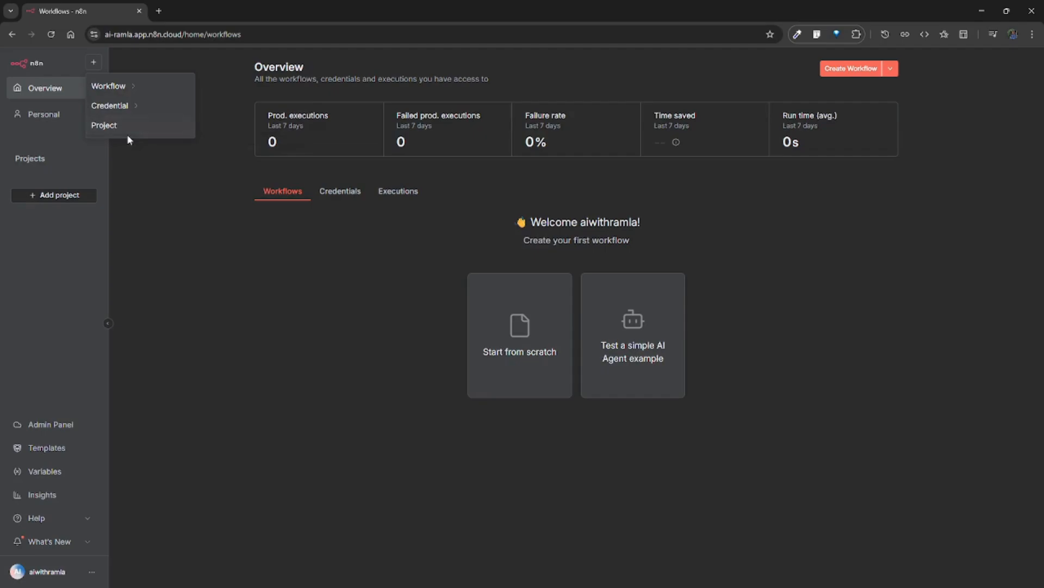
# - View the Personal space's credentials and workflows, and return to the Overview
pyautogui.click(45, 115)
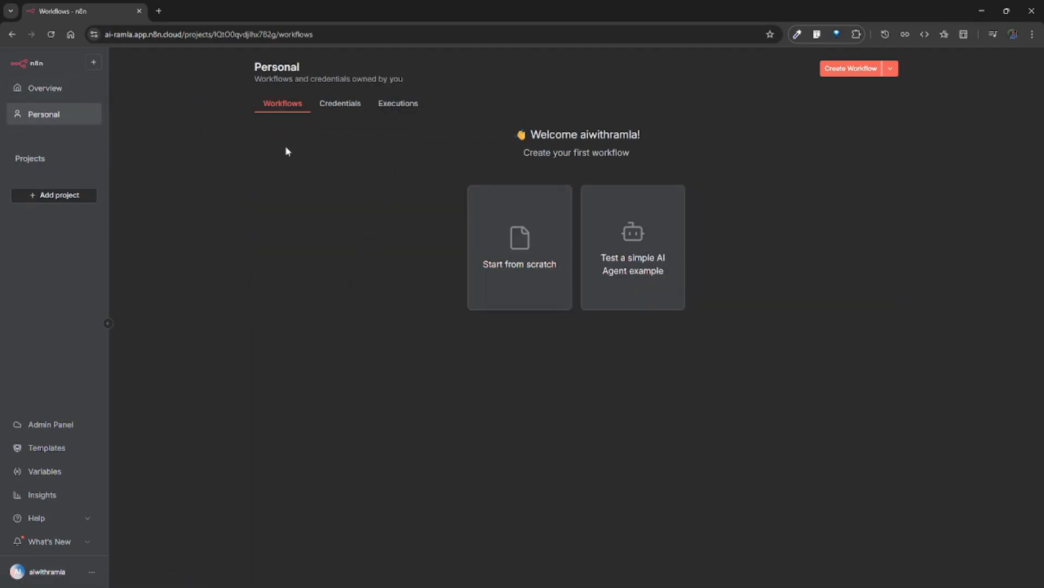
pyautogui.click(340, 104)
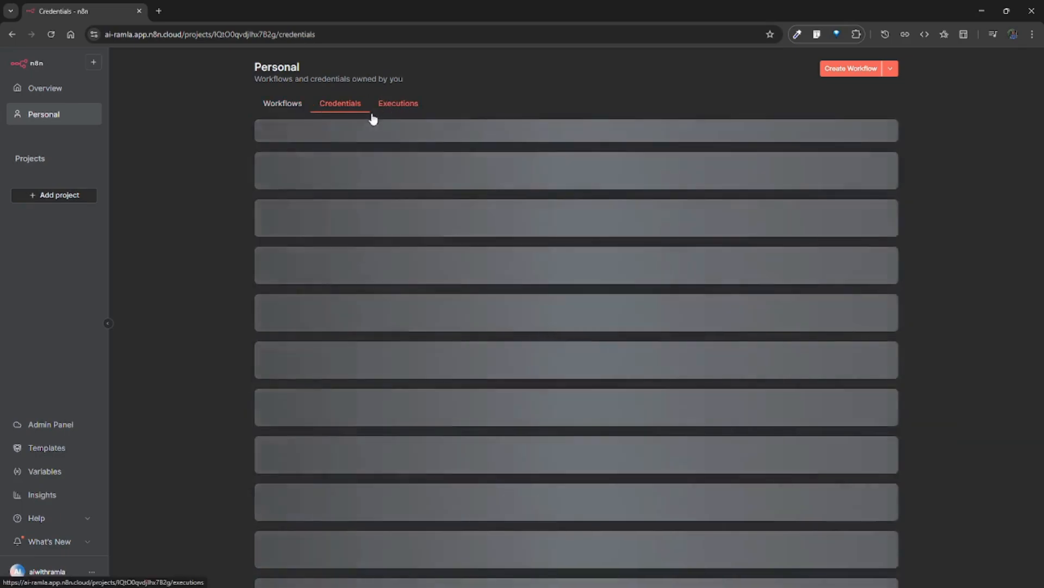
pyautogui.click(282, 103)
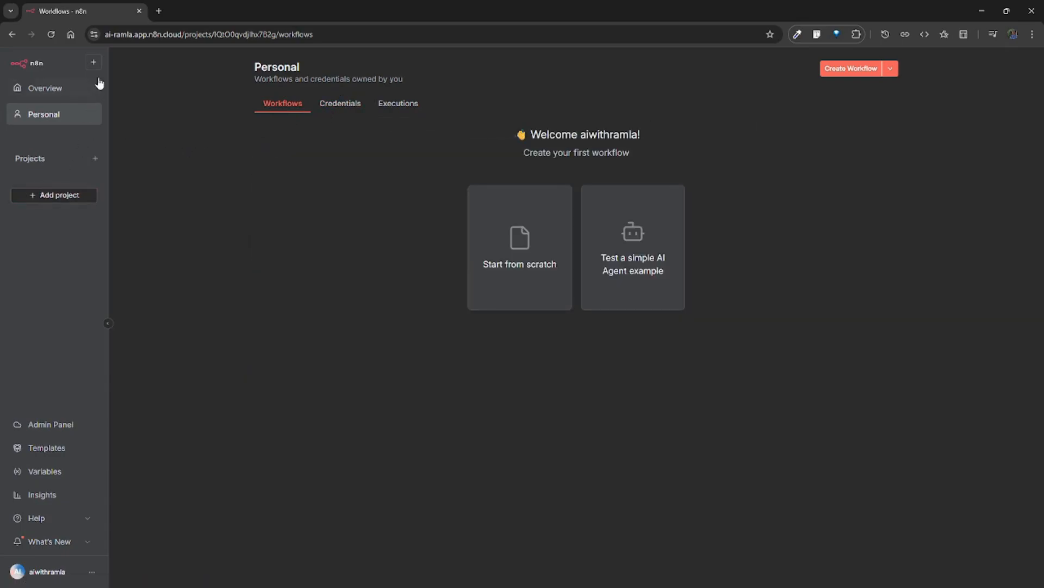
pyautogui.click(63, 90)
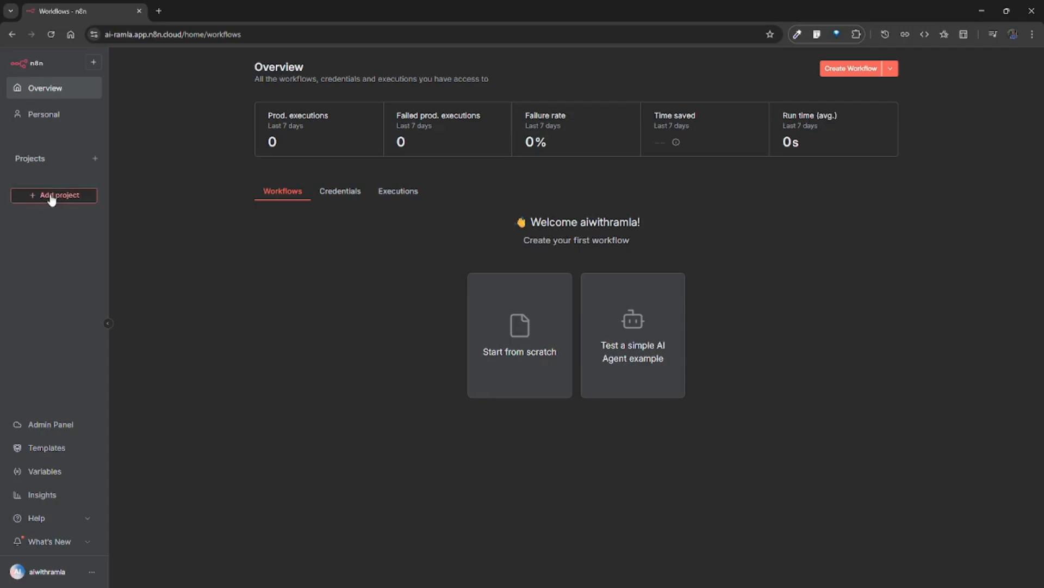
# - Open the Admin Panel dashboard for the n8n cloud account
pyautogui.rightClick(63, 423)
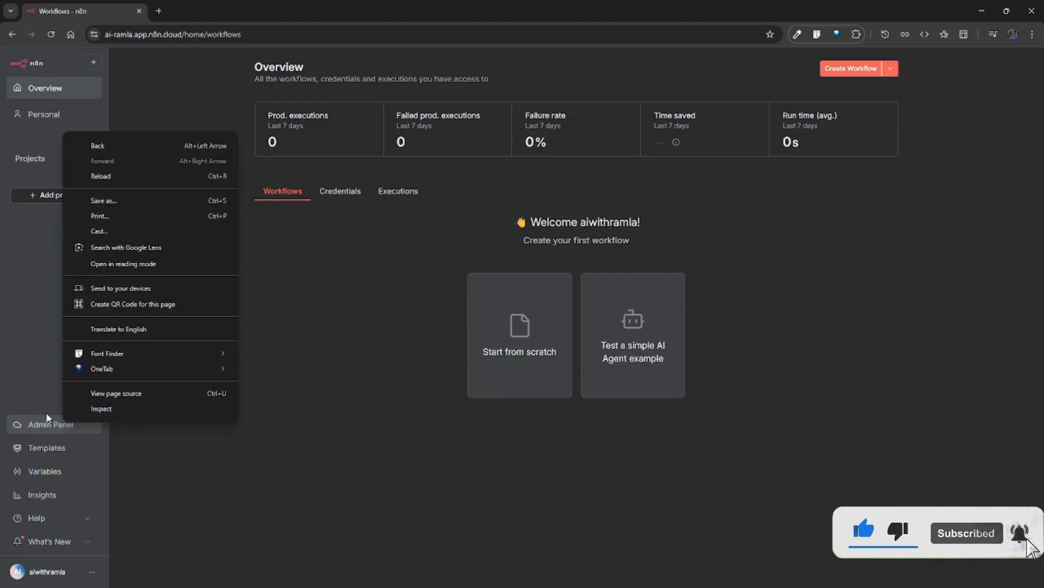
pyautogui.click(40, 422)
pyautogui.rightClick(40, 420)
pyautogui.click(40, 420)
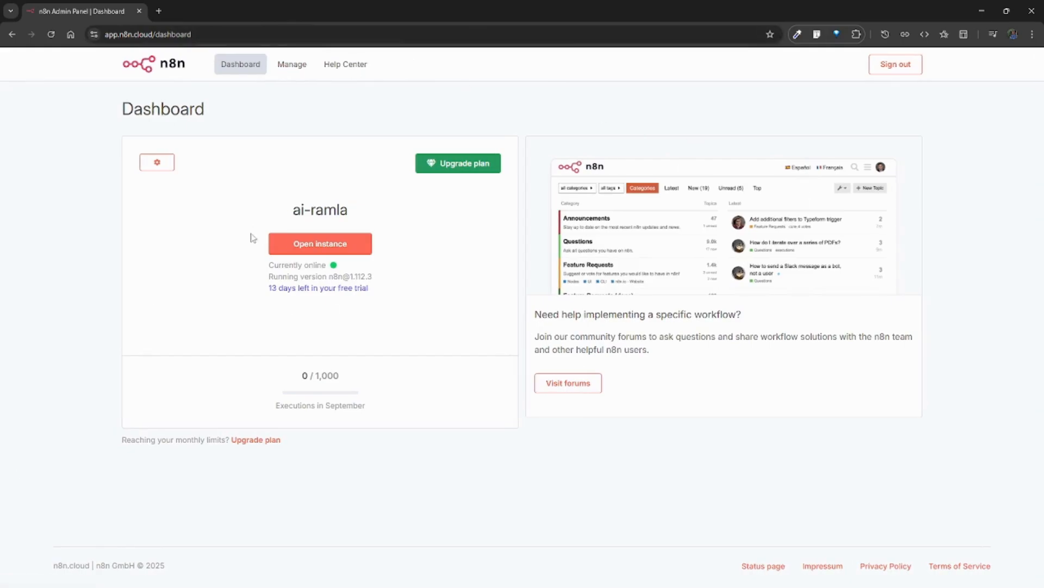
# - Open the n8n instance from the dashboard and dismiss its trial banner
pyautogui.click(308, 248)
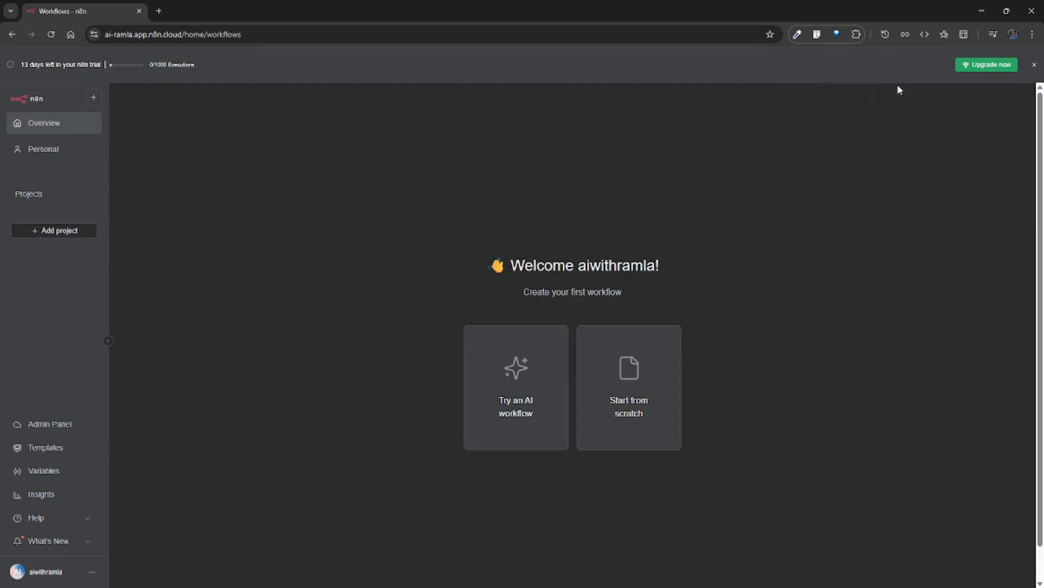
pyautogui.click(1034, 65)
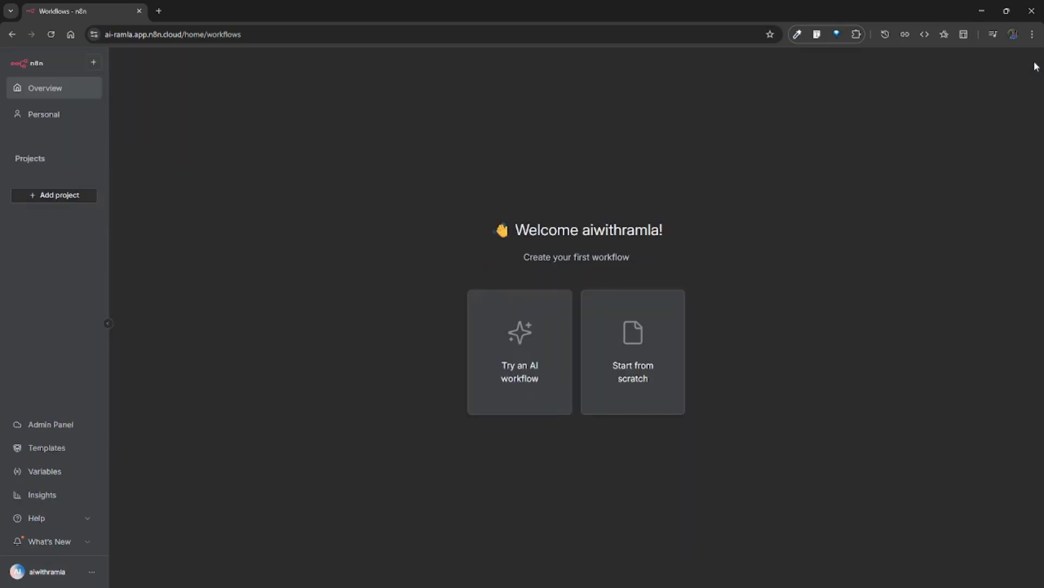
# - Open the Variables page and read its introduction to setting up a variable
pyautogui.click(52, 471)
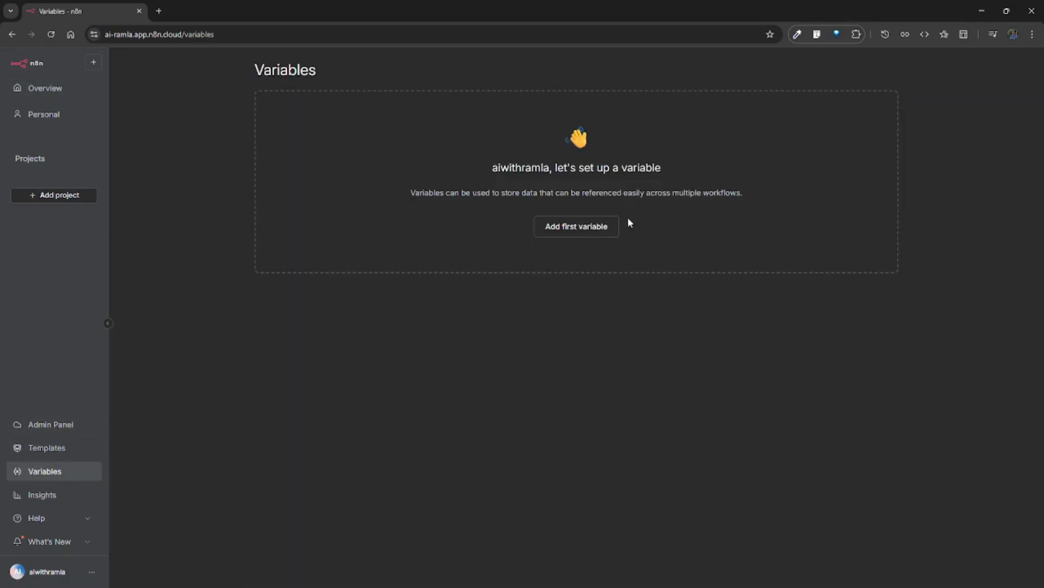
pyautogui.tripleClick(611, 164)
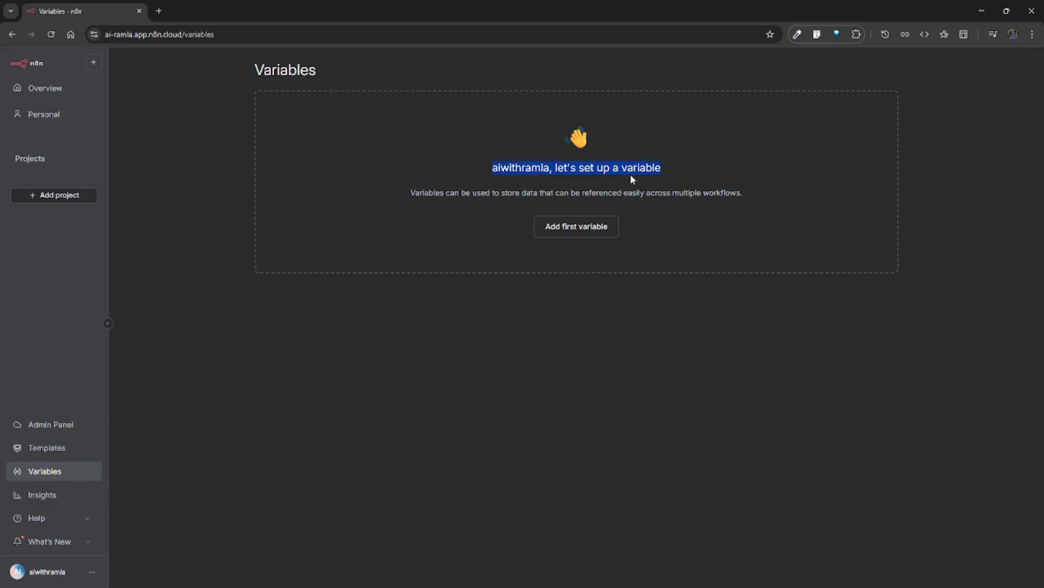
pyautogui.click(631, 174)
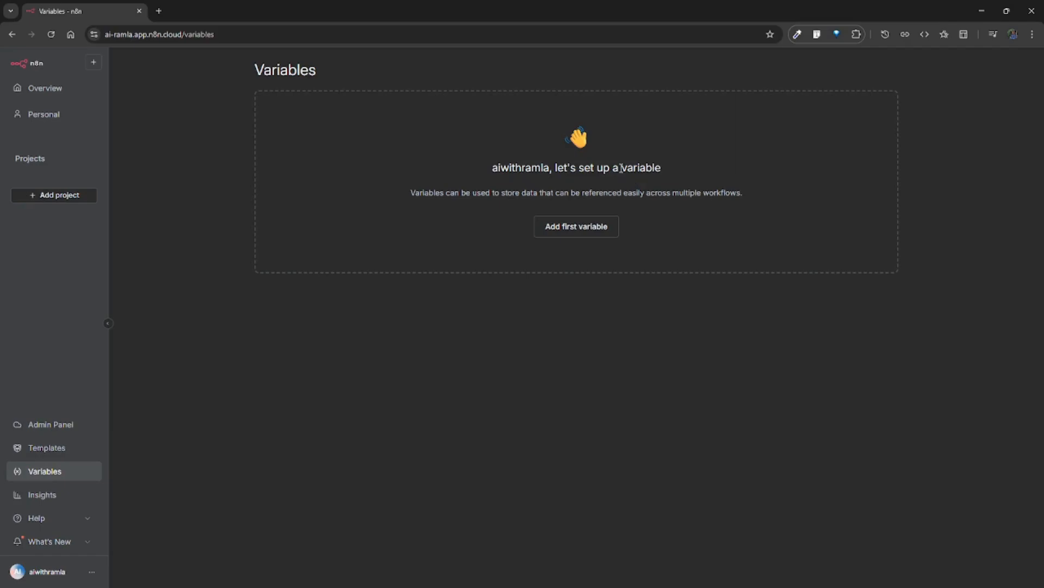
# - View the Insights charts for failed production executions and failure rate
pyautogui.click(54, 501)
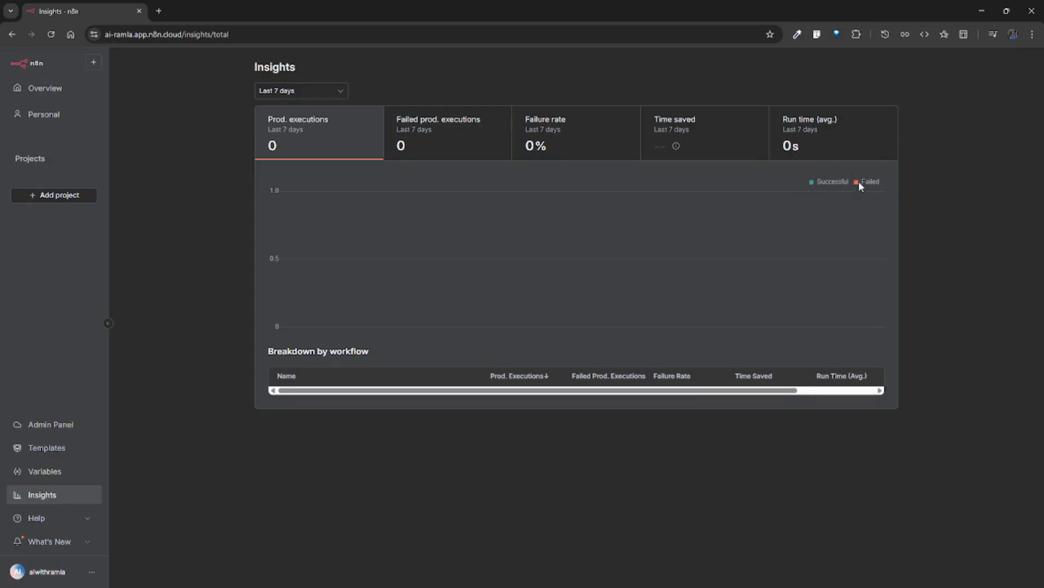
pyautogui.click(455, 133)
pyautogui.click(612, 139)
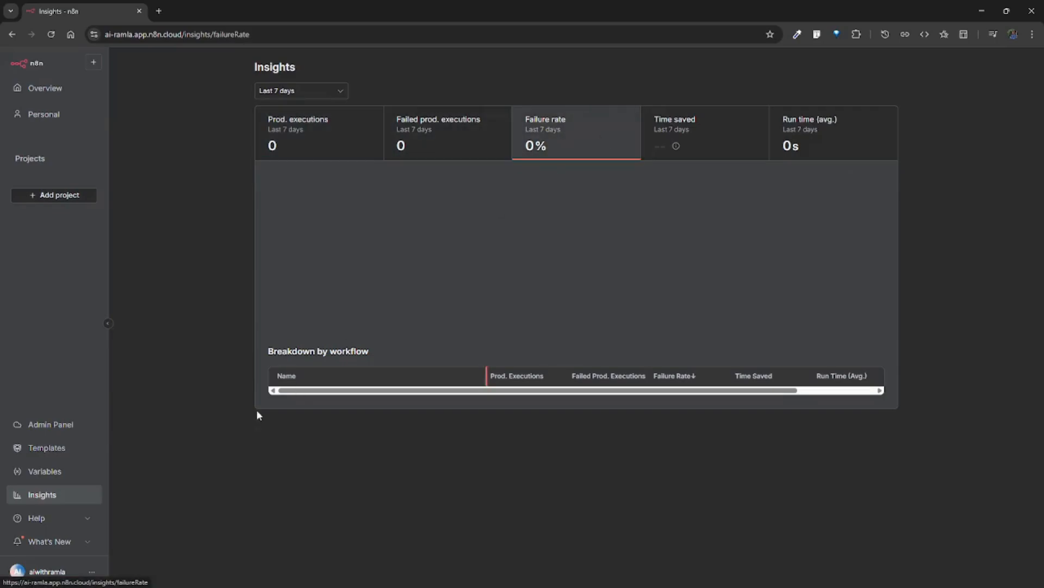
# - Look through the Help resources and the What's New entries, collapsing each list again
pyautogui.click(87, 518)
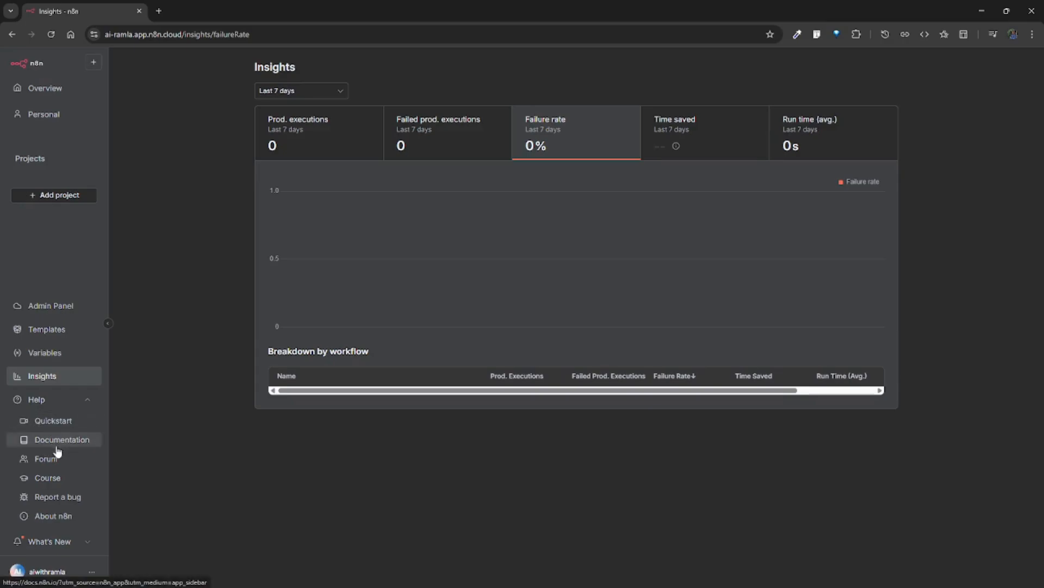
pyautogui.click(89, 406)
pyautogui.click(82, 546)
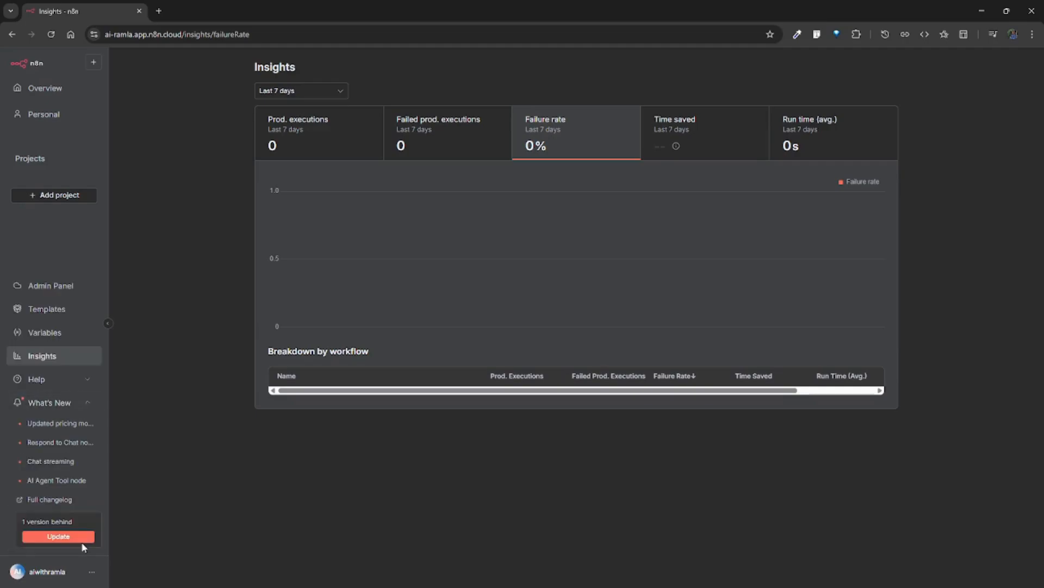
pyautogui.click(85, 402)
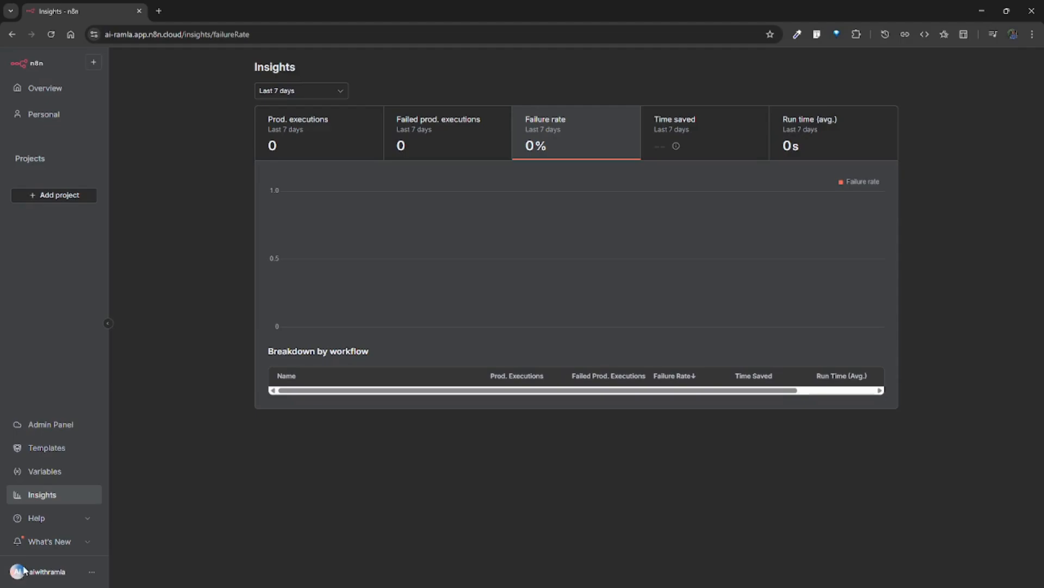
# - Review the Personal and Users settings pages, and return to the workflows Overview
pyautogui.click(91, 572)
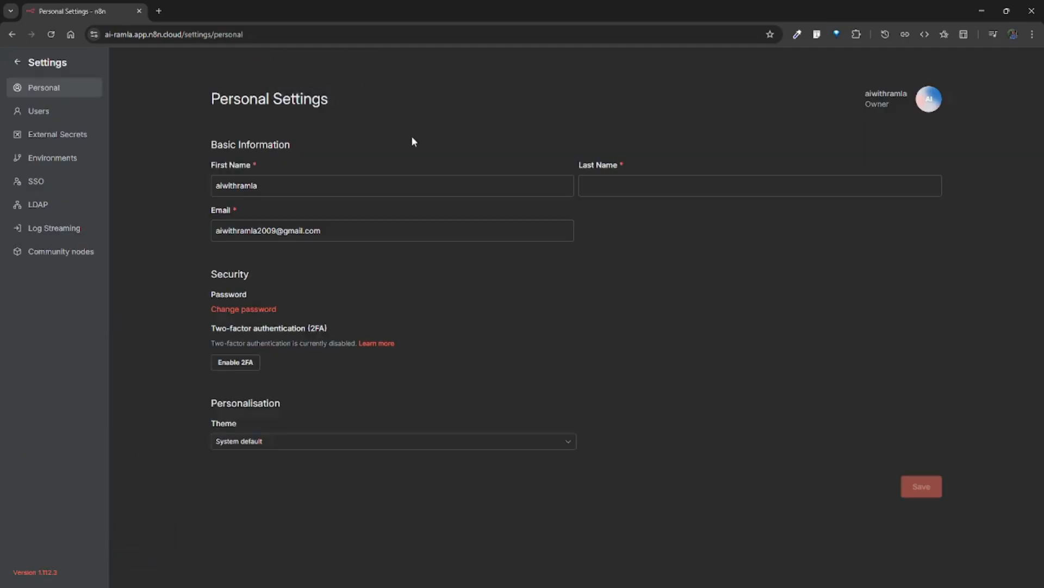
pyautogui.doubleClick(332, 196)
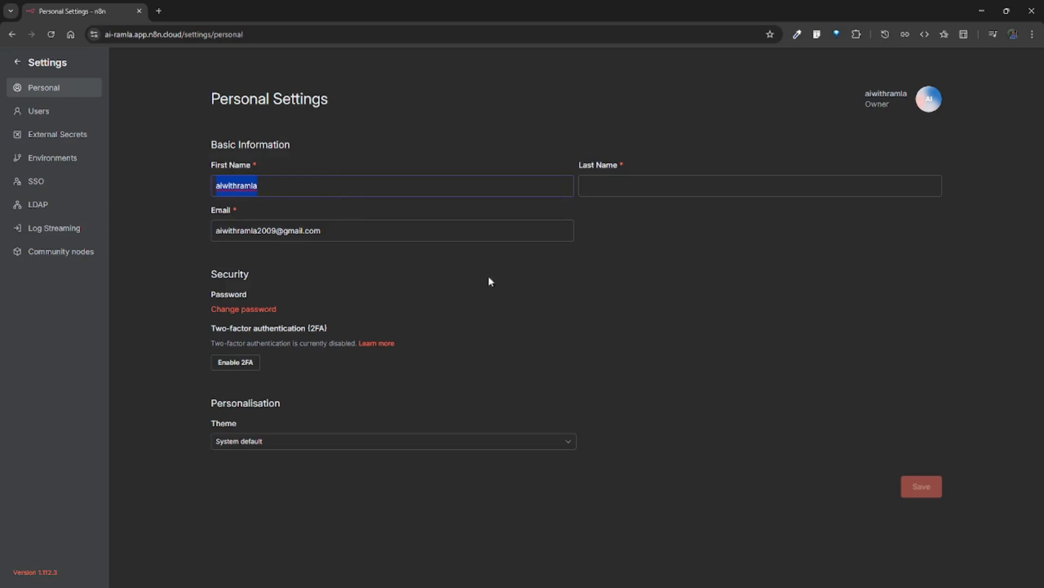
pyautogui.press('Right')
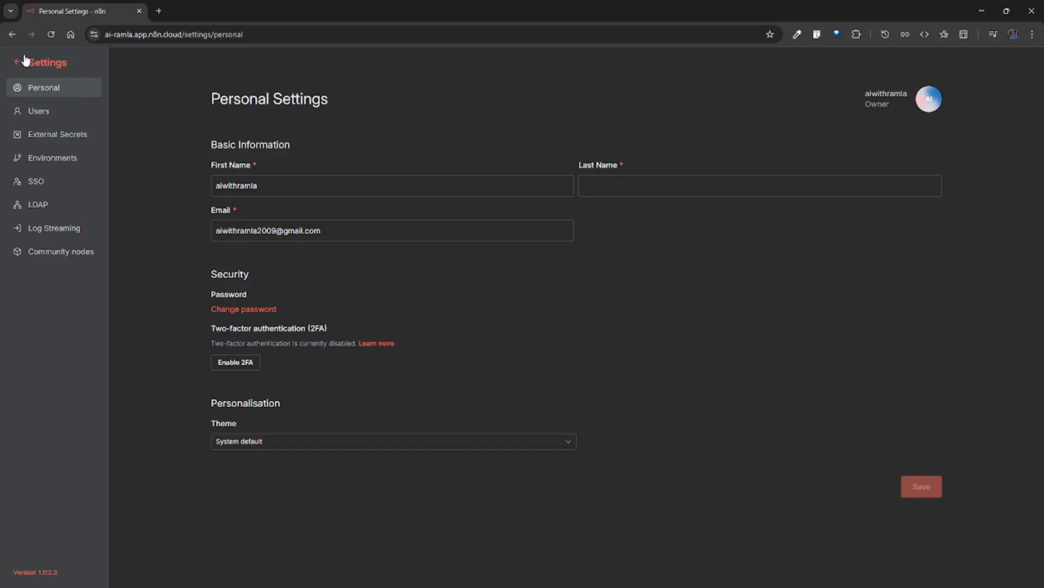
pyautogui.click(40, 117)
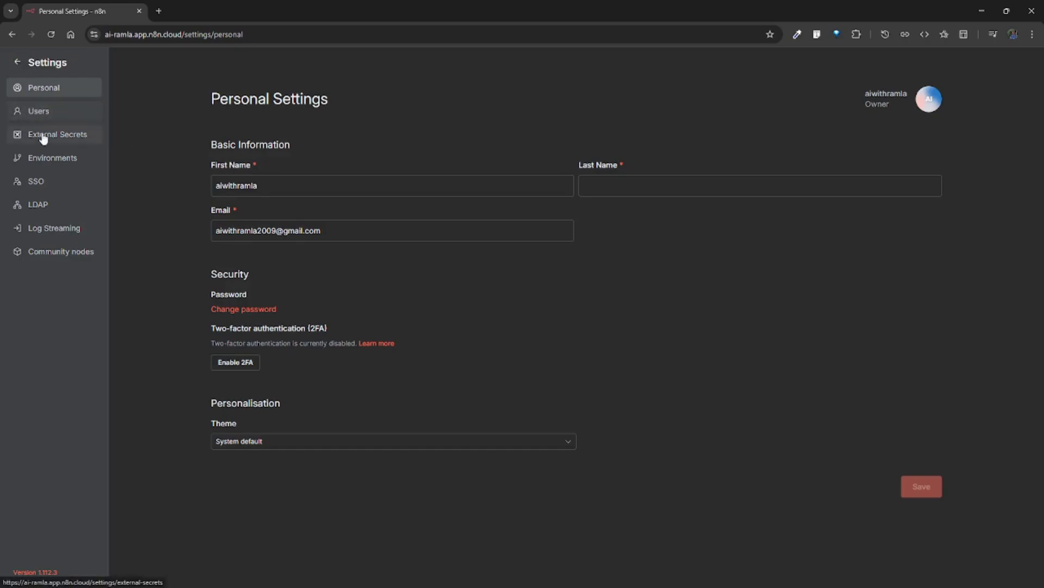
pyautogui.click(20, 63)
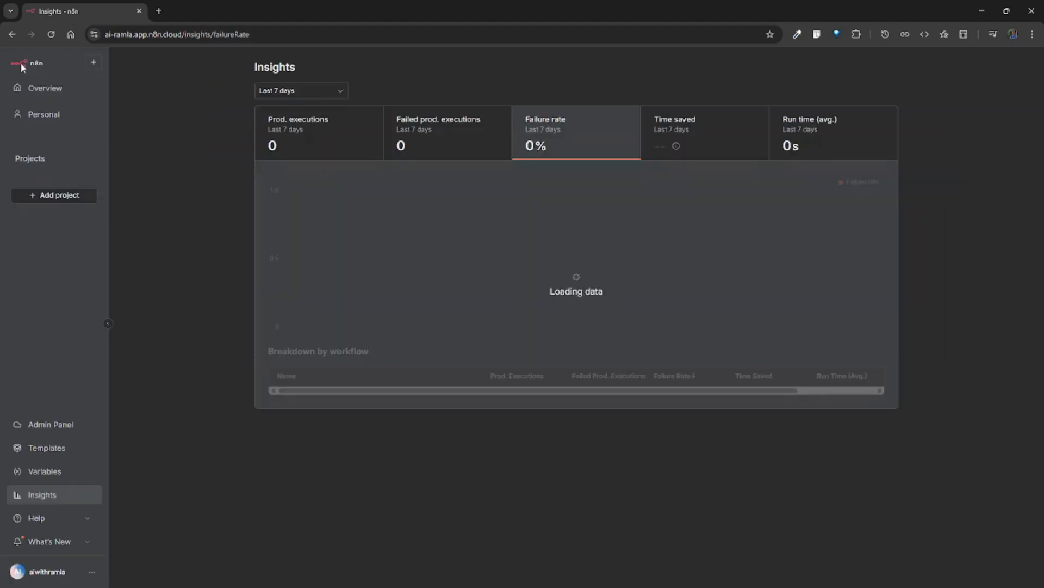
pyautogui.click(30, 88)
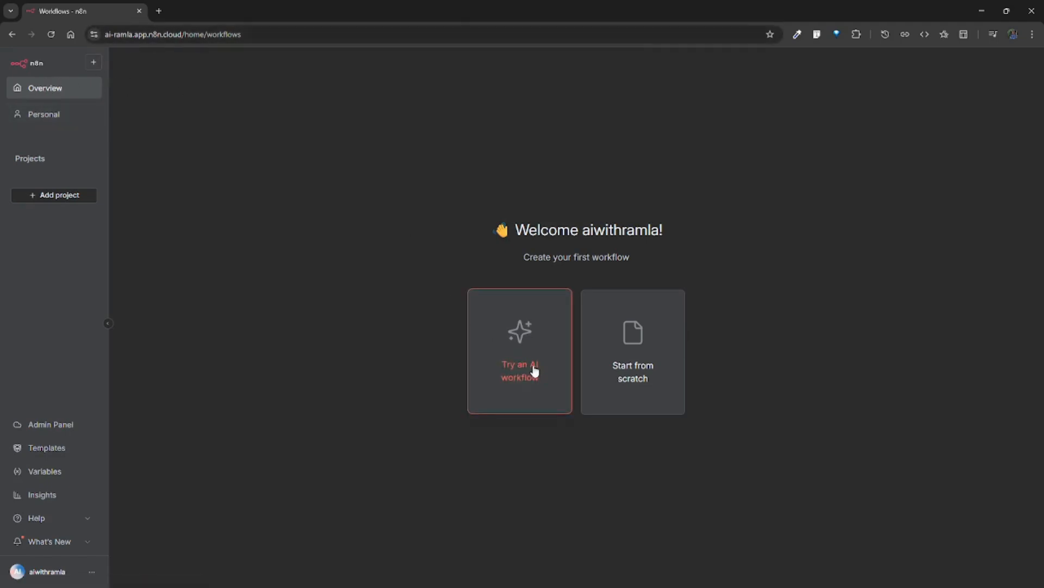
# - Go back through the previously visited pages to the workflows Overview
pyautogui.click(11, 35)
pyautogui.click(11, 35)
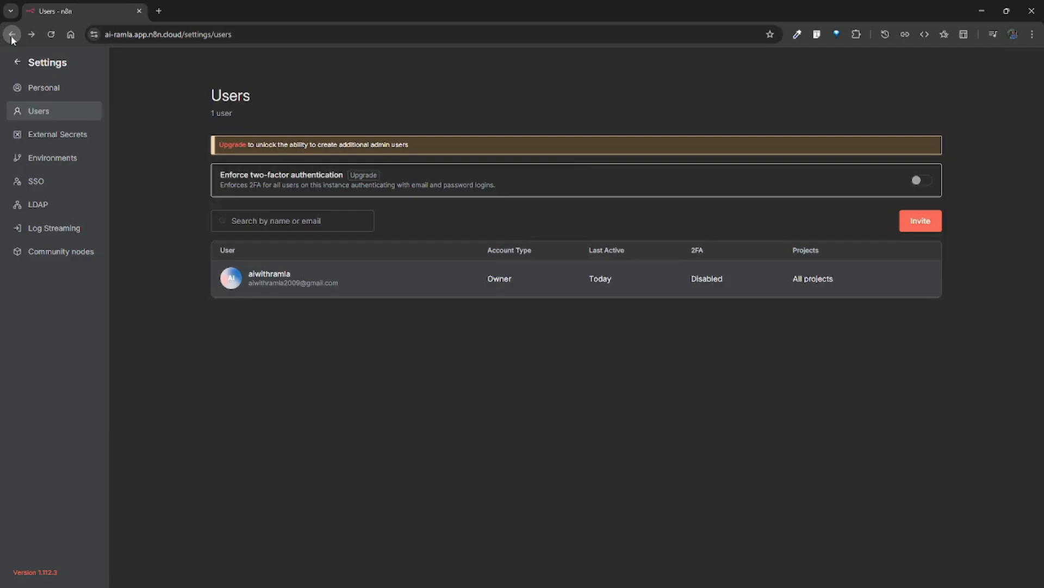
pyautogui.click(11, 35)
pyautogui.click(11, 35)
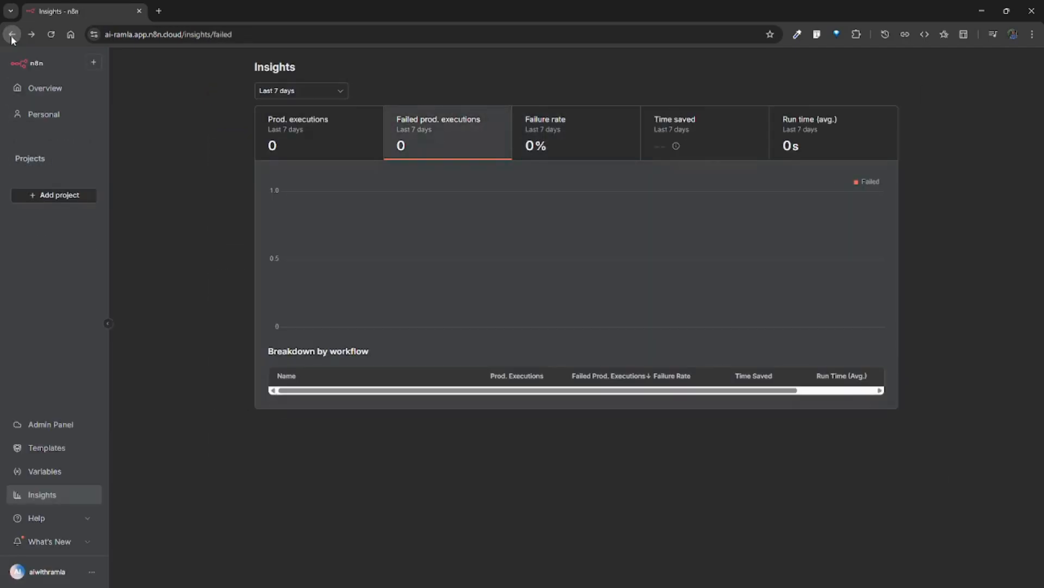
pyautogui.click(10, 35)
pyautogui.click(11, 35)
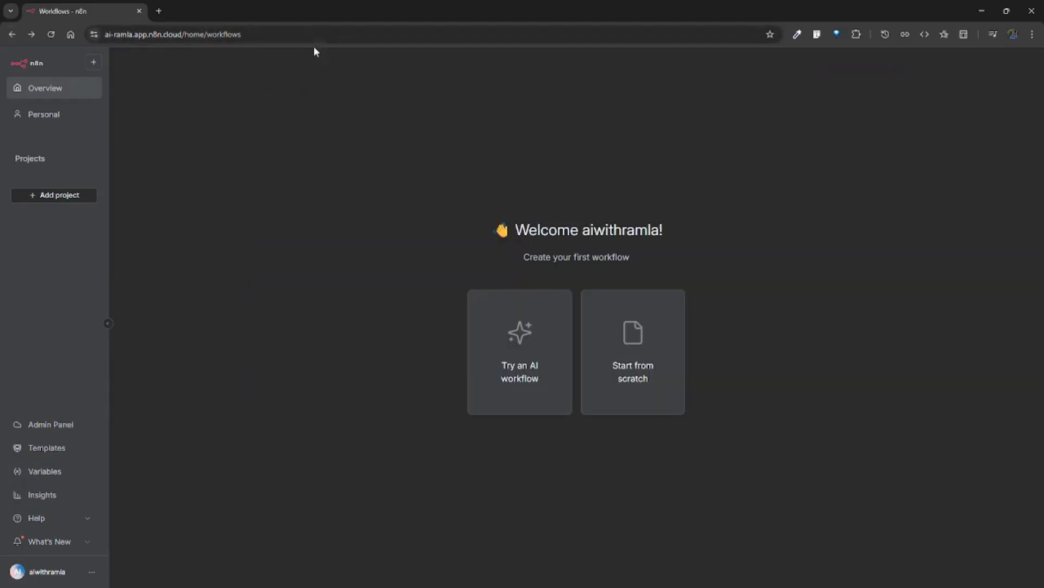
# - Create a new workflow from scratch and collapse the sidebar to enlarge the canvas
pyautogui.tripleClick(566, 257)
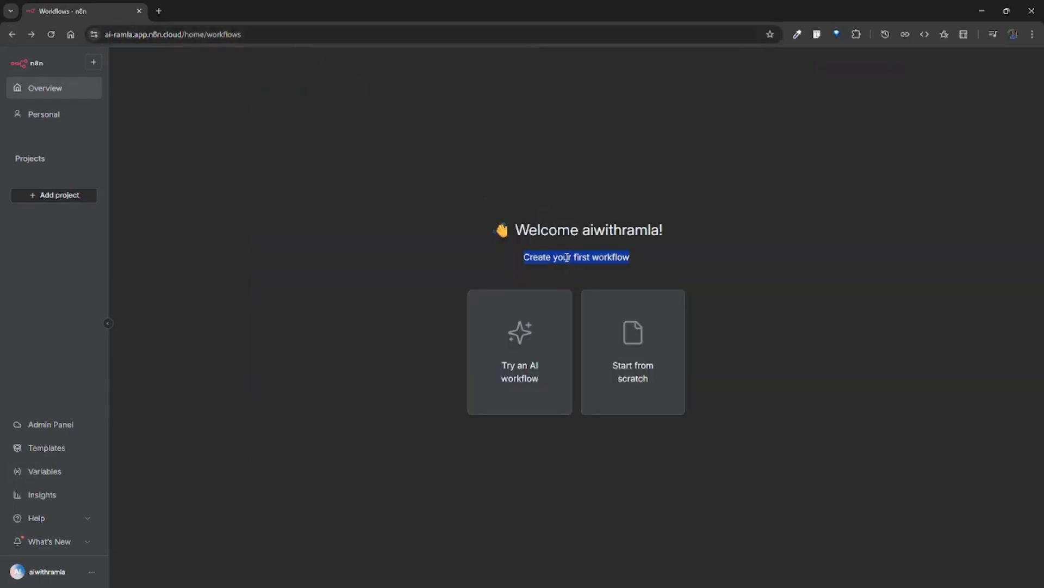
pyautogui.click(576, 190)
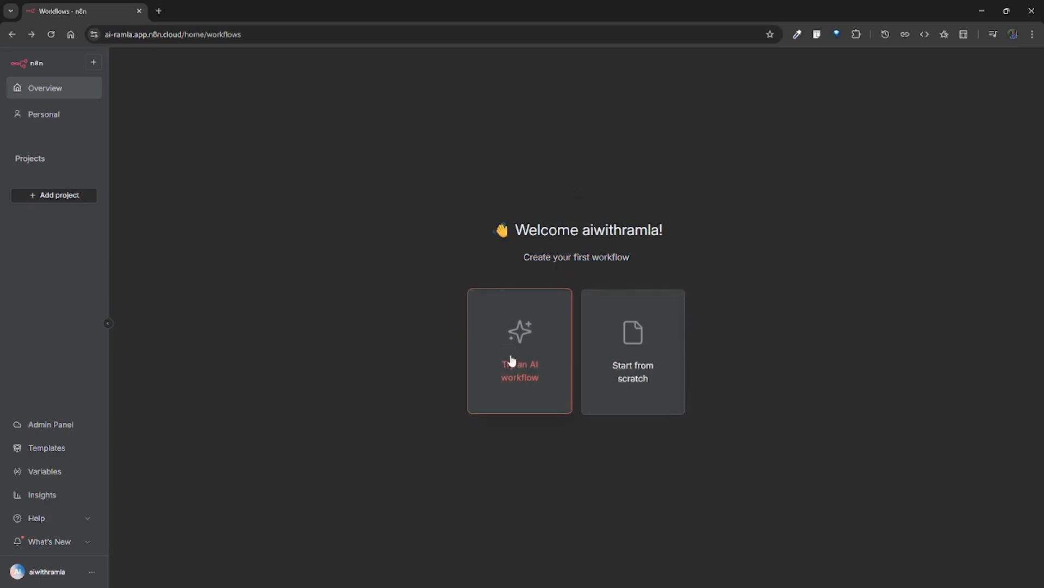
pyautogui.click(650, 383)
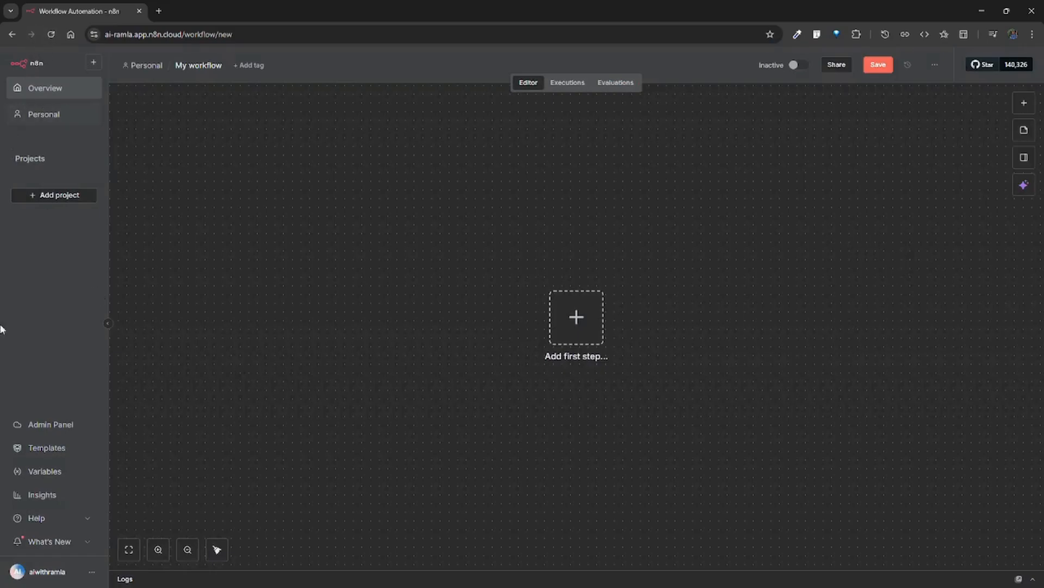
pyautogui.click(109, 327)
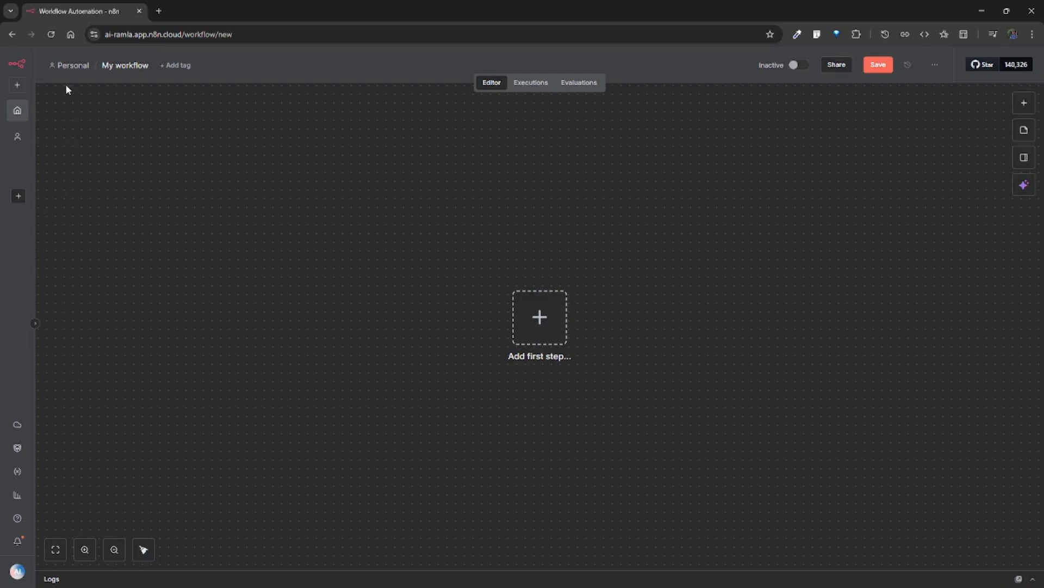
# - Rename the new workflow as "quick start" and save it
pyautogui.click(111, 64)
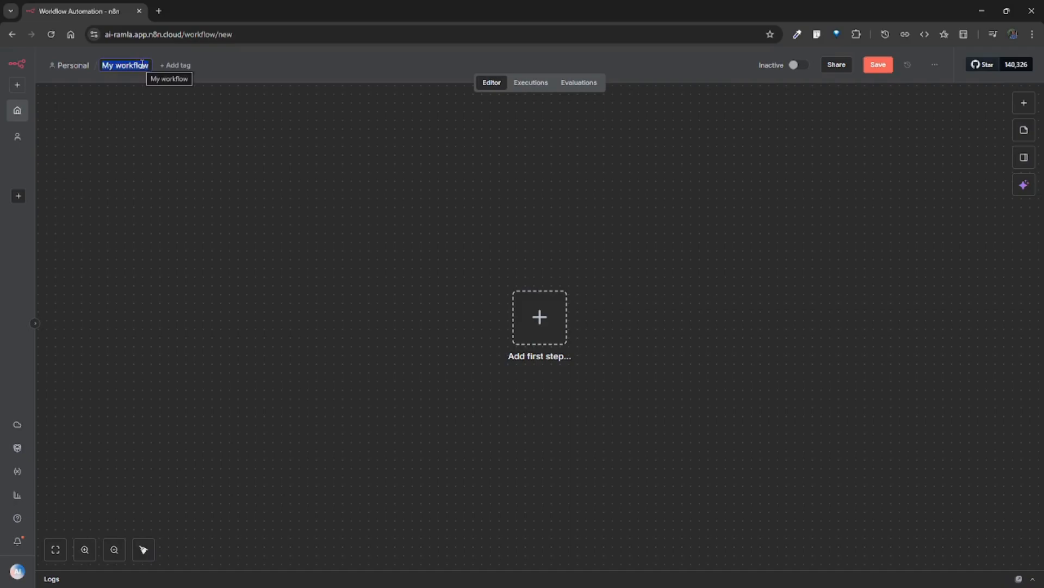
pyautogui.write('quik start')
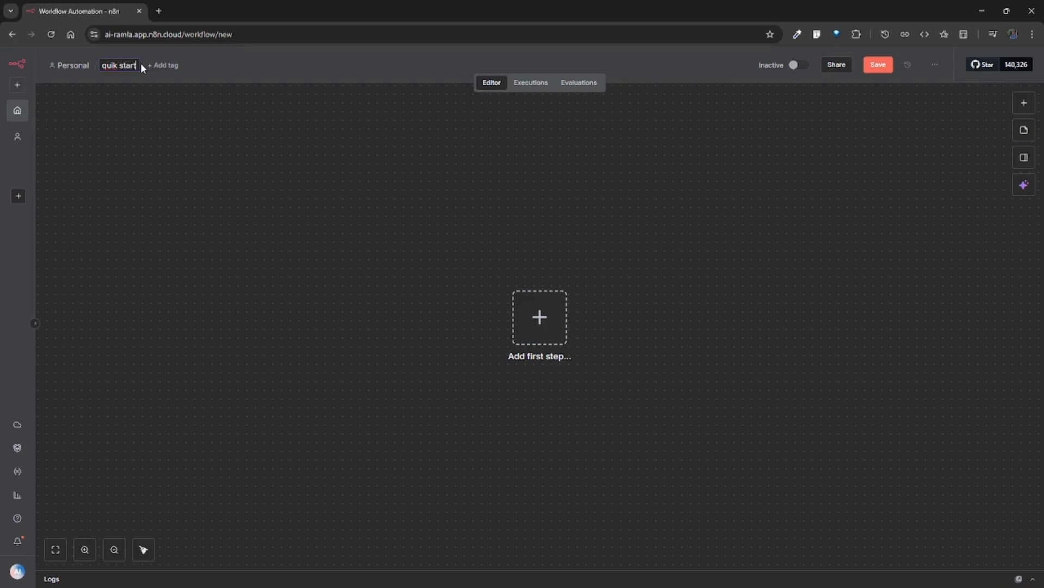
pyautogui.click(113, 67)
pyautogui.write('c')
pyautogui.click(151, 90)
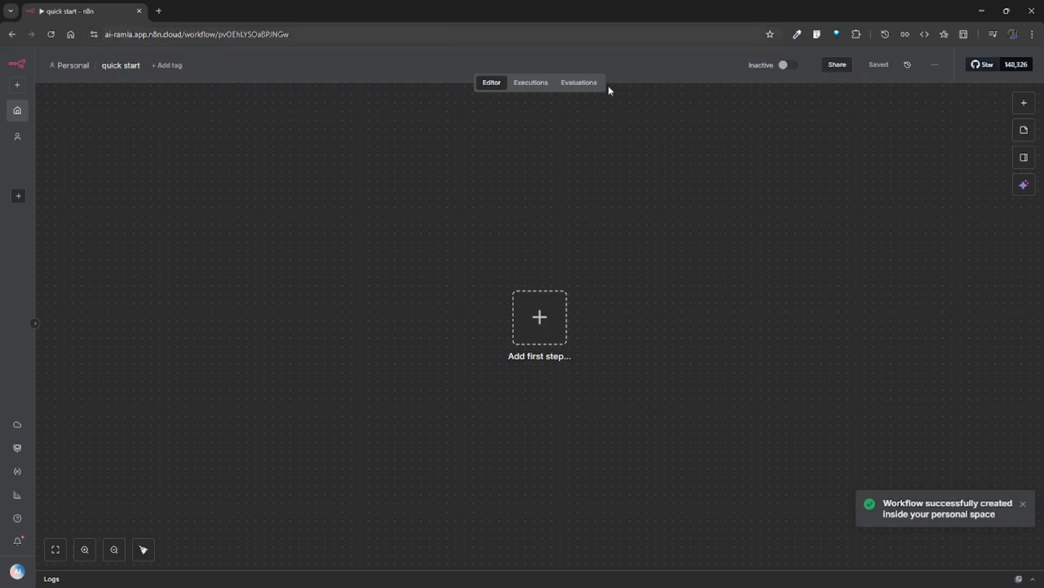
pyautogui.moveTo(888, 506); pyautogui.dragTo(921, 504)
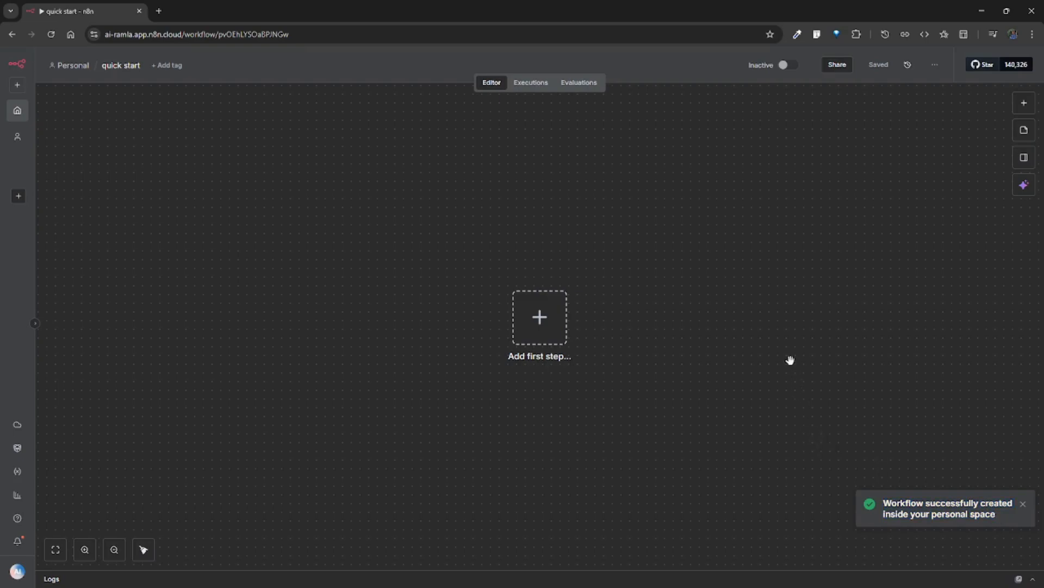
pyautogui.scroll(2, 791, 360)
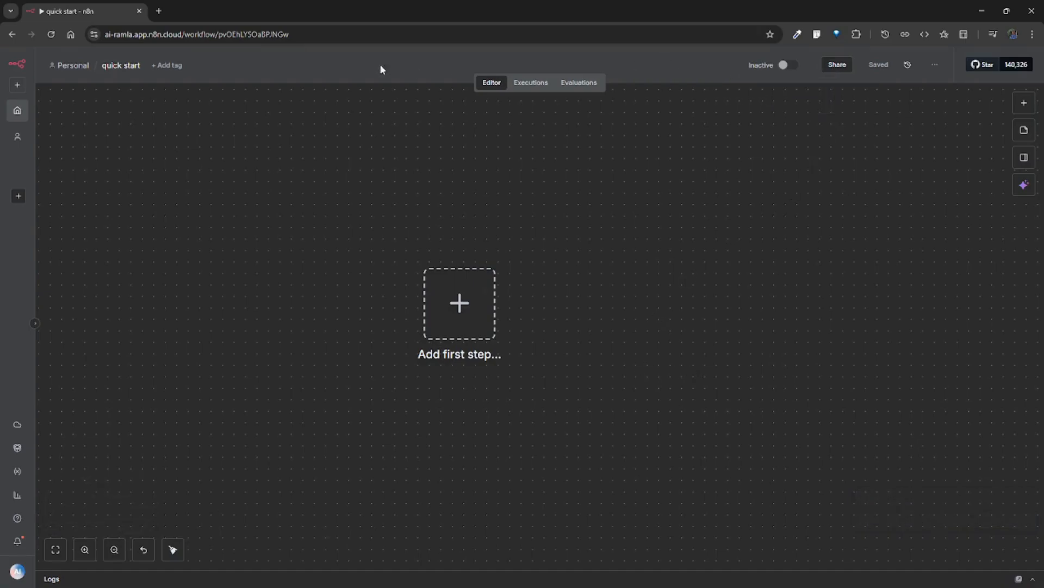
# - Look at the workflow's tag options and the Sharing dialog's user list, closing each again
pyautogui.click(169, 65)
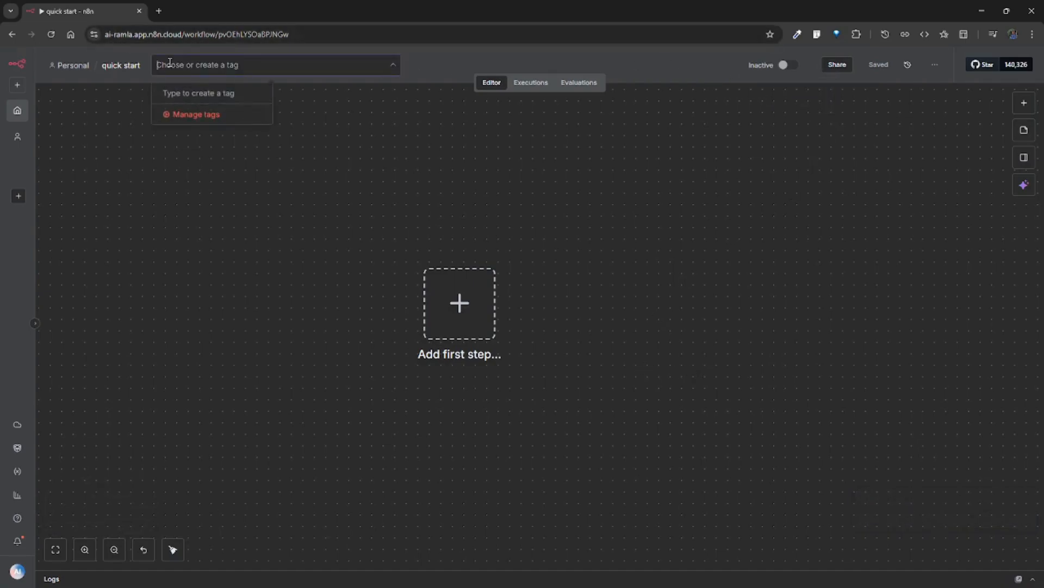
pyautogui.click(408, 137)
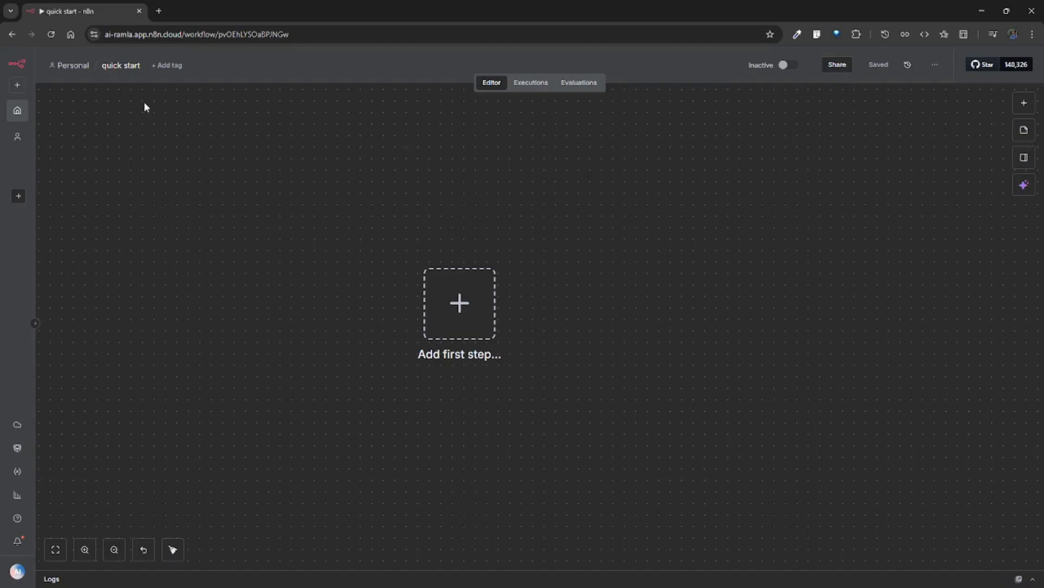
pyautogui.click(832, 65)
pyautogui.click(615, 283)
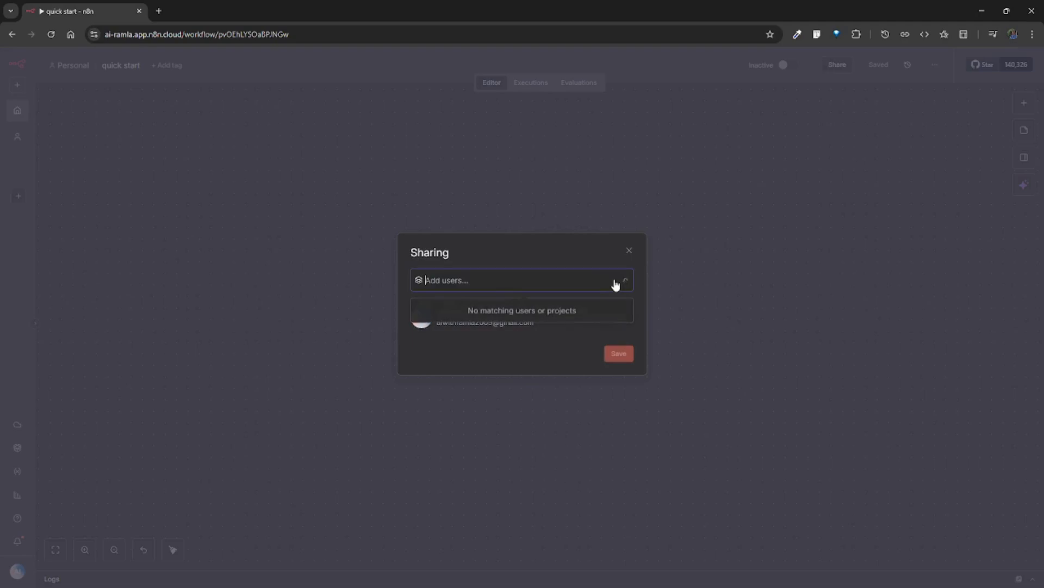
pyautogui.click(616, 284)
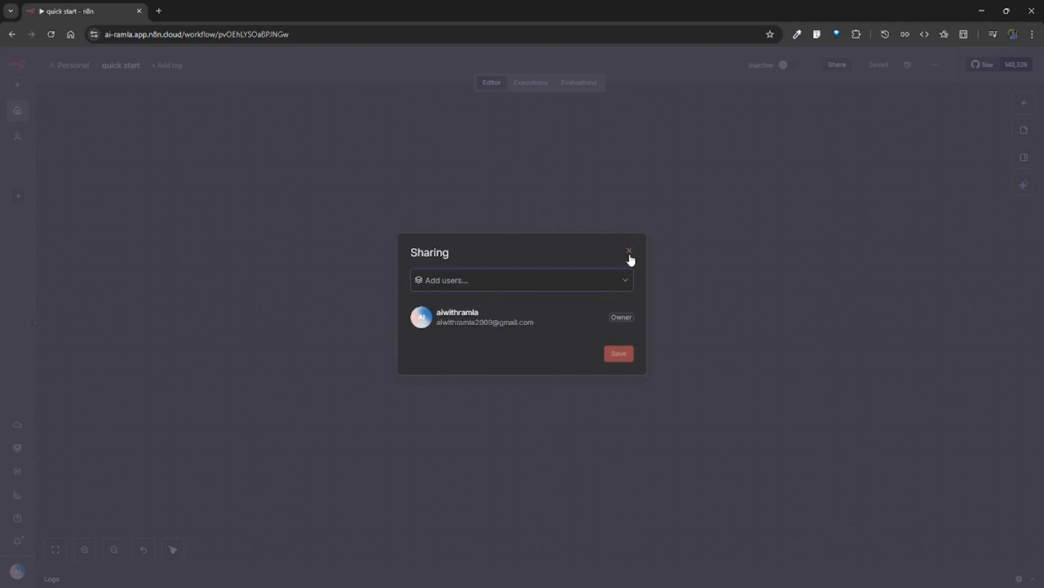
pyautogui.click(629, 251)
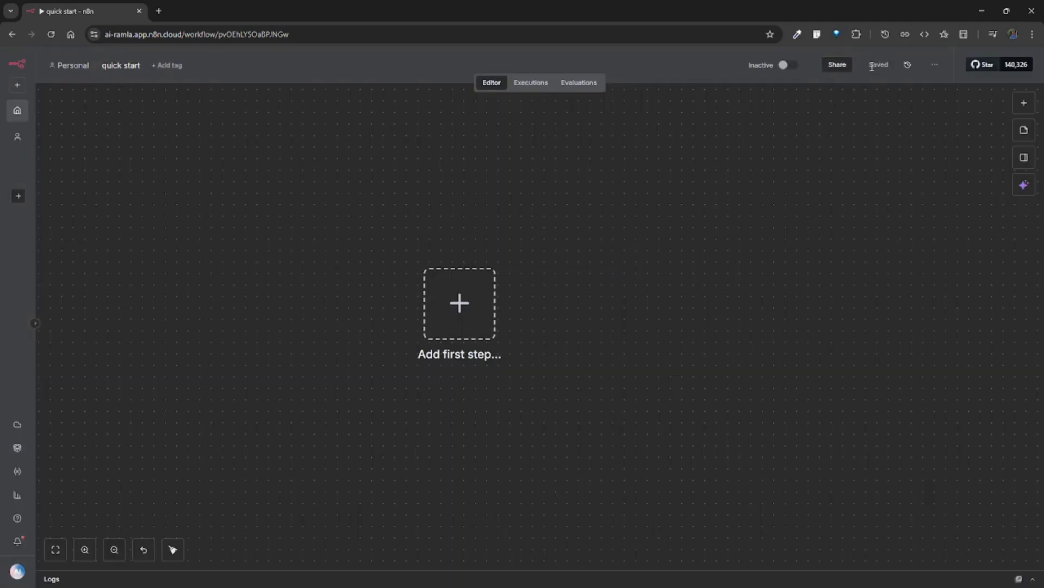
# - Add a manual trigger as the workflow's first step and save the workflow
pyautogui.click(460, 301)
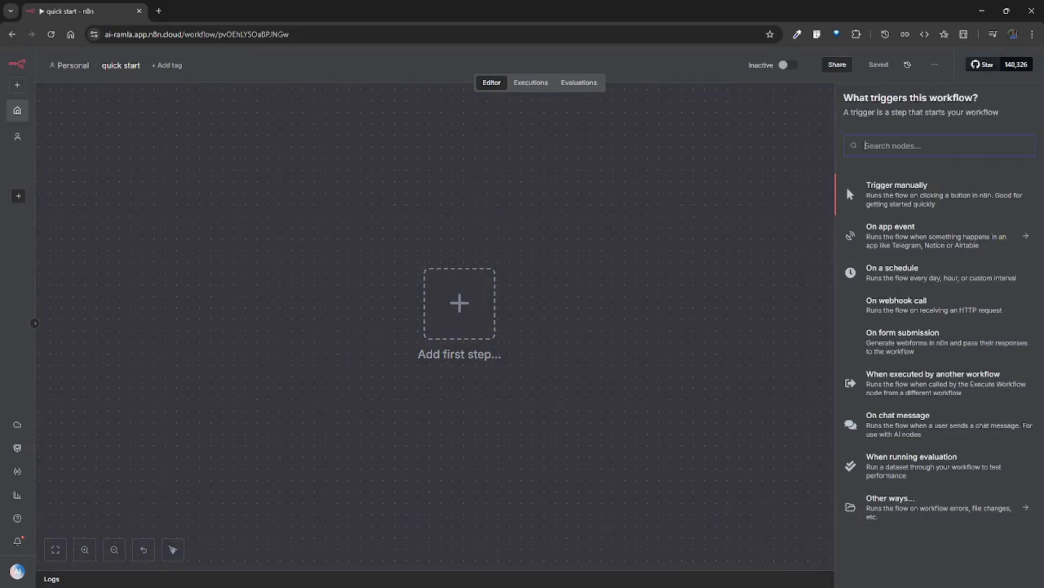
pyautogui.click(885, 188)
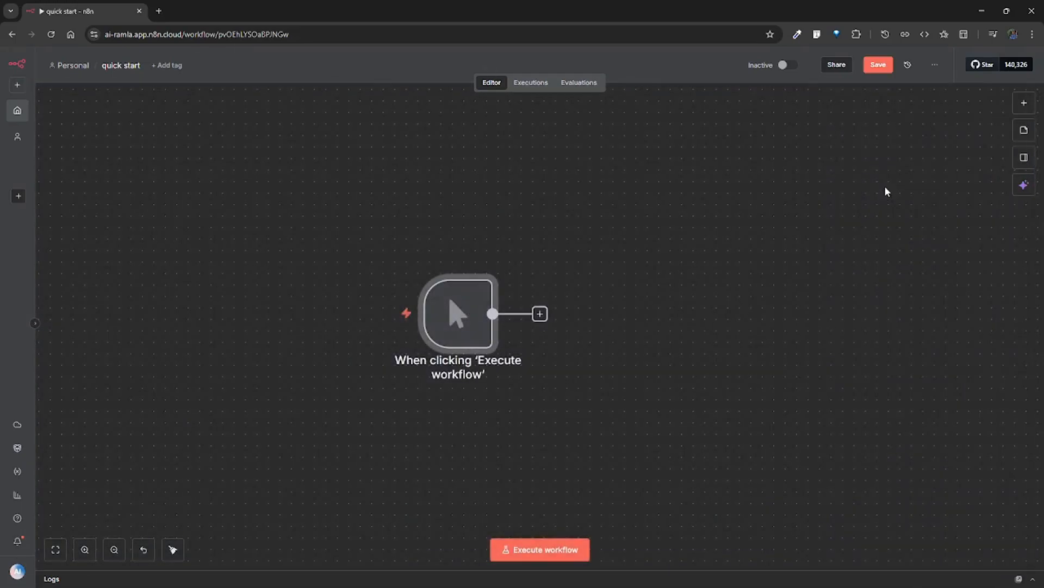
pyautogui.click(879, 65)
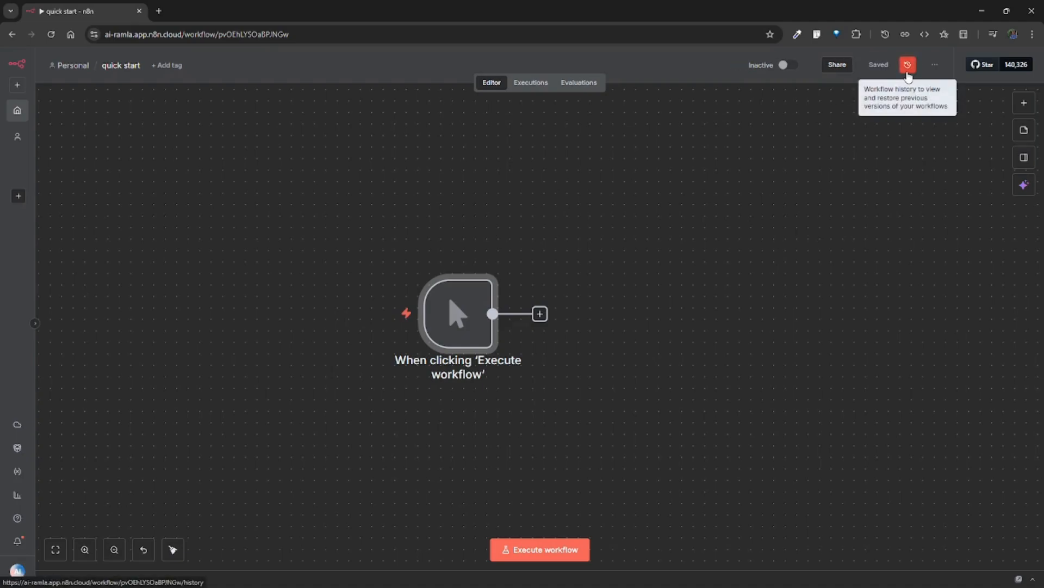
# - View the workflow's version history and return to the editor
pyautogui.click(907, 73)
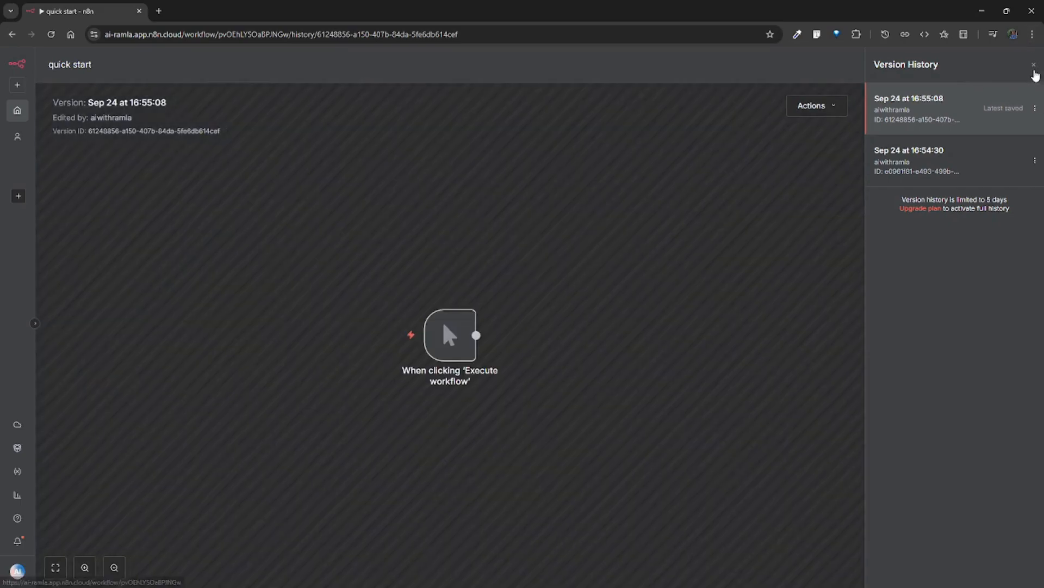
pyautogui.click(1034, 68)
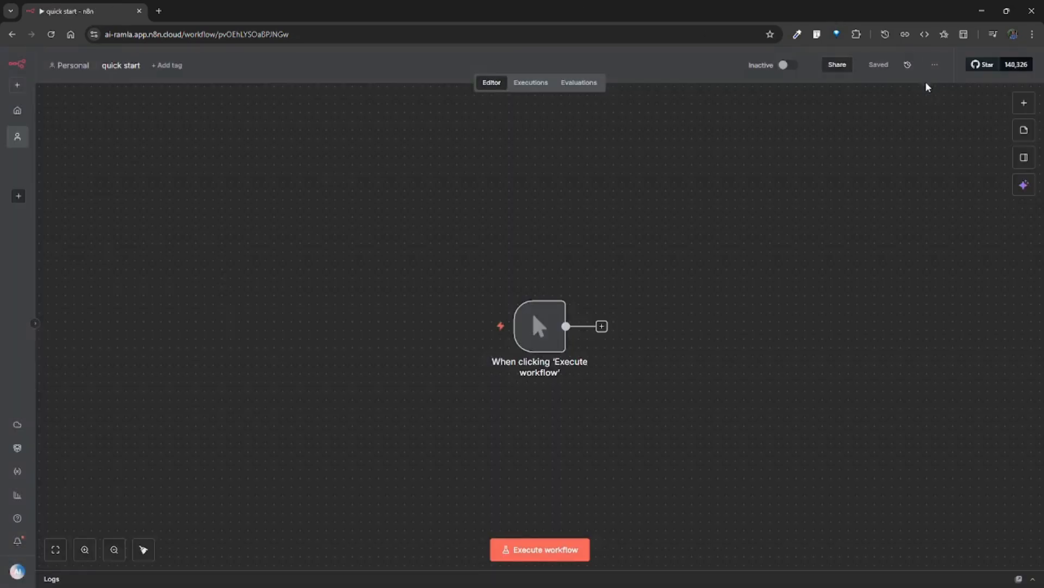
# - Download the workflow as a JSON file named "quick start" into the sharedFiles folder
pyautogui.click(934, 64)
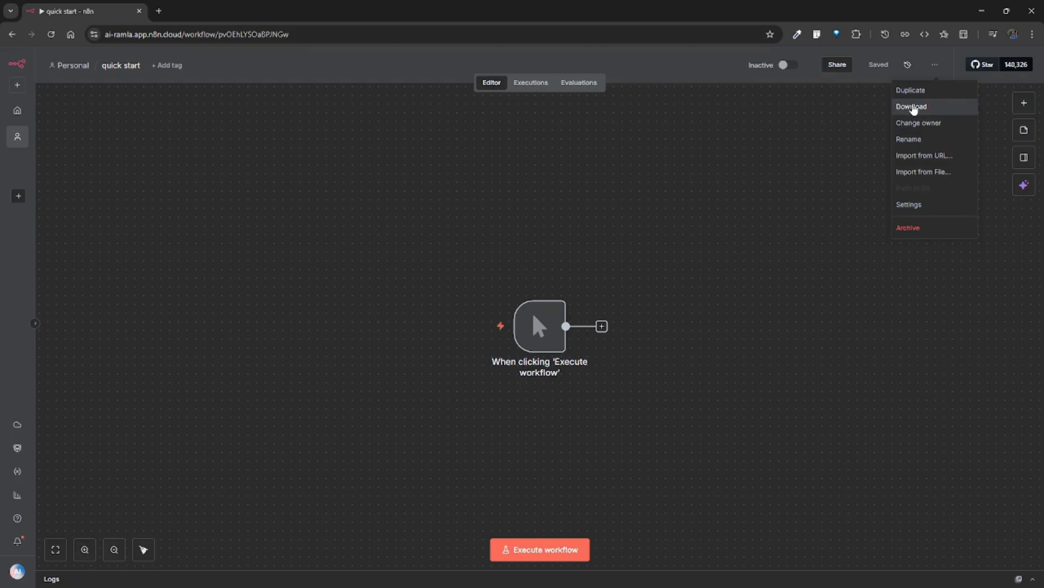
pyautogui.click(913, 107)
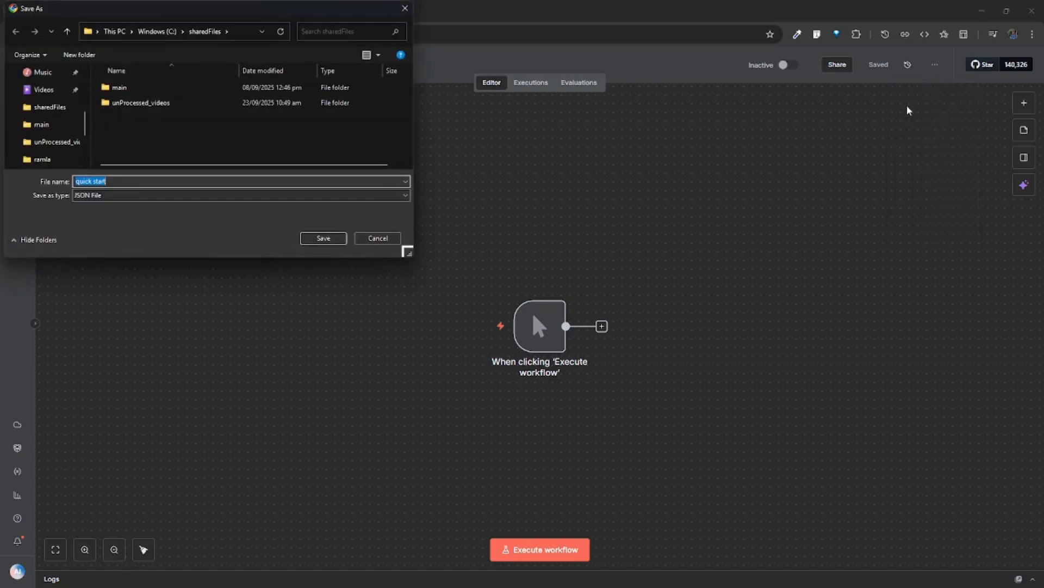
pyautogui.click(323, 239)
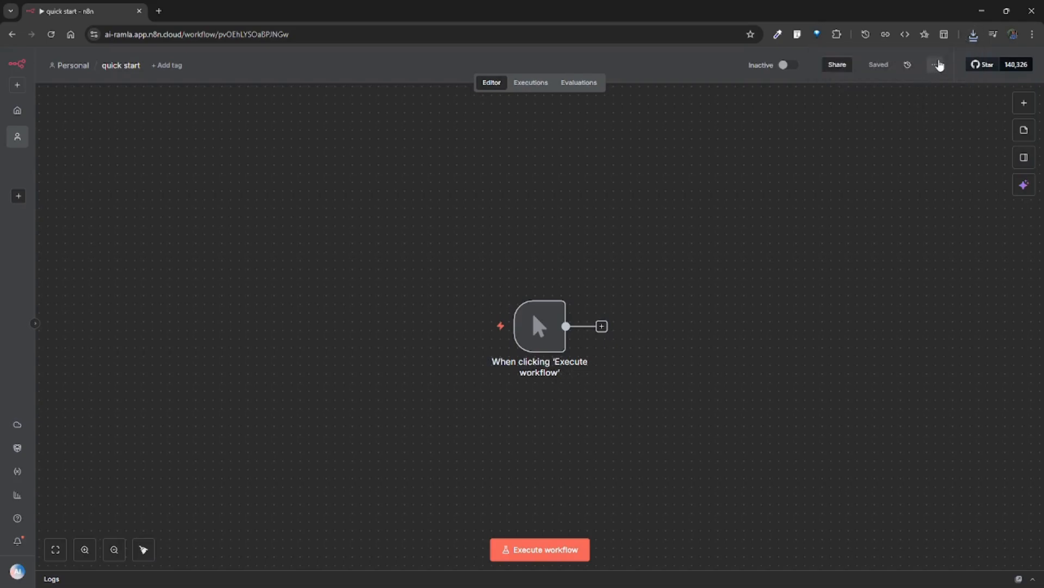
# - Review the workflow's additional actions, including the Rename option
pyautogui.click(938, 65)
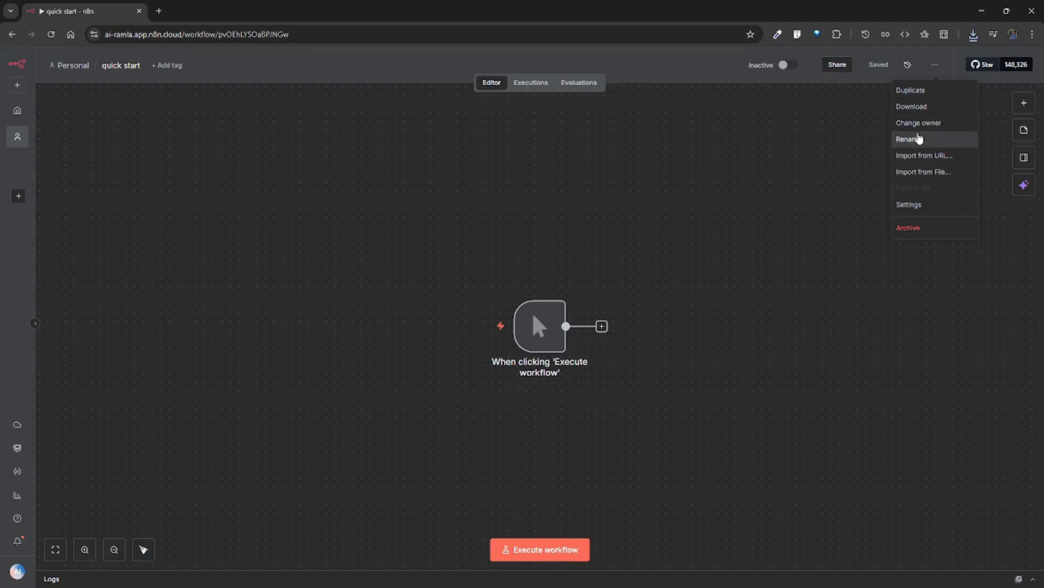
pyautogui.click(919, 139)
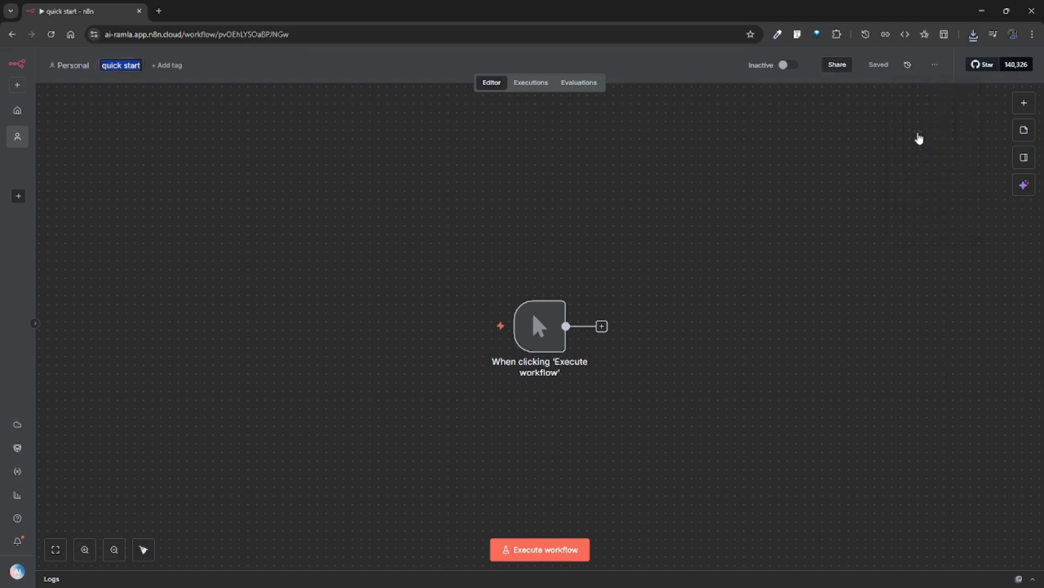
pyautogui.click(173, 99)
pyautogui.click(932, 65)
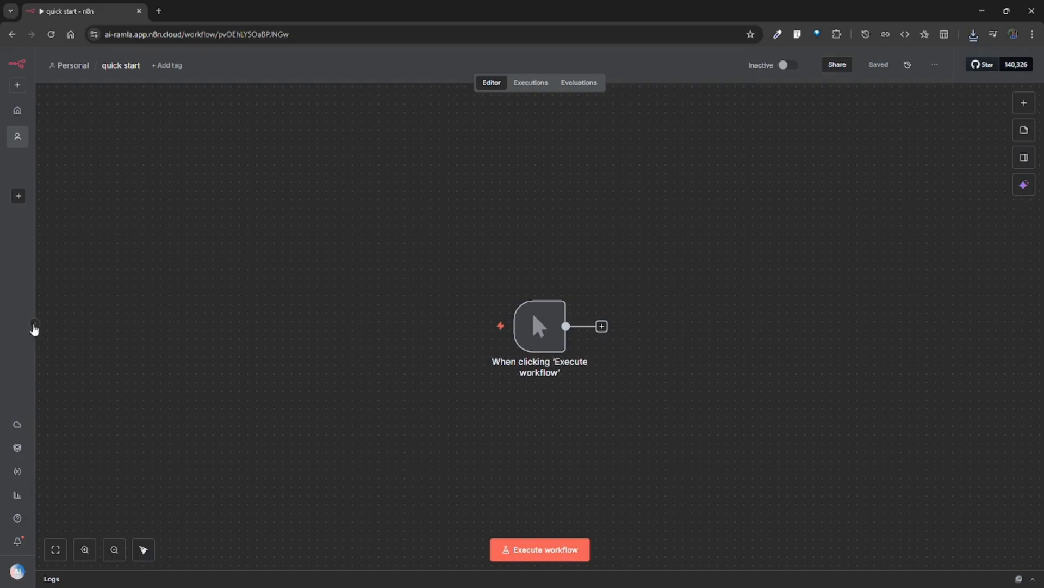
# - Open the template library and copy the template "Backup all n8n workflows to Google Drive every 4 hours" to the clipboard as JSON
pyautogui.click(35, 323)
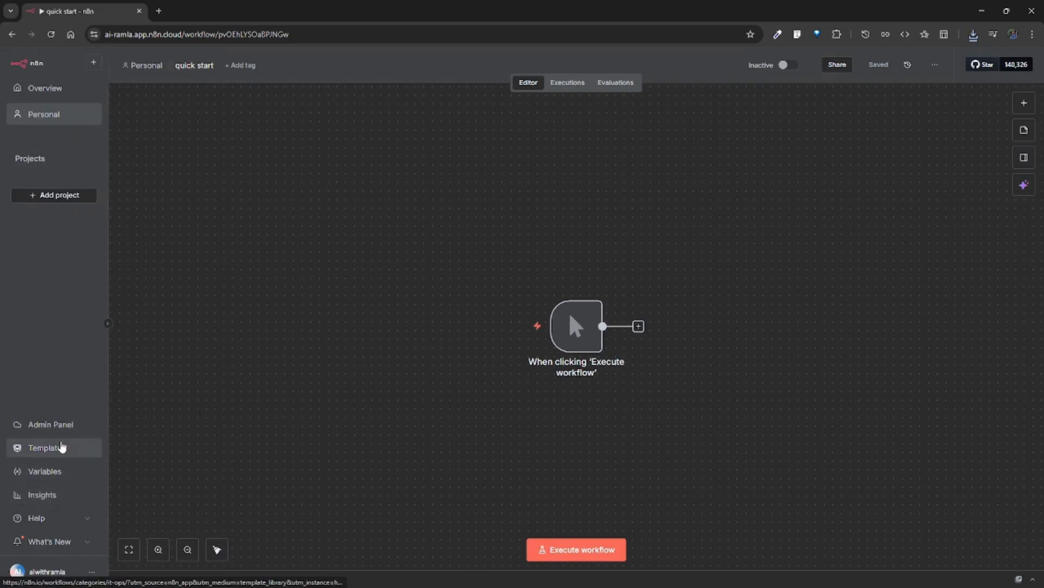
pyautogui.click(61, 446)
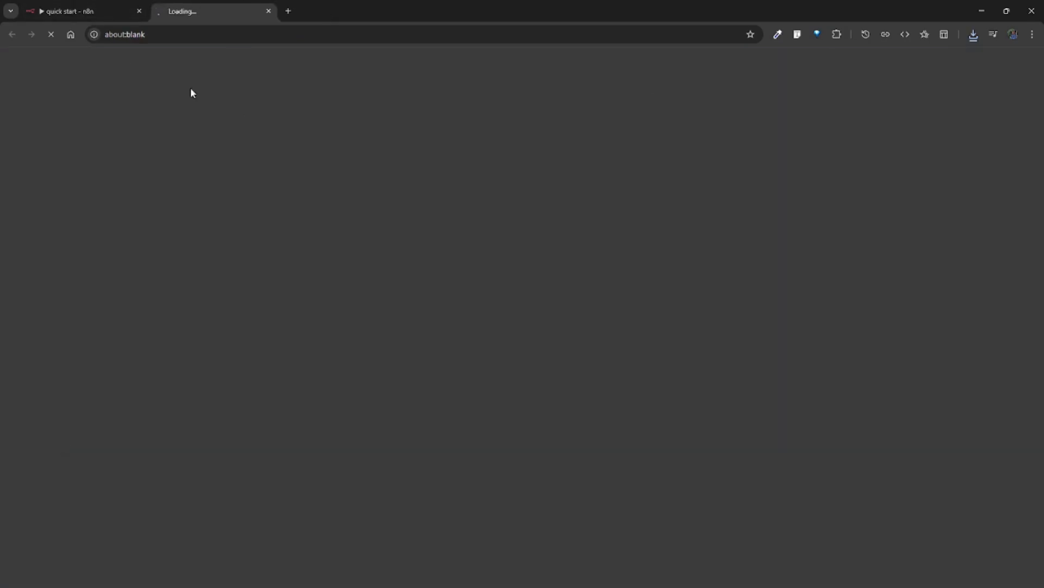
pyautogui.scroll(-2, 335, 379)
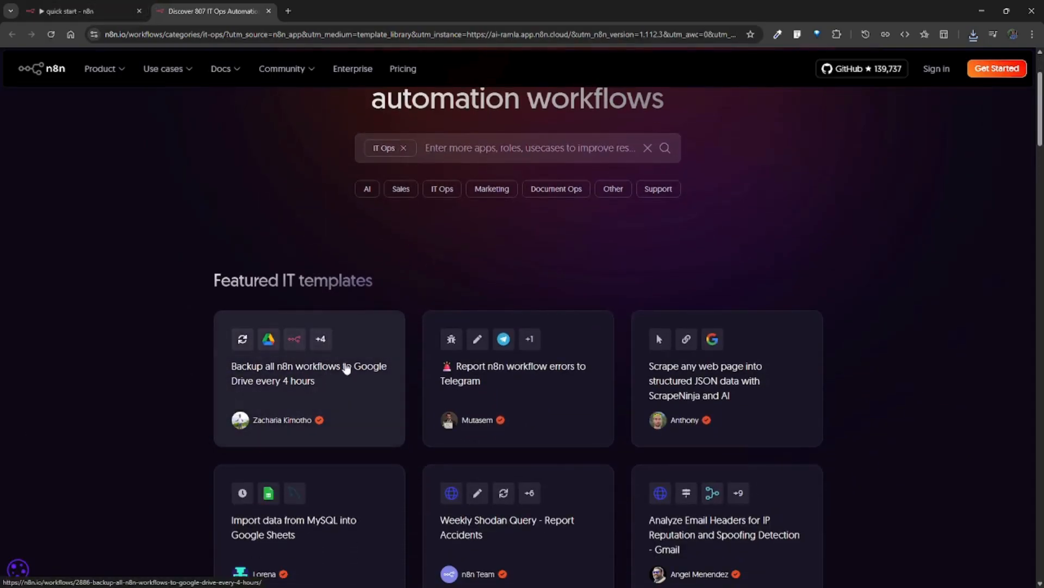
pyautogui.click(345, 366)
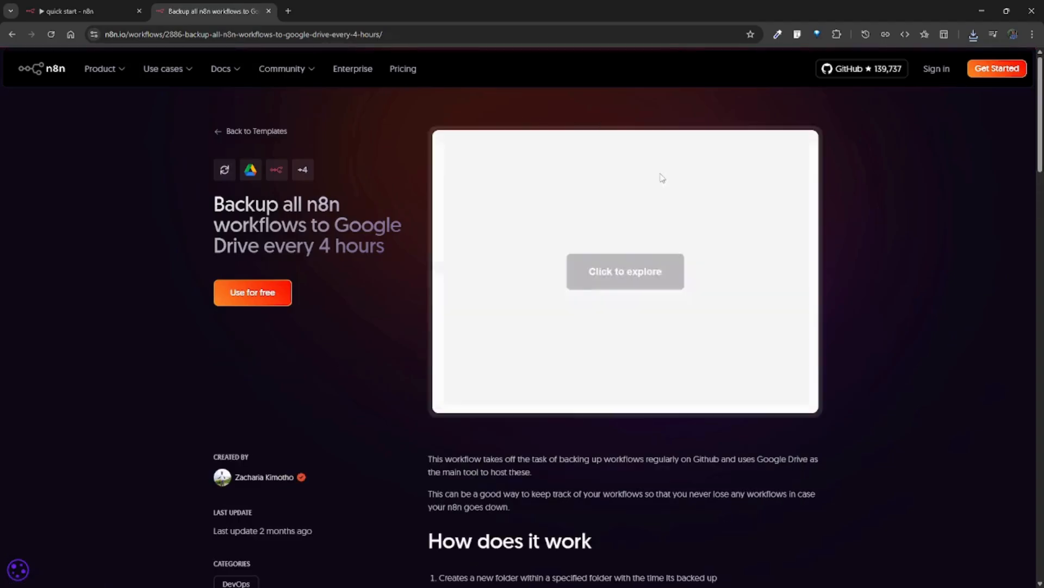
pyautogui.click(639, 267)
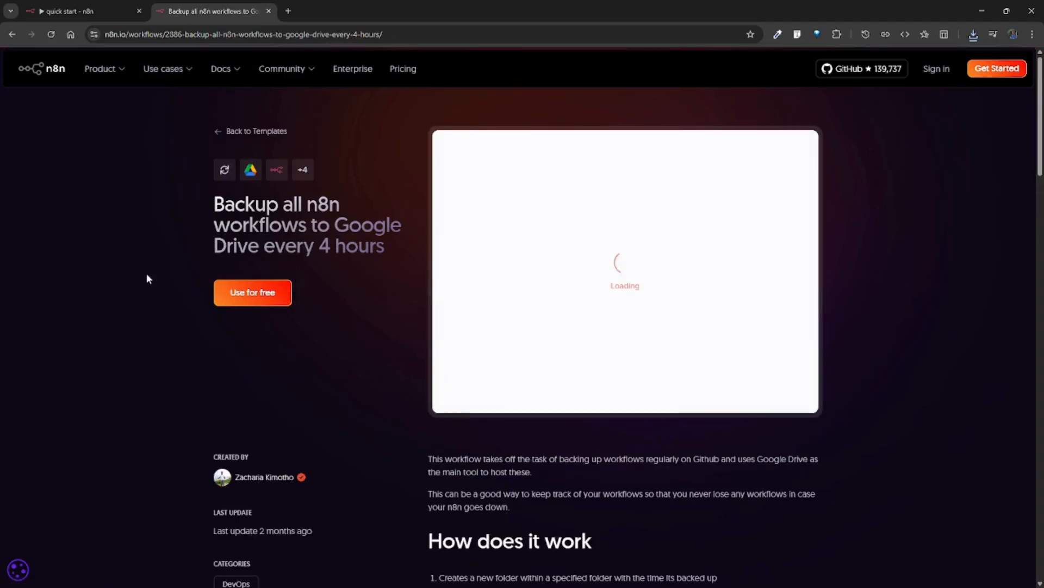
pyautogui.click(238, 291)
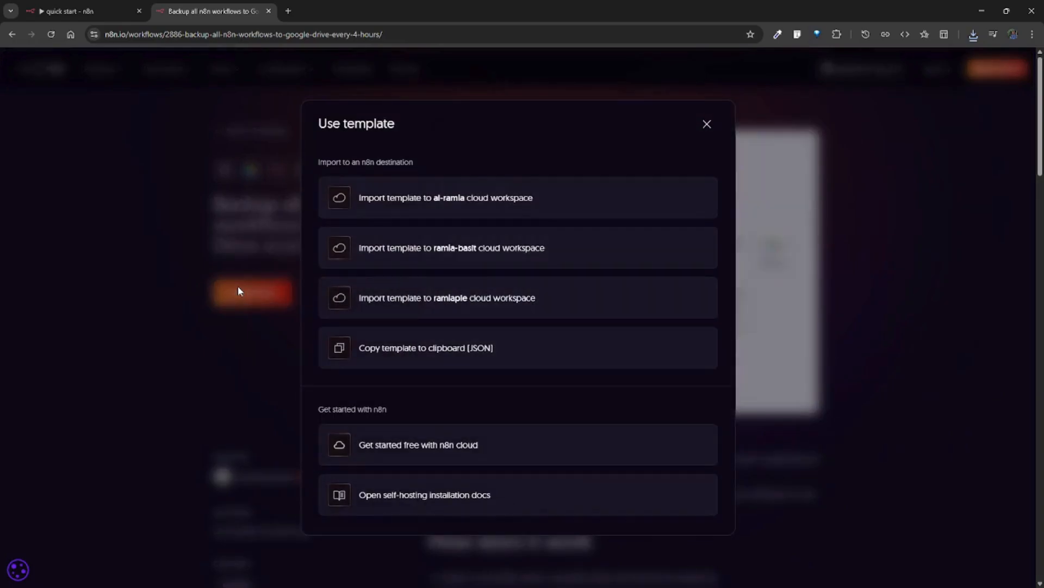
pyautogui.click(416, 355)
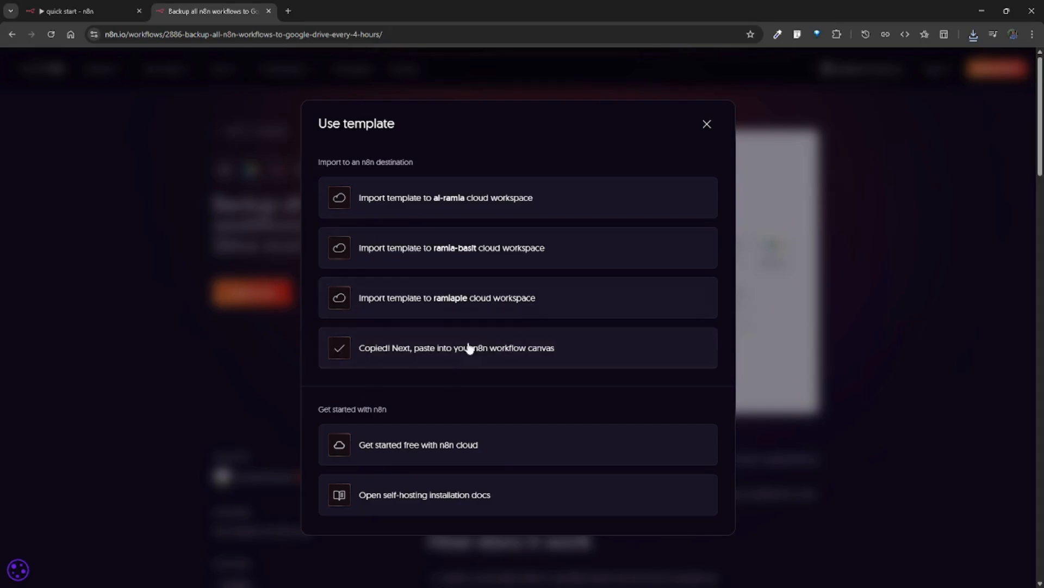
# - Return to the quick start workflow, delete its manual trigger and paste the copied template onto the canvas
pyautogui.click(82, 11)
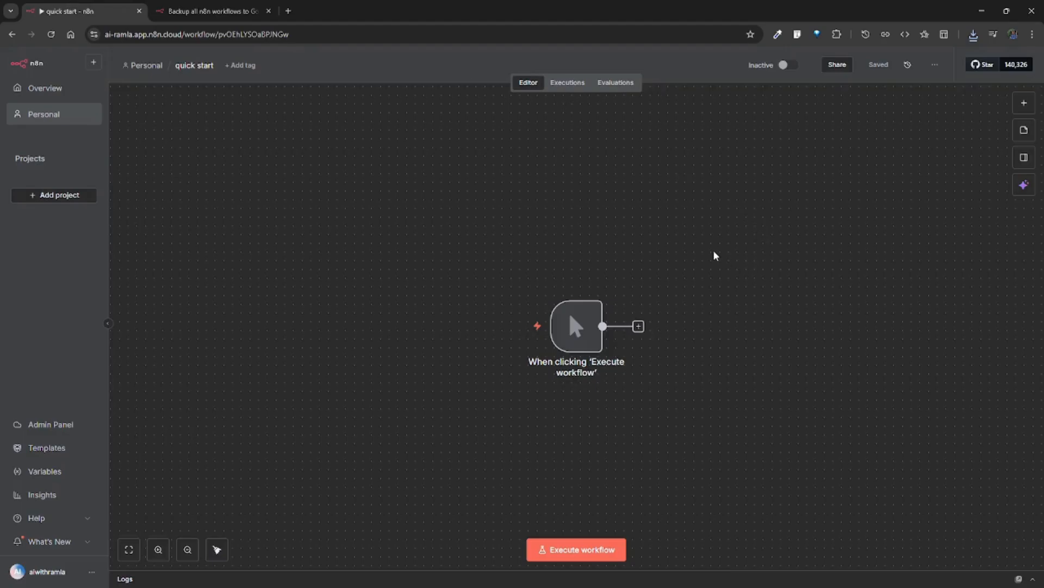
pyautogui.moveTo(570, 320)
pyautogui.click(581, 286)
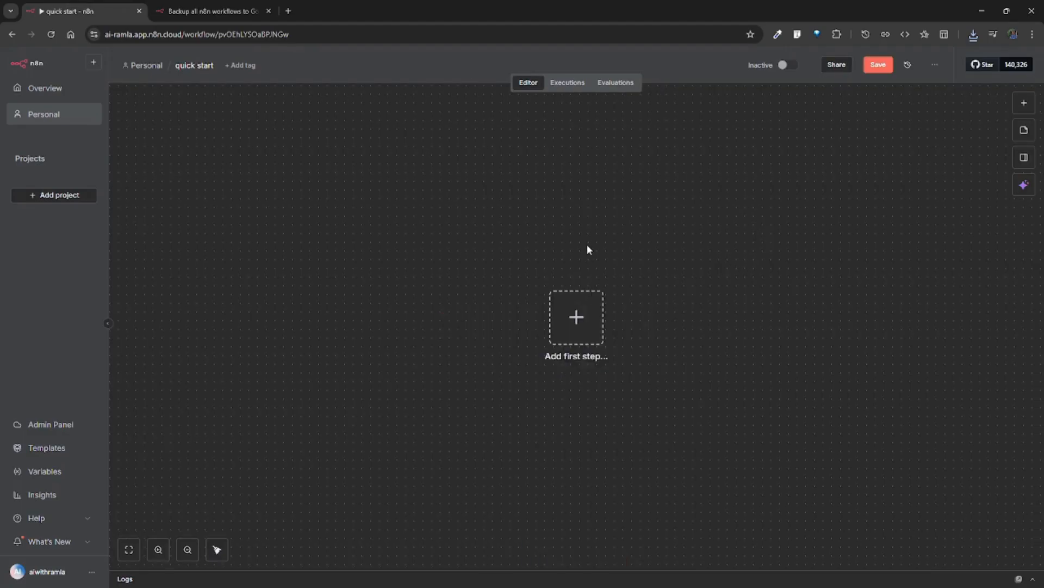
pyautogui.hotkey('ctrl', 'v')
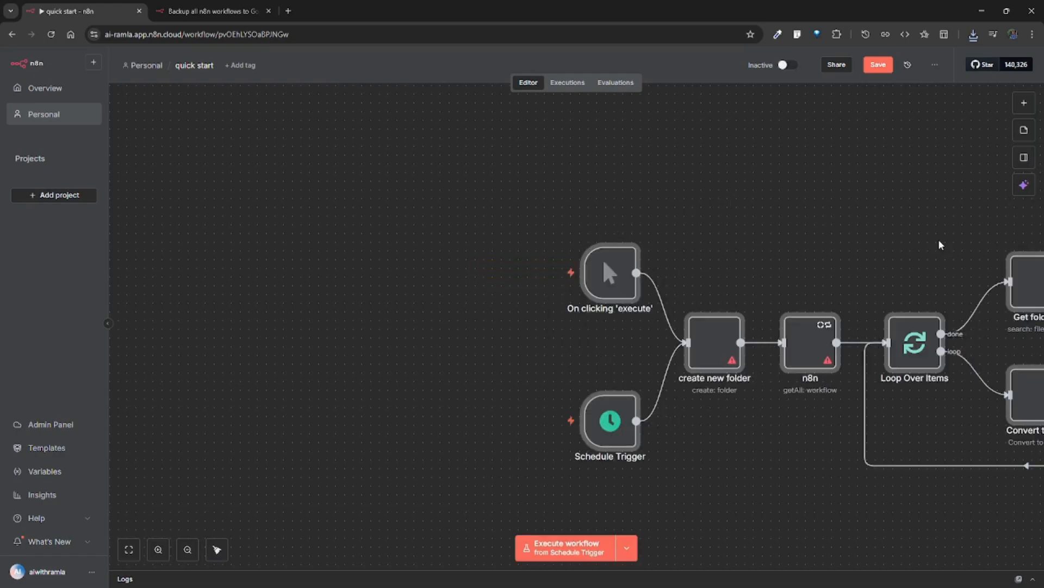
# - Review the workflow's import and settings options, and hide the GitHub star badge
pyautogui.click(934, 64)
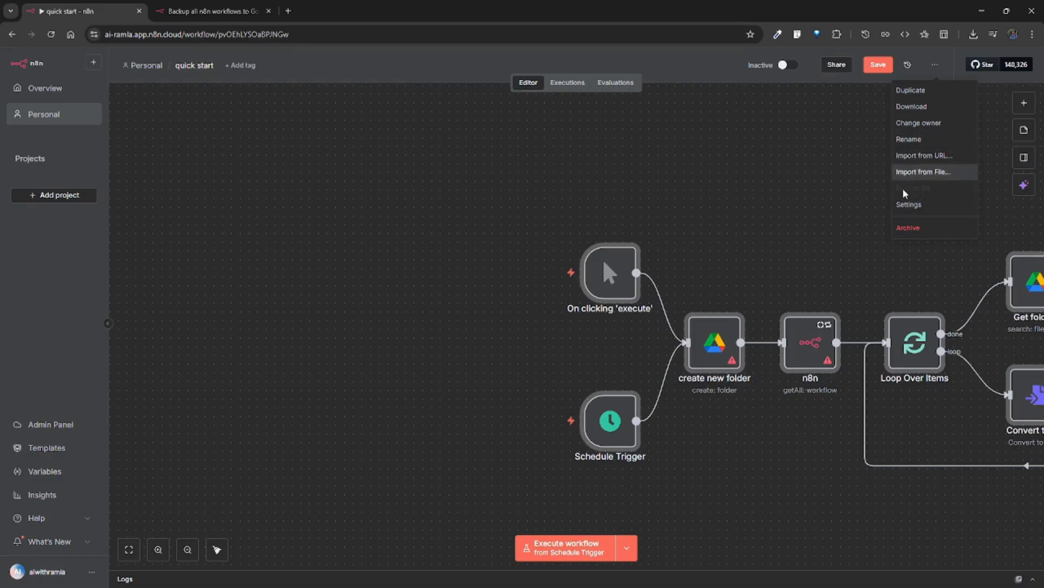
pyautogui.click(882, 197)
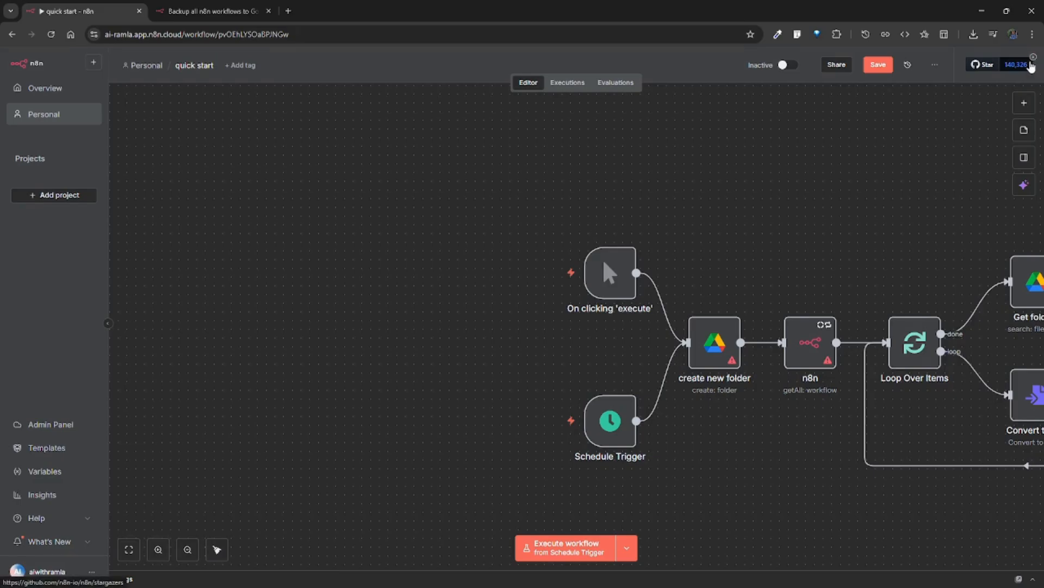
pyautogui.click(1034, 60)
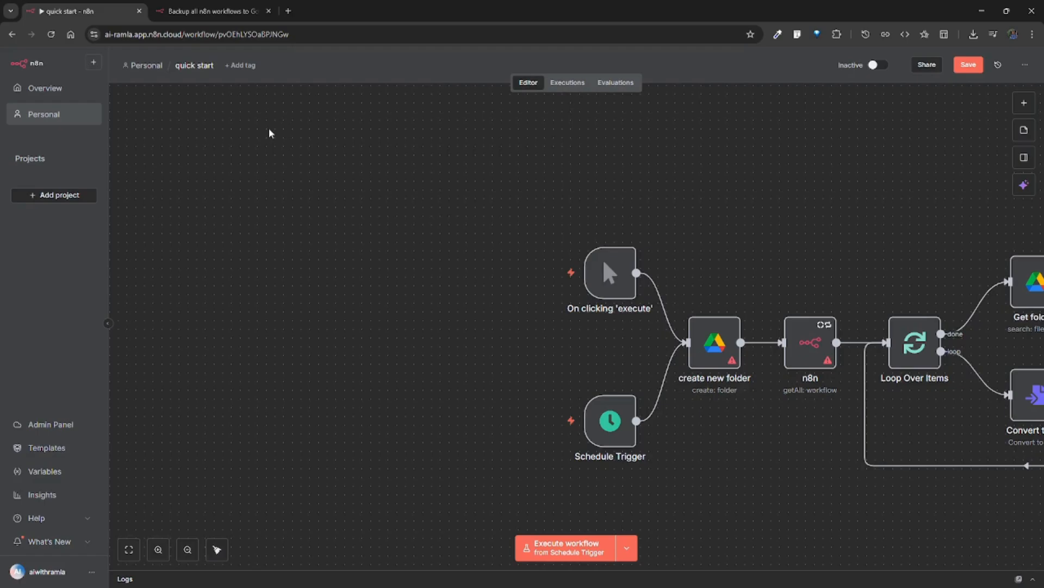
# - Save the workflow while looking through its Executions and Evaluations views, and return to the editor
pyautogui.moveTo(268, 133); pyautogui.dragTo(898, 502)
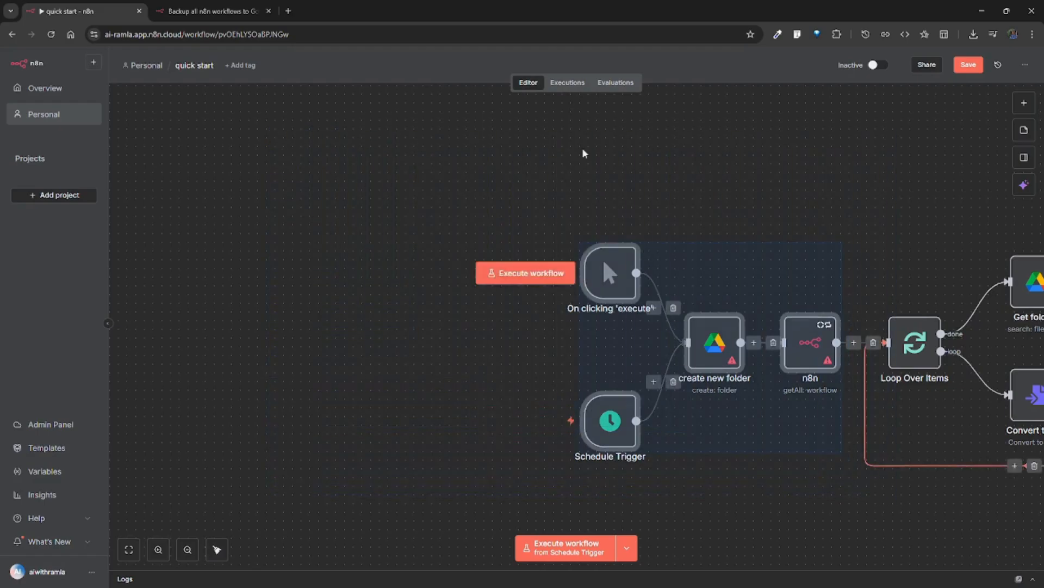
pyautogui.click(568, 84)
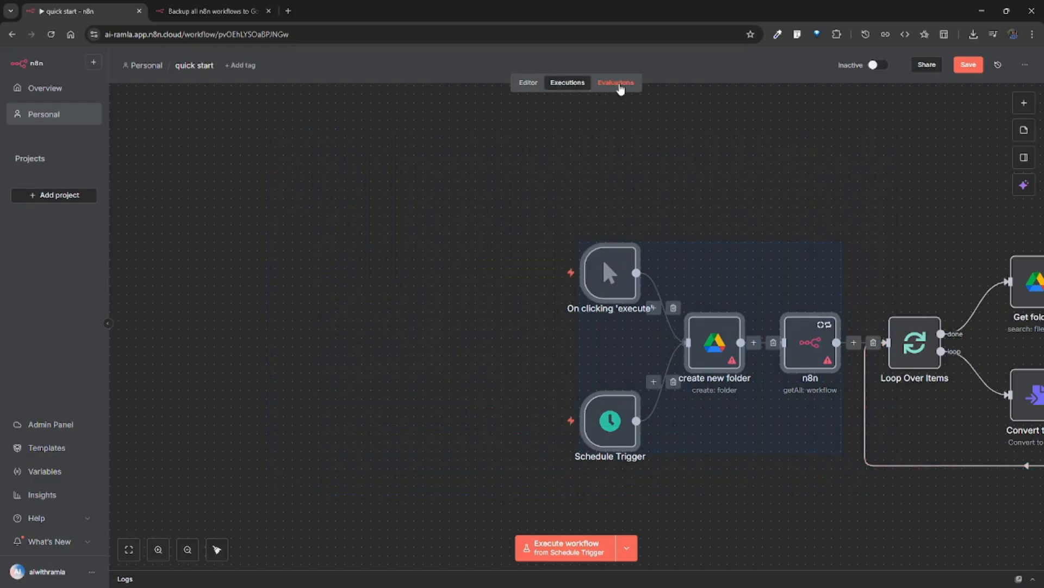
pyautogui.click(618, 84)
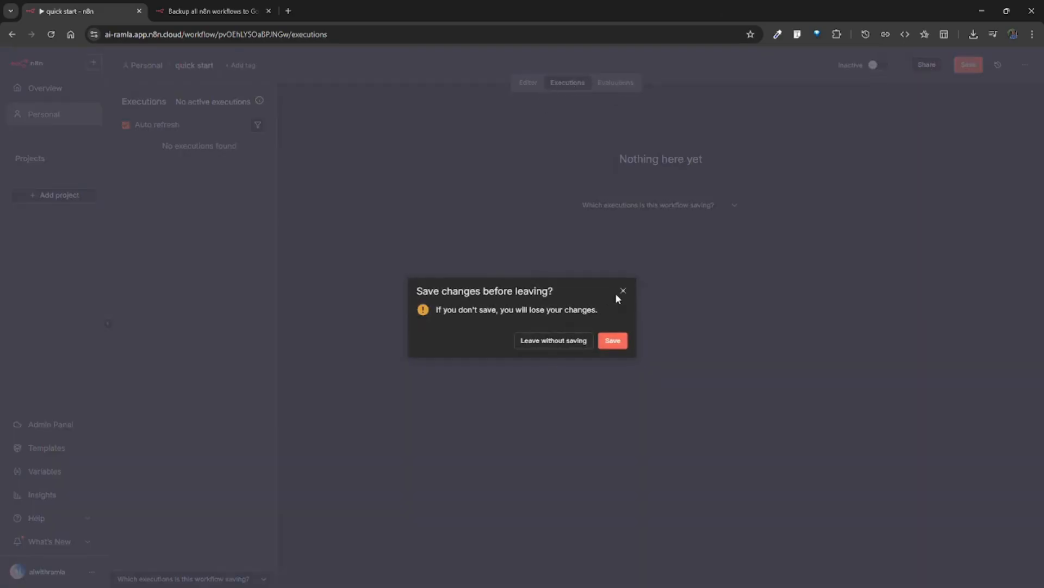
pyautogui.click(613, 341)
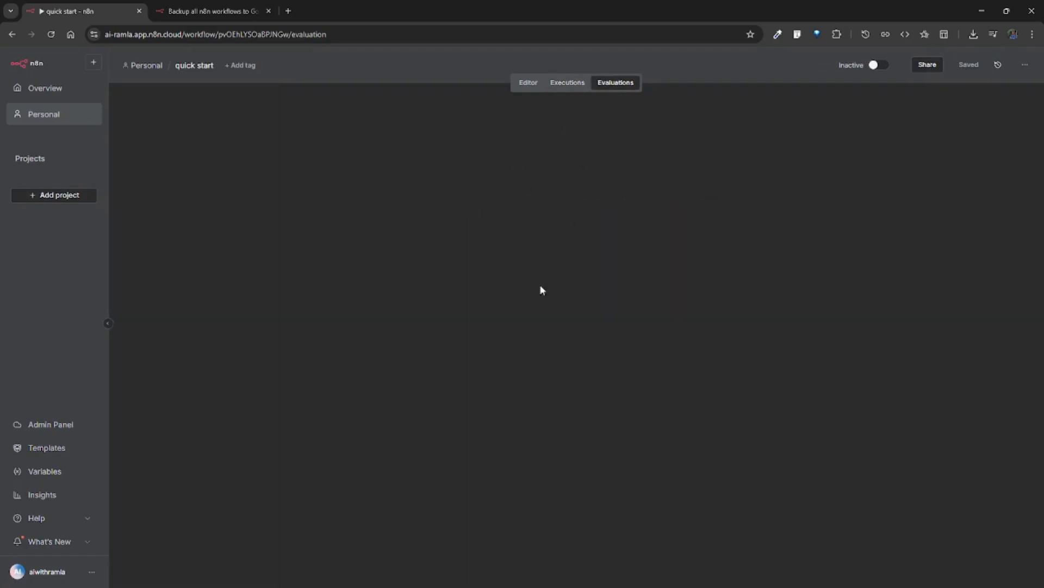
pyautogui.click(565, 84)
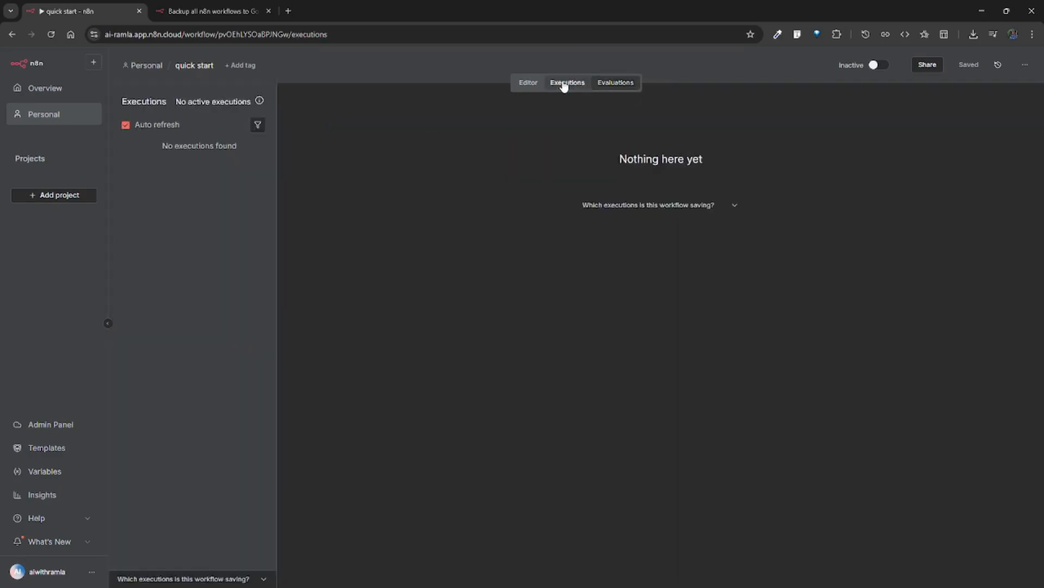
pyautogui.click(526, 82)
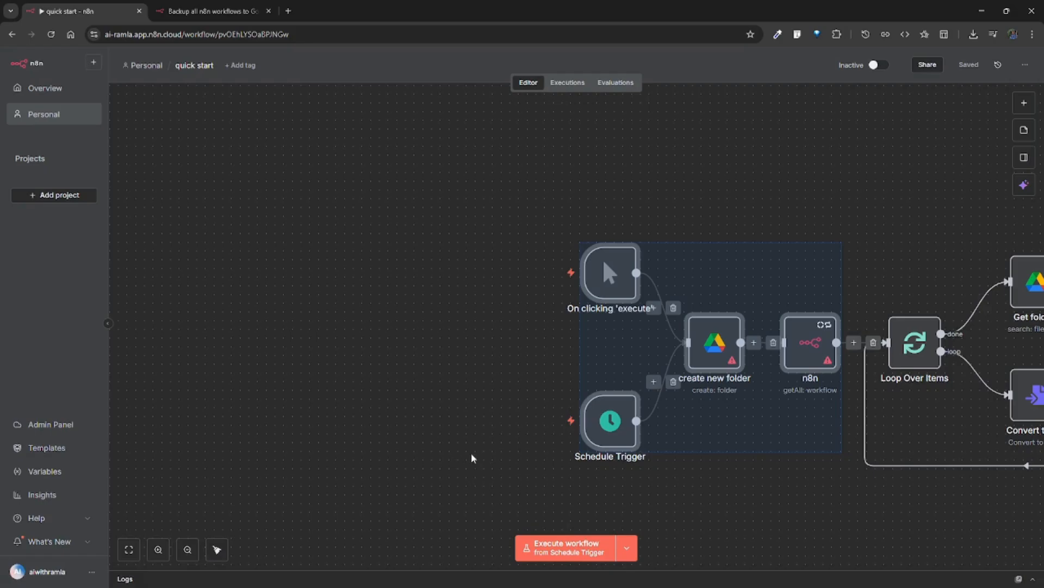
# - Delete all of the pasted template's nodes so the quick start canvas is empty
pyautogui.moveTo(507, 437)
pyautogui.scroll(-1, 507, 437)
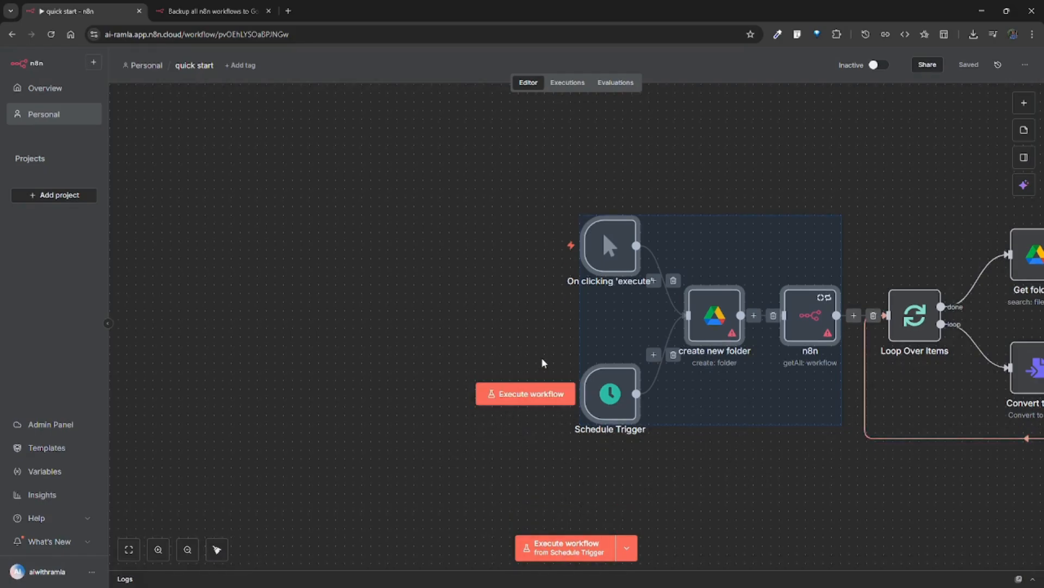
pyautogui.press('Delete')
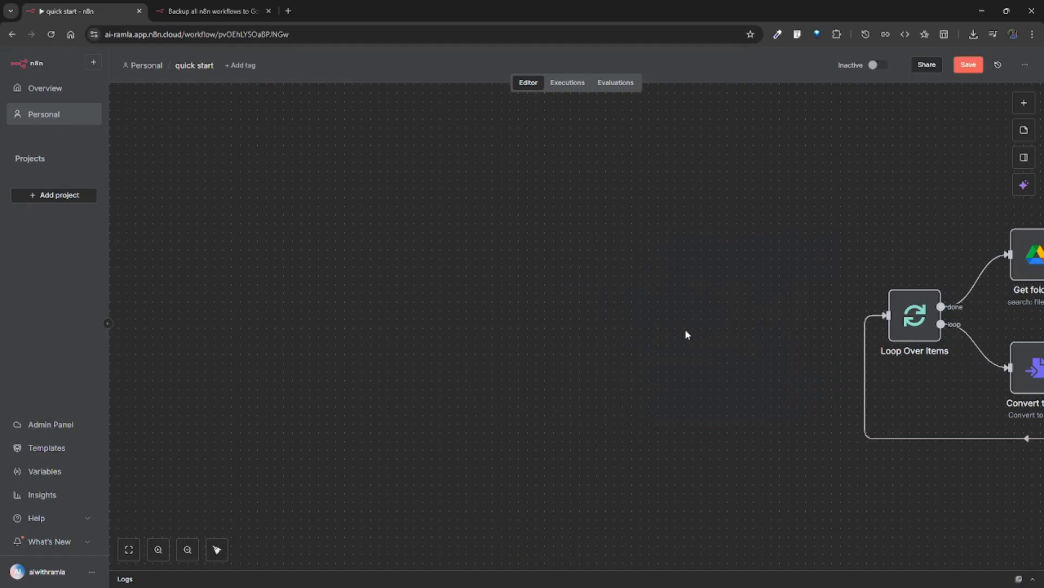
pyautogui.moveTo(775, 191); pyautogui.dragTo(1043, 472)
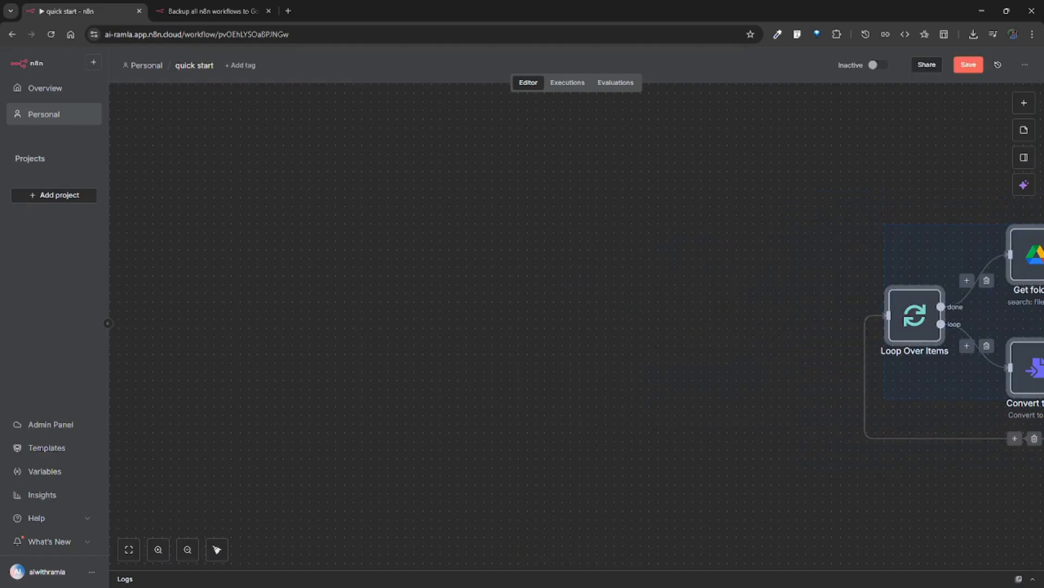
pyautogui.press('Delete')
pyautogui.click(129, 549)
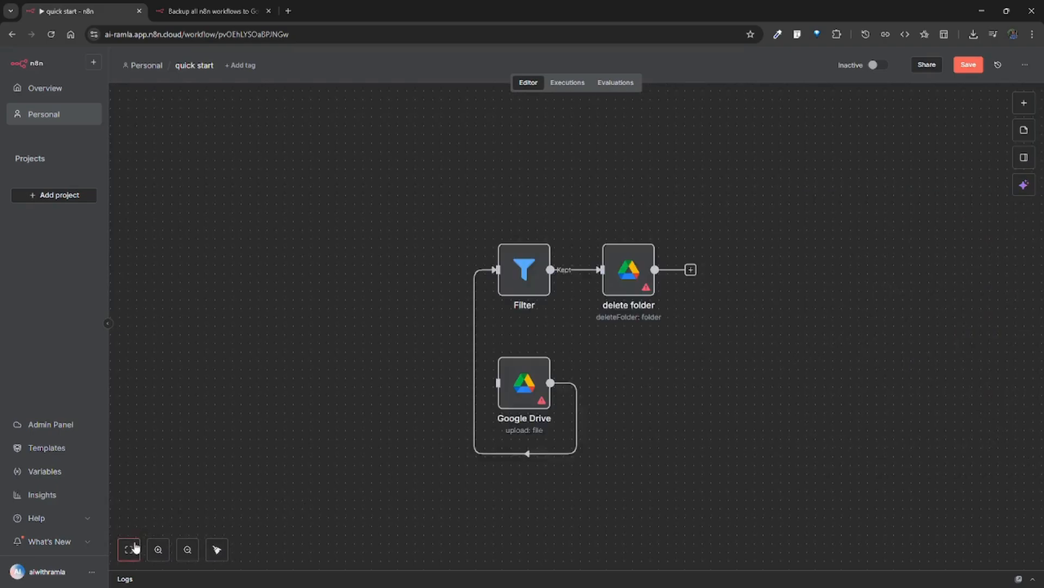
pyautogui.moveTo(660, 476); pyautogui.dragTo(541, 261)
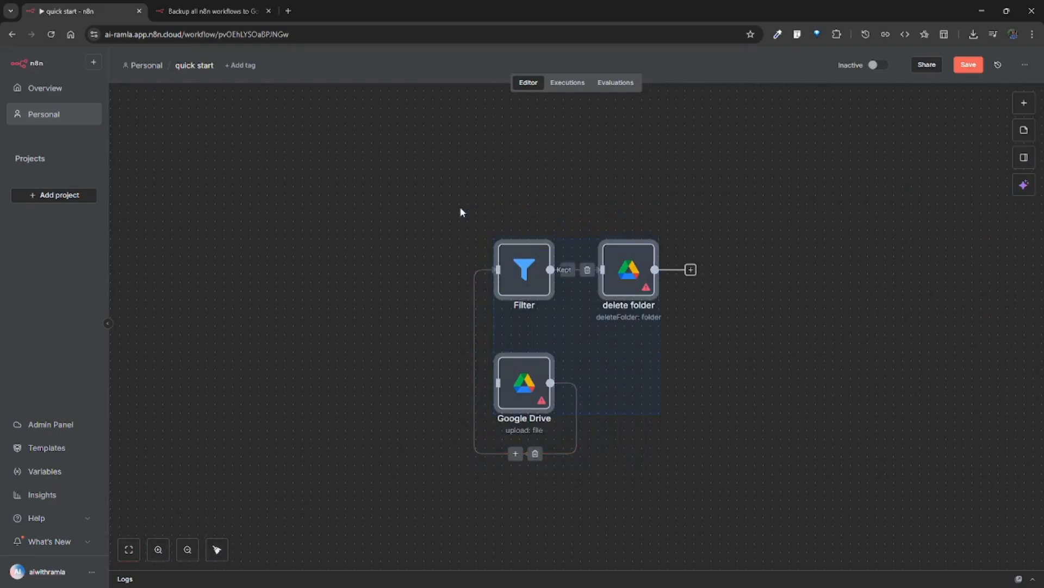
pyautogui.press('Delete')
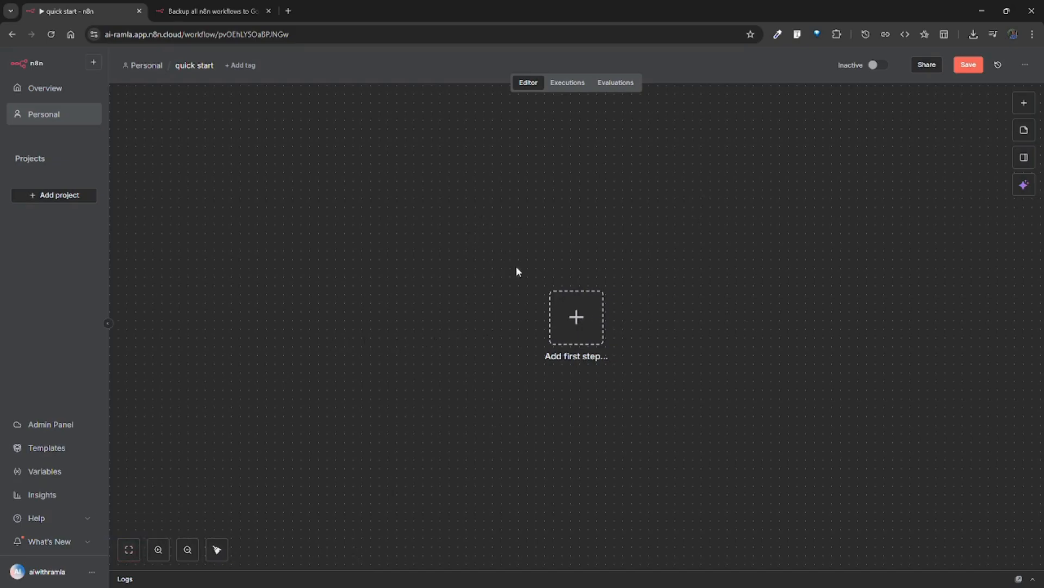
# - Try out the canvas navigation by panning away, fitting the view, zooming out, resetting the zoom and using Tidy Up
pyautogui.moveTo(695, 289); pyautogui.dragTo(2, 176)
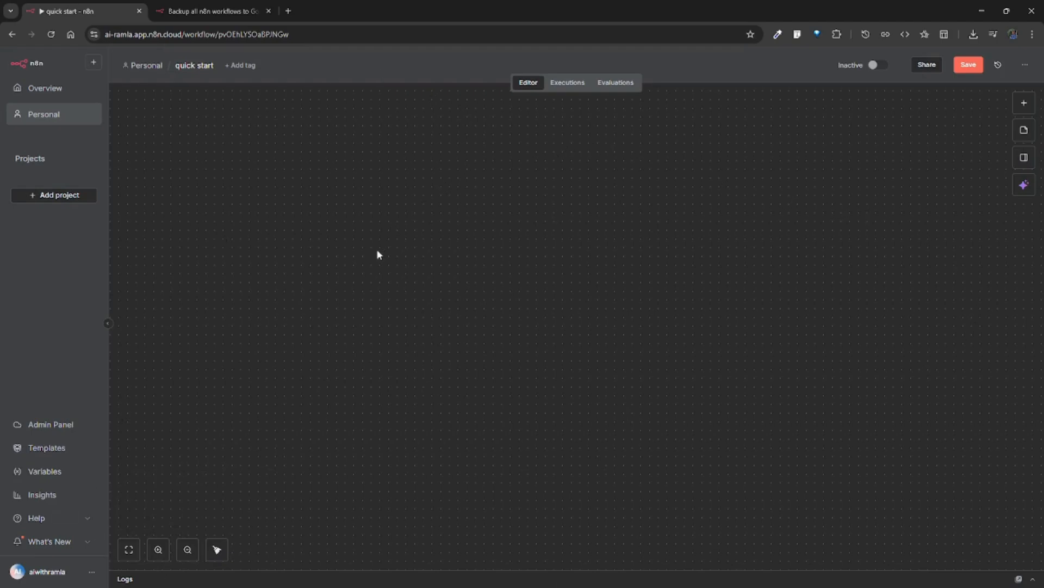
pyautogui.click(128, 556)
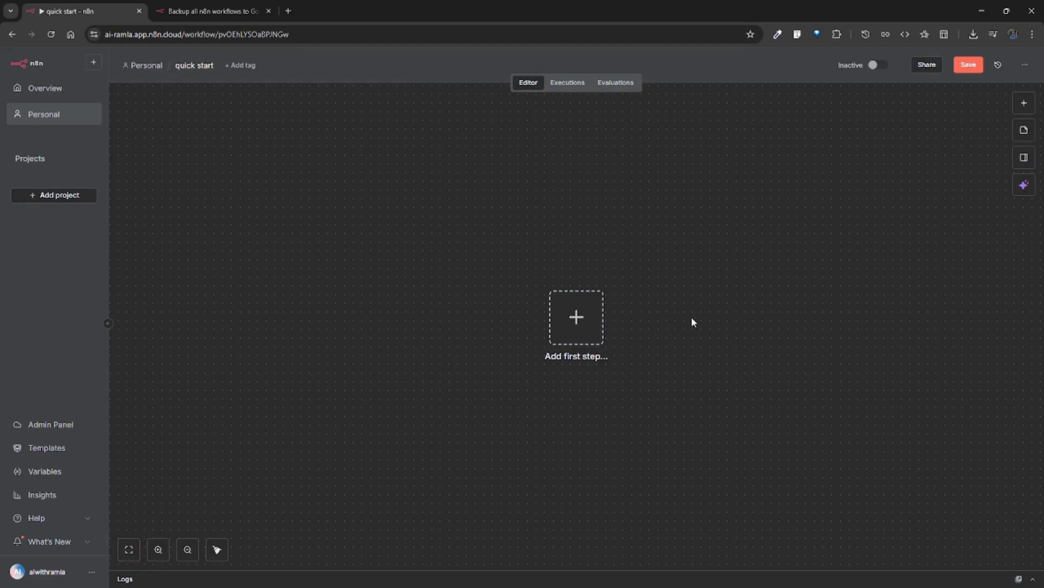
pyautogui.moveTo(970, 318); pyautogui.dragTo(519, 259)
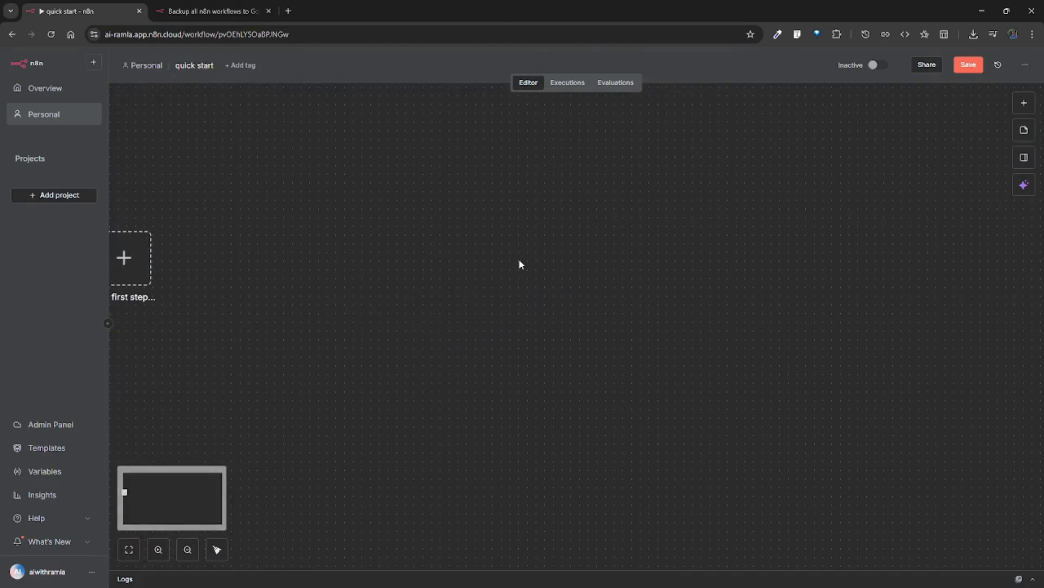
pyautogui.press('1')
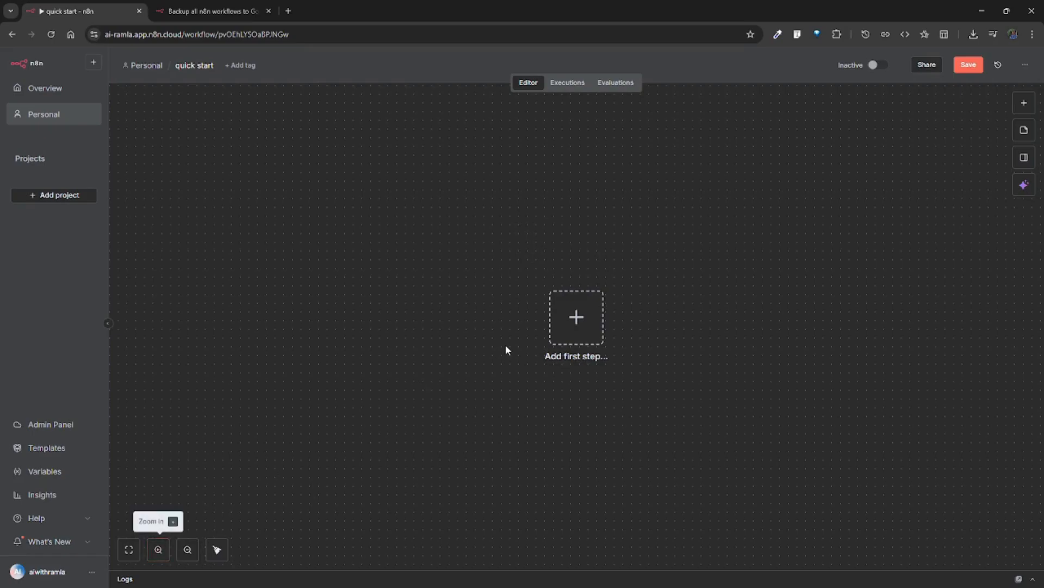
pyautogui.scroll(2, 505, 344)
pyautogui.scroll(-3, 505, 344)
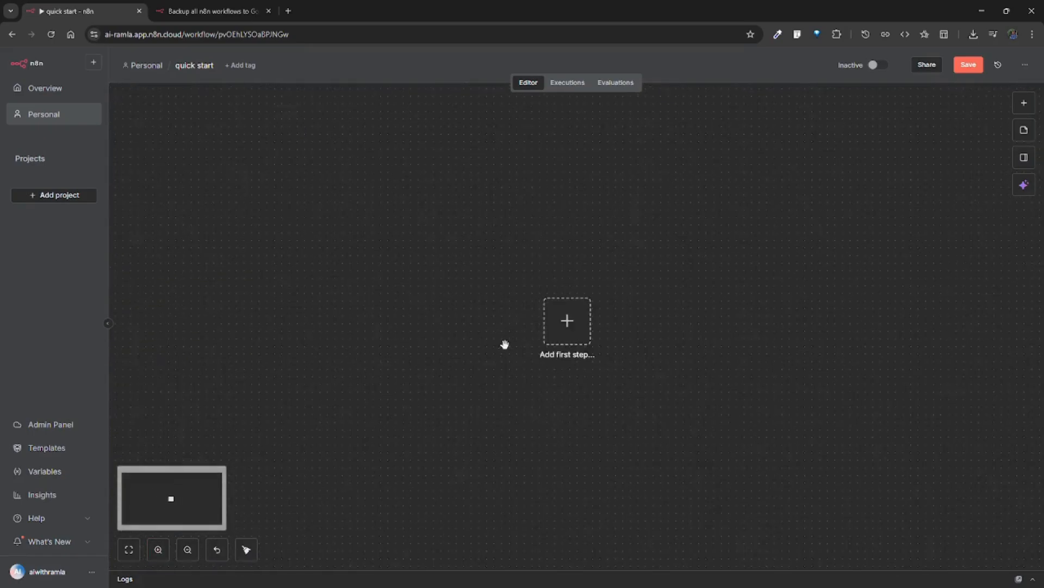
pyautogui.scroll(-1, 504, 345)
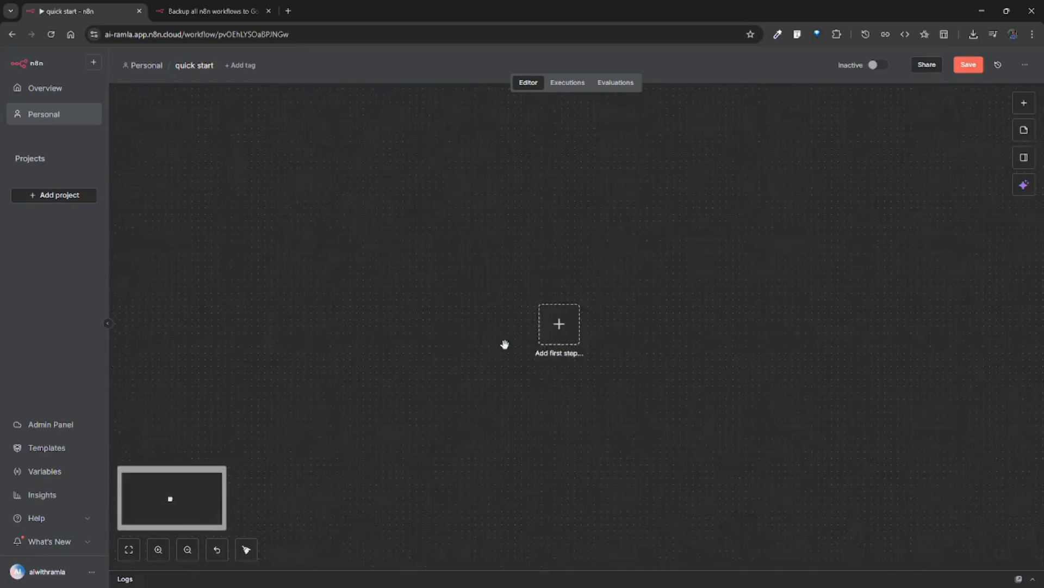
pyautogui.click(218, 552)
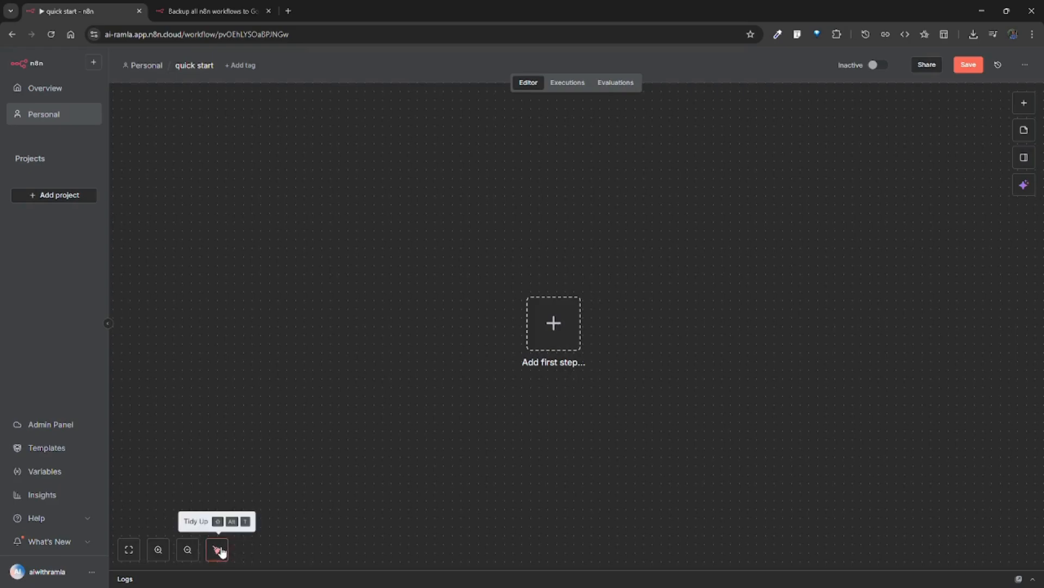
pyautogui.click(218, 550)
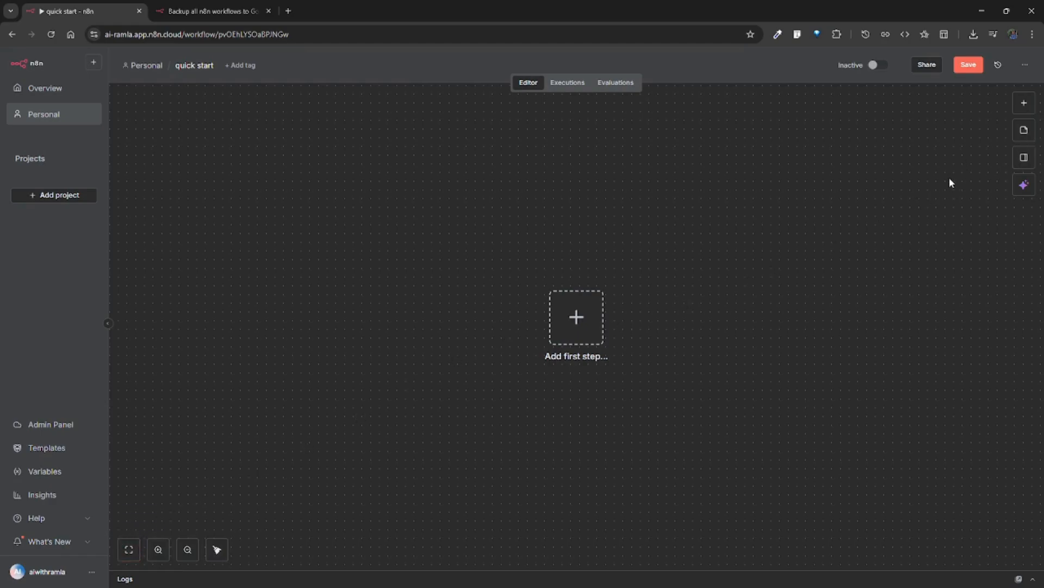
# - Expand the execution logs area to examine it and collapse it again
pyautogui.click(1034, 580)
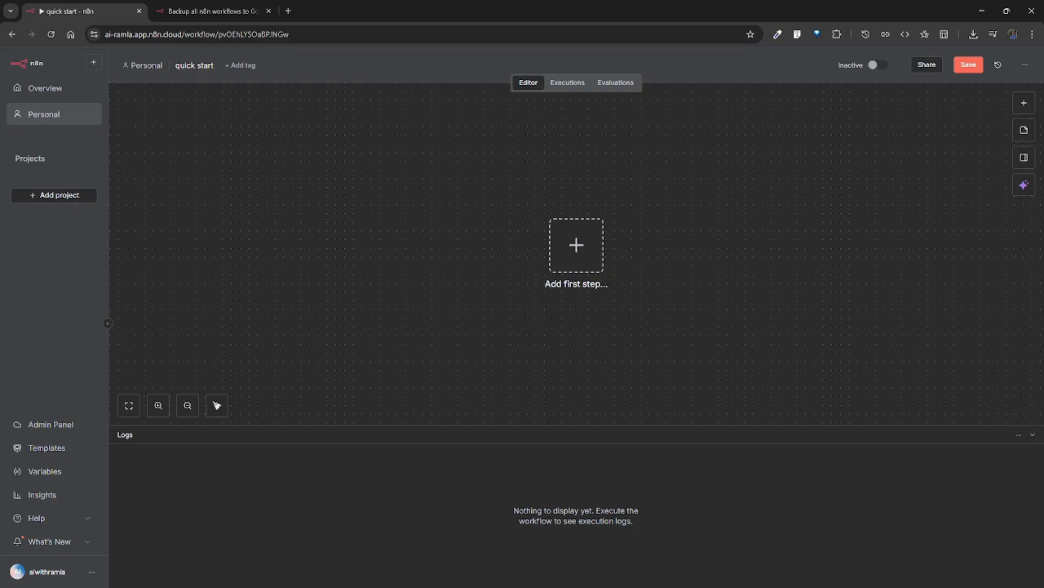
pyautogui.click(1033, 435)
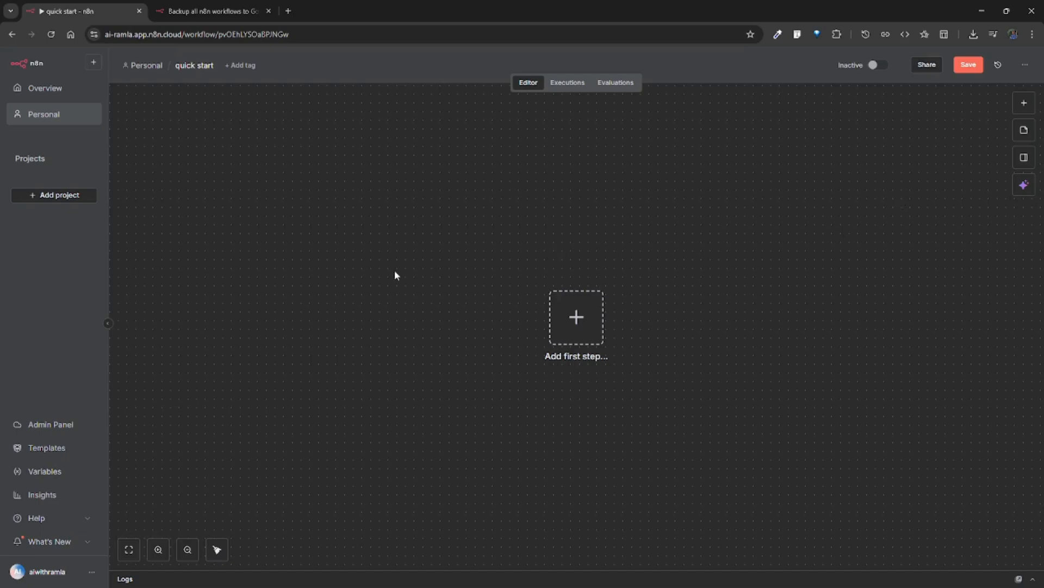
# - Collapse the main navigation sidebar and briefly review the pane for showing node parameters beside the canvas
pyautogui.click(106, 326)
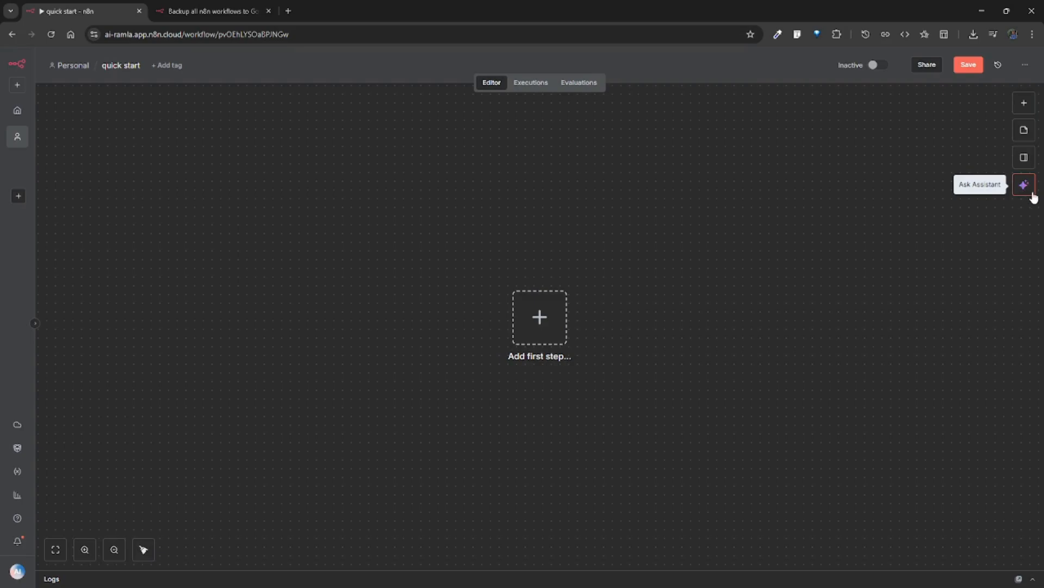
pyautogui.click(1020, 160)
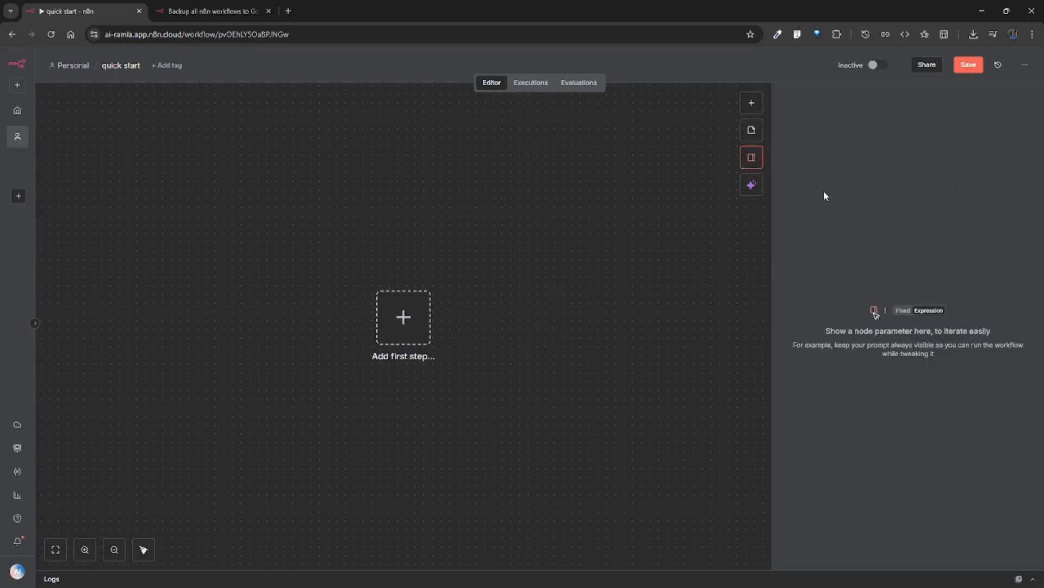
pyautogui.click(752, 157)
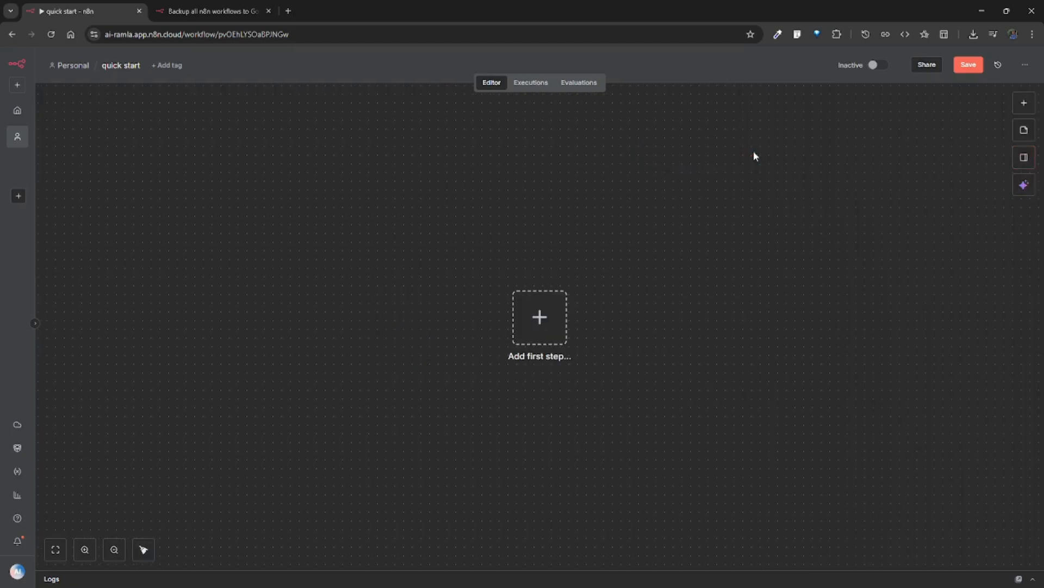
# - Add a sticky note with the second-level heading "First Workflow" and place it in the upper-left area of the canvas
pyautogui.click(1024, 133)
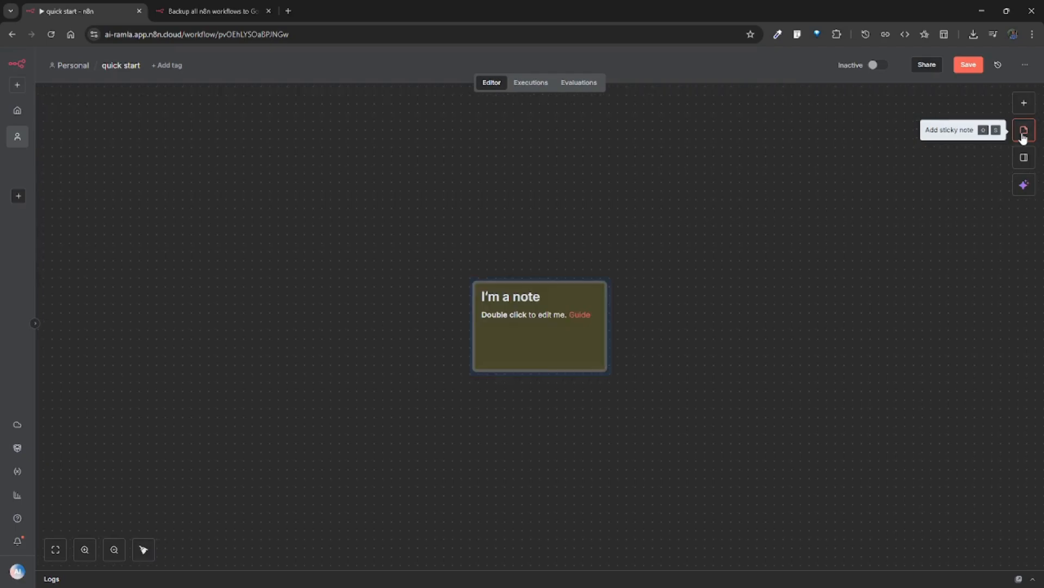
pyautogui.moveTo(522, 348); pyautogui.dragTo(501, 299)
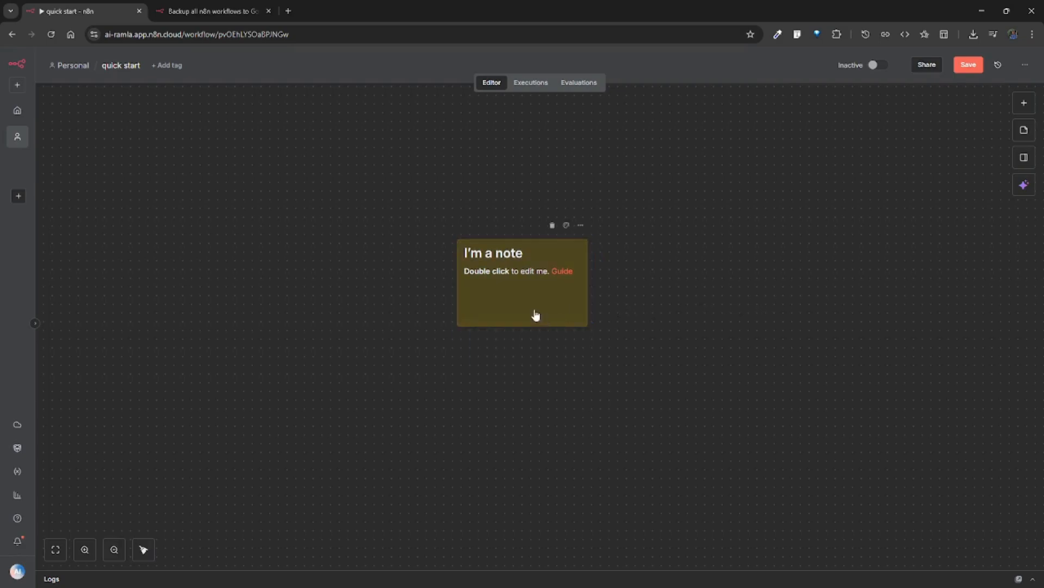
pyautogui.doubleClick(511, 290)
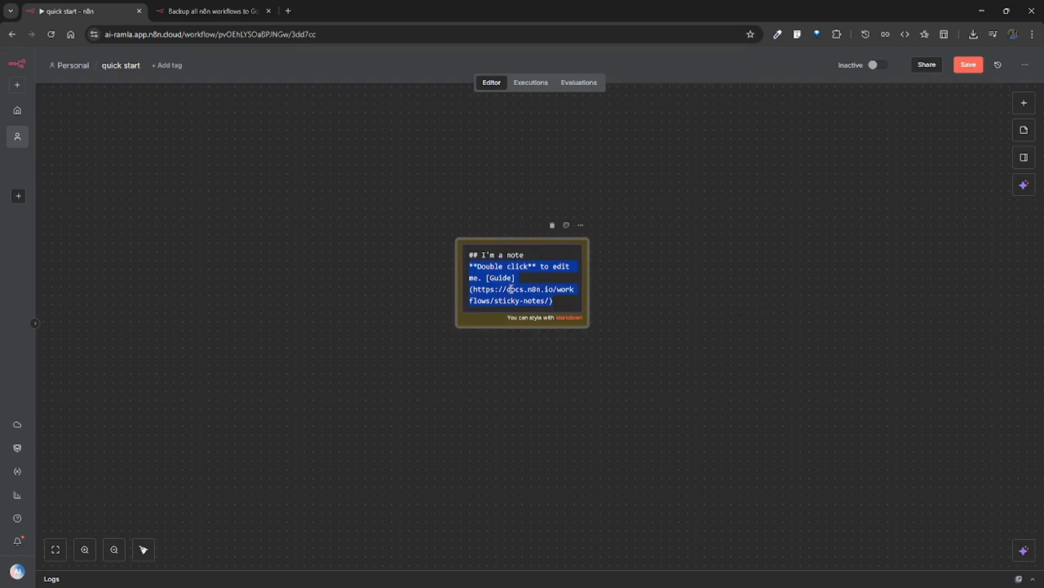
pyautogui.hotkey('ctrl', 'a')
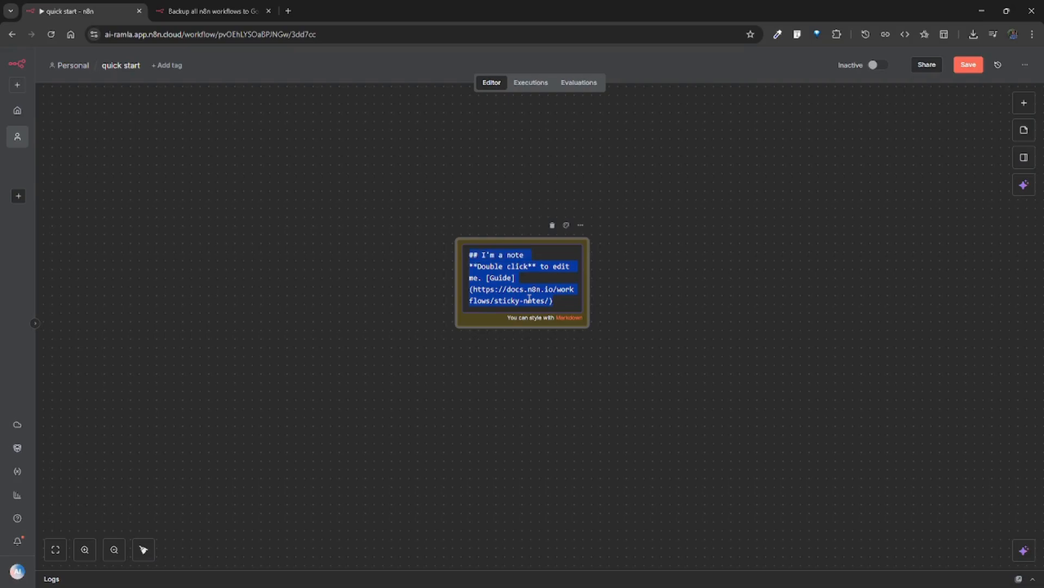
pyautogui.write('##')
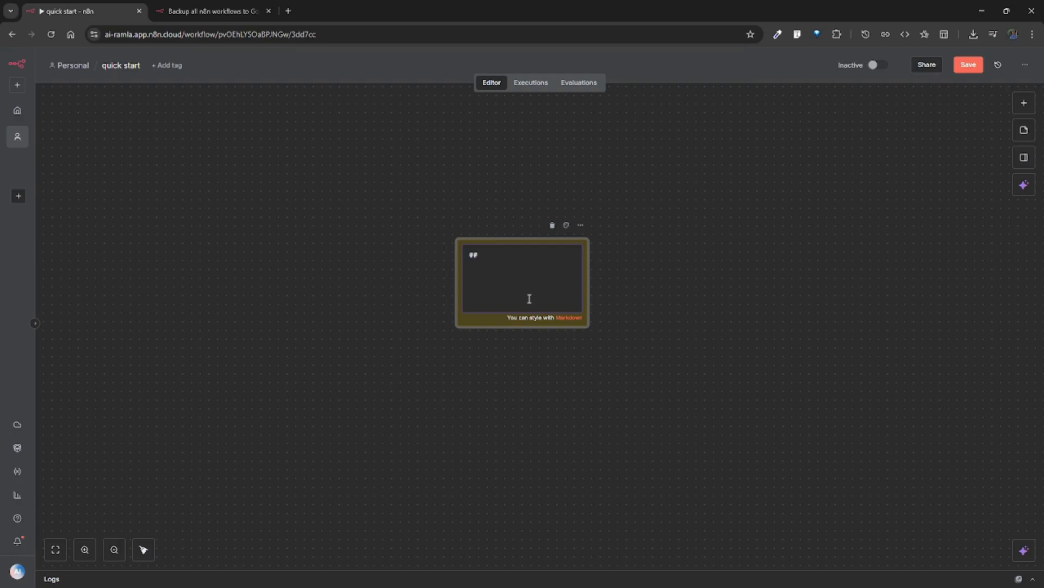
pyautogui.write(' First Workflow')
pyautogui.press('Return')
pyautogui.click(571, 352)
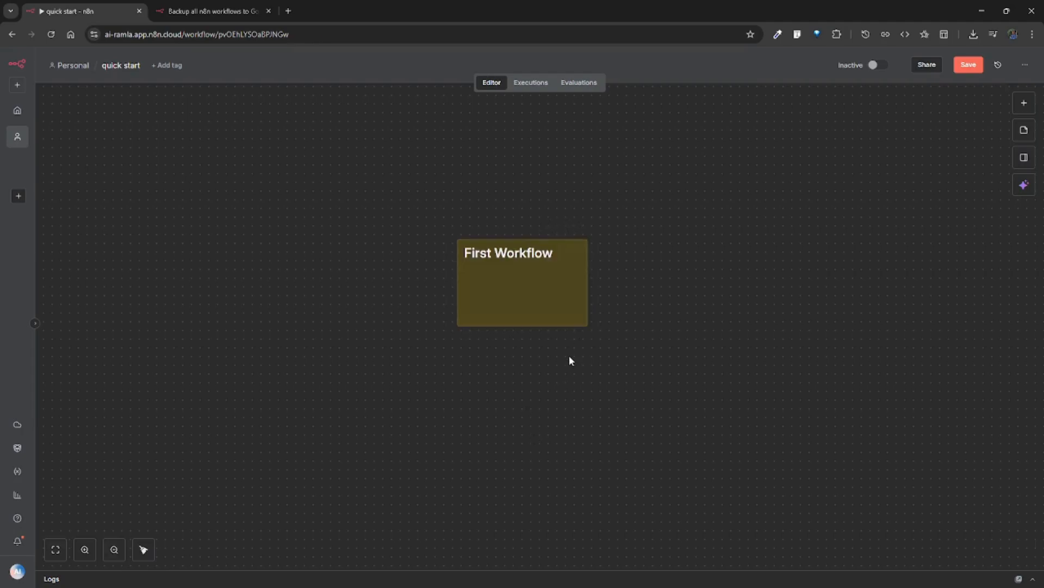
pyautogui.moveTo(523, 292); pyautogui.dragTo(296, 200)
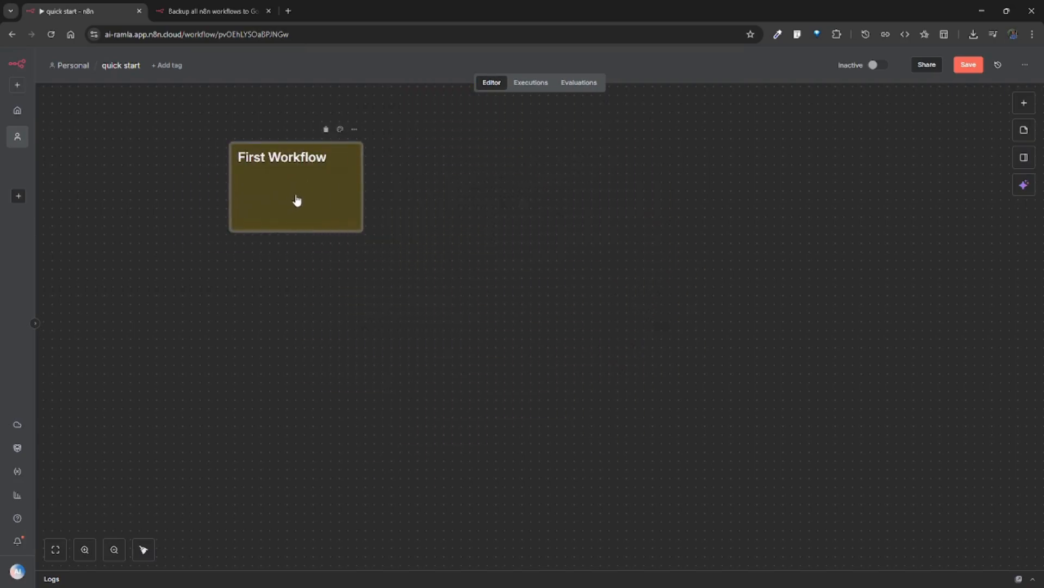
# - Add a manual trigger node to the workflow and place it just below the "First Workflow" sticky note
pyautogui.click(1023, 105)
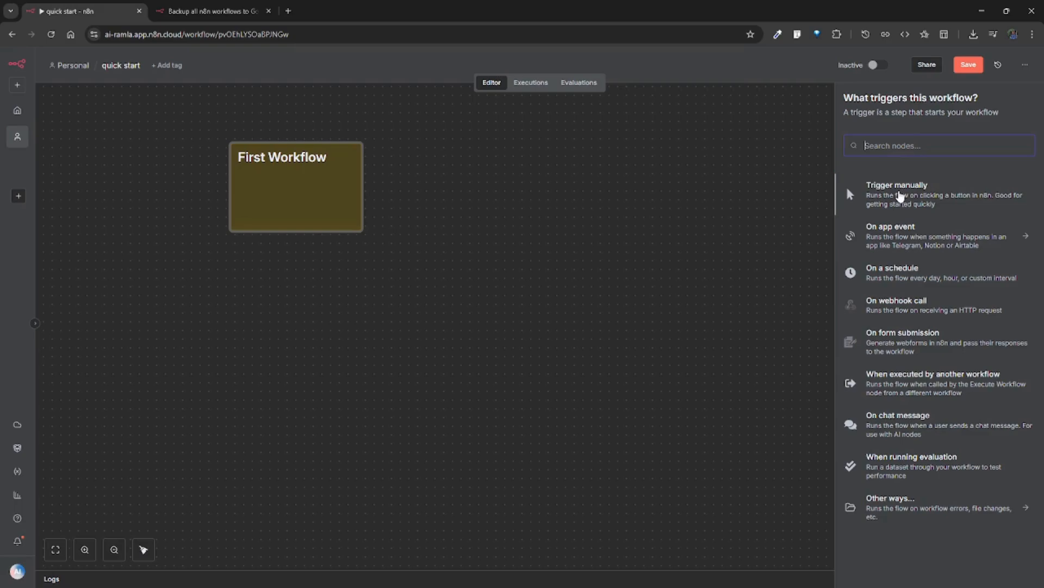
pyautogui.click(900, 196)
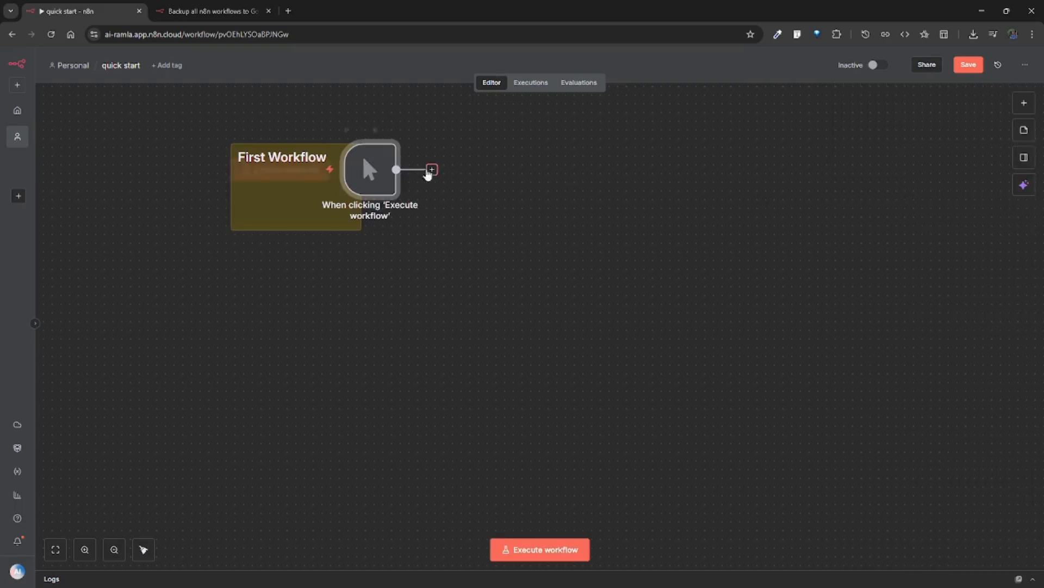
pyautogui.moveTo(357, 173); pyautogui.dragTo(304, 286)
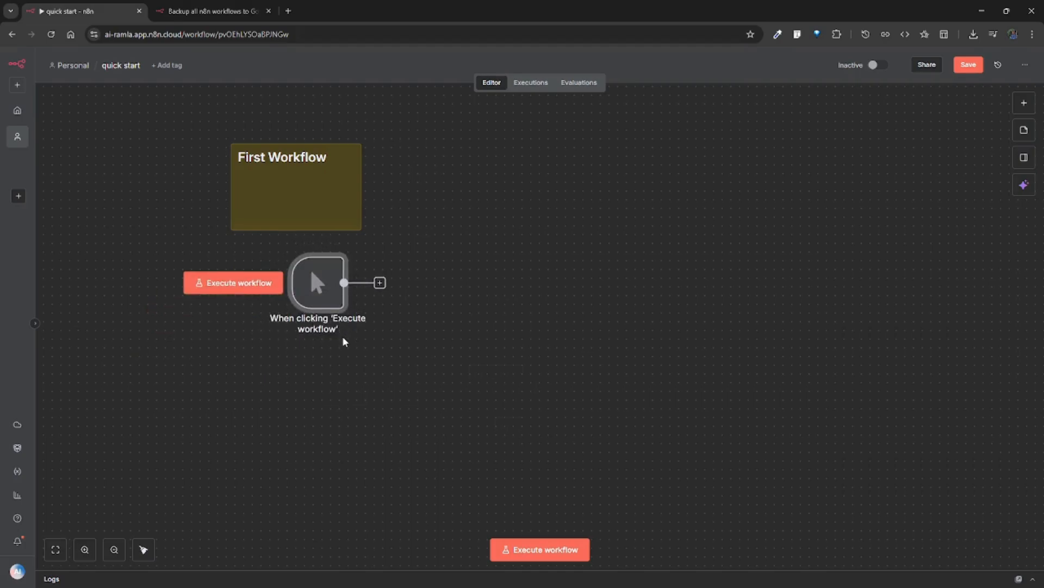
# - Enlarge the "First Workflow" sticky note into a wide frame and arrange it so the manual trigger node sits inside it
pyautogui.moveTo(335, 280)
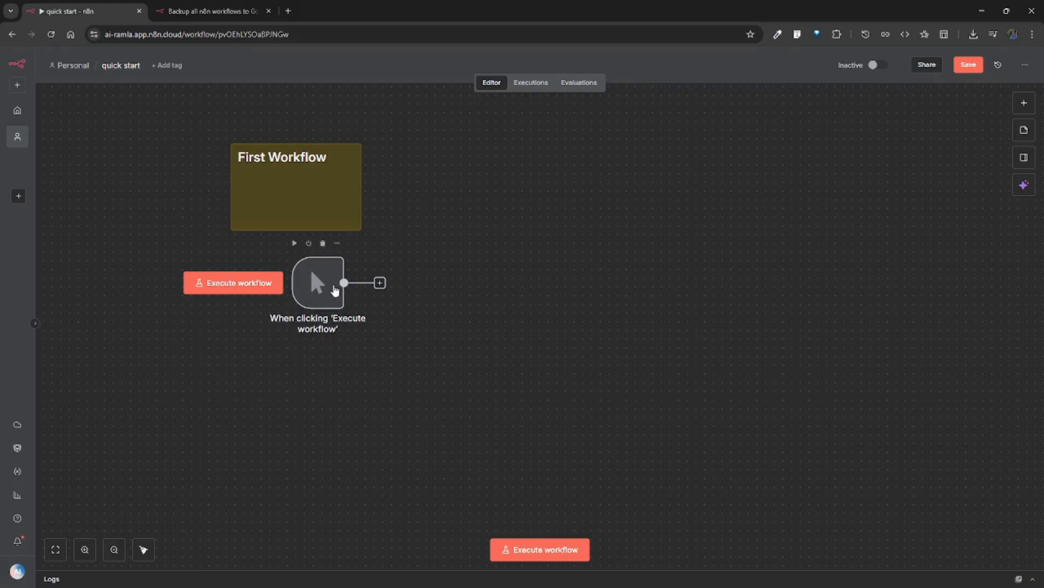
pyautogui.moveTo(316, 285); pyautogui.dragTo(299, 286)
pyautogui.moveTo(340, 171); pyautogui.dragTo(504, 236)
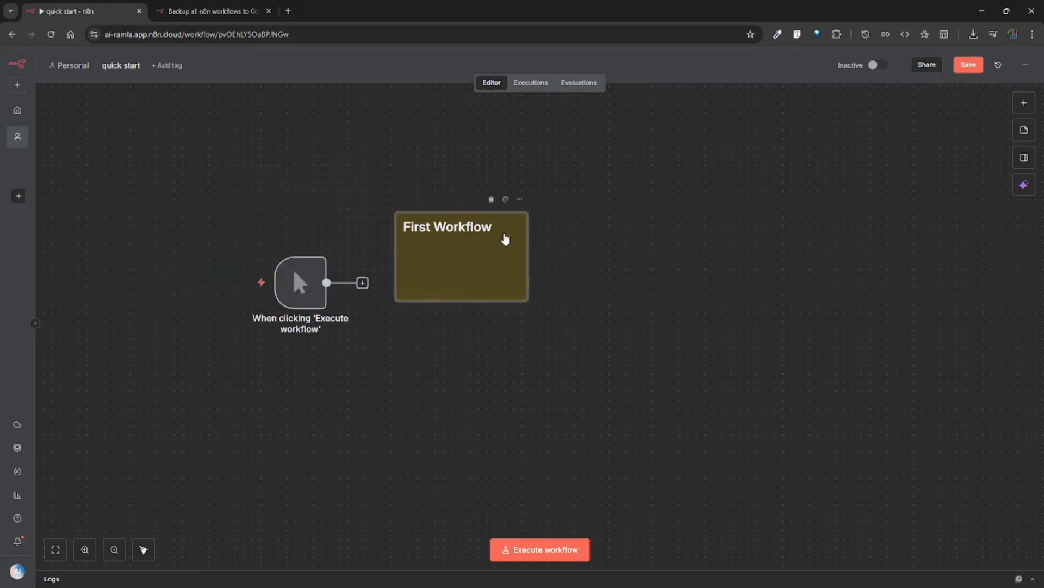
pyautogui.moveTo(393, 270); pyautogui.dragTo(256, 272)
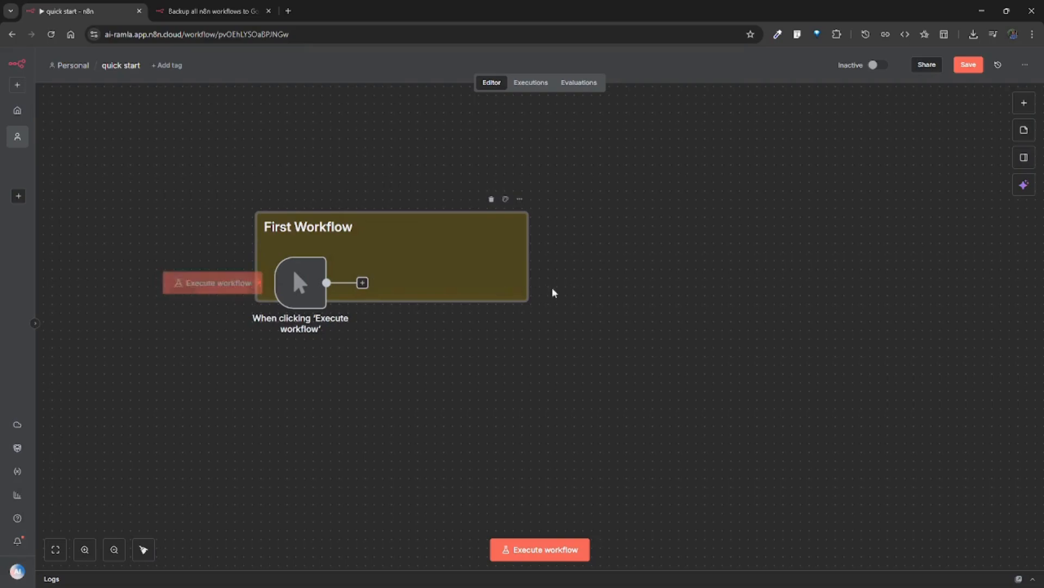
pyautogui.moveTo(530, 272); pyautogui.dragTo(650, 267)
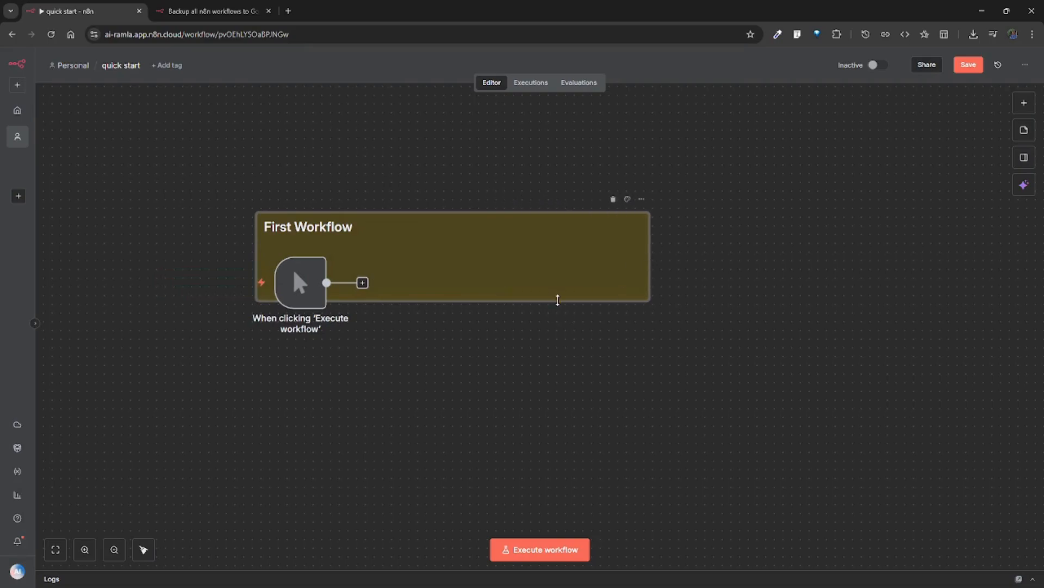
pyautogui.moveTo(555, 299); pyautogui.dragTo(538, 418)
pyautogui.moveTo(293, 284); pyautogui.dragTo(318, 311)
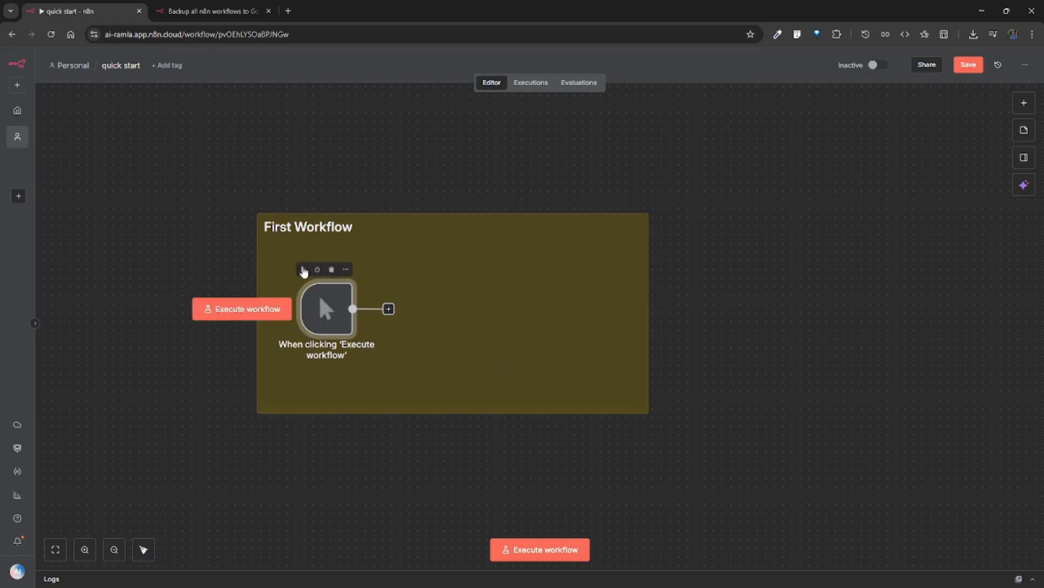
# - Execute the manual trigger node on its own, and run the whole workflow twice
pyautogui.click(304, 270)
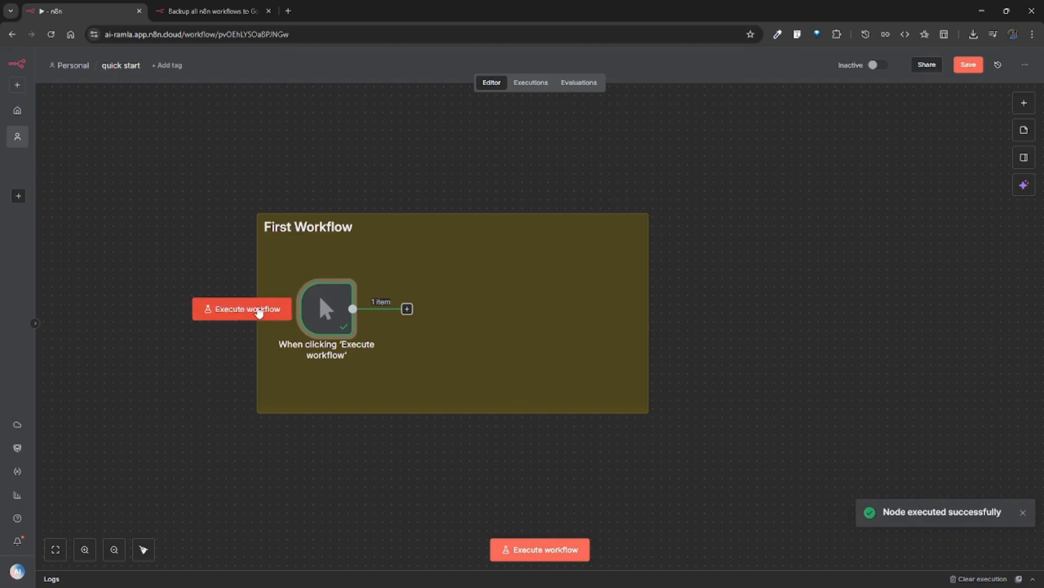
pyautogui.click(258, 309)
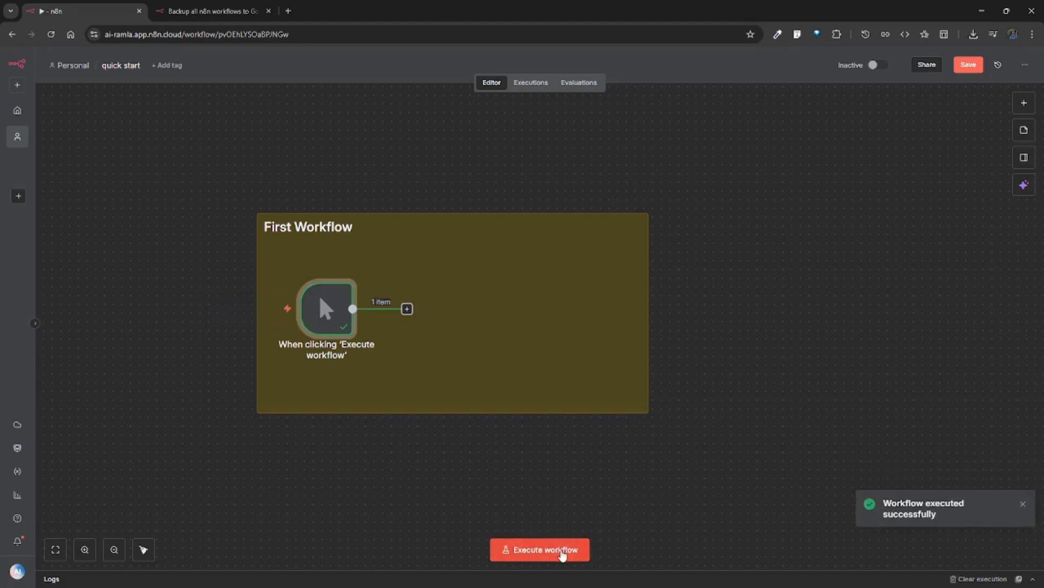
pyautogui.click(562, 550)
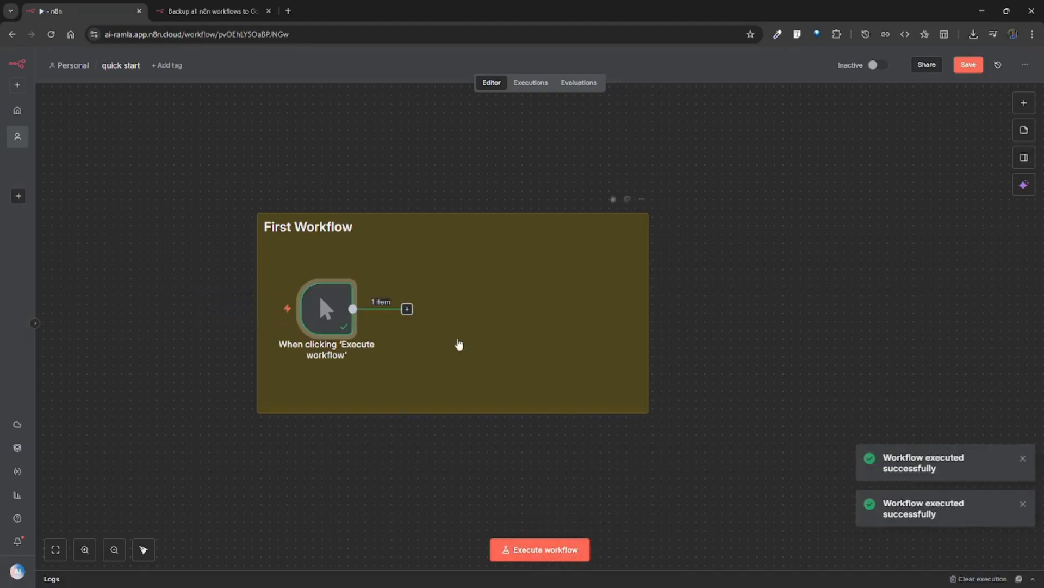
# - Deactivate the manual trigger node and activate it again, and review its list of additional node actions
pyautogui.moveTo(322, 306)
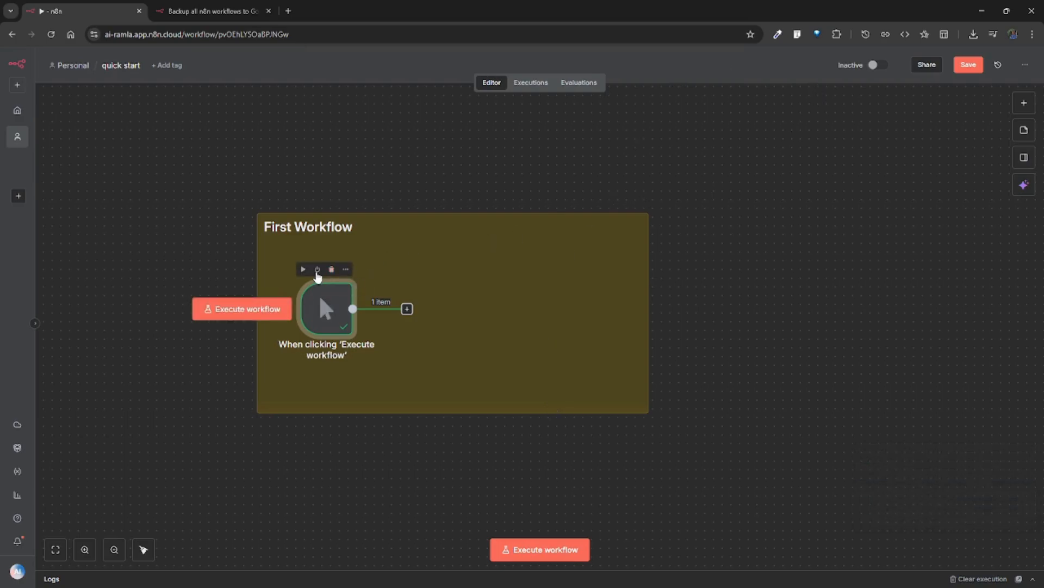
pyautogui.click(318, 271)
pyautogui.moveTo(324, 330)
pyautogui.mouseDown()
pyautogui.moveTo(350, 461)
pyautogui.moveTo(324, 313)
pyautogui.moveTo(325, 330)
pyautogui.mouseUp()
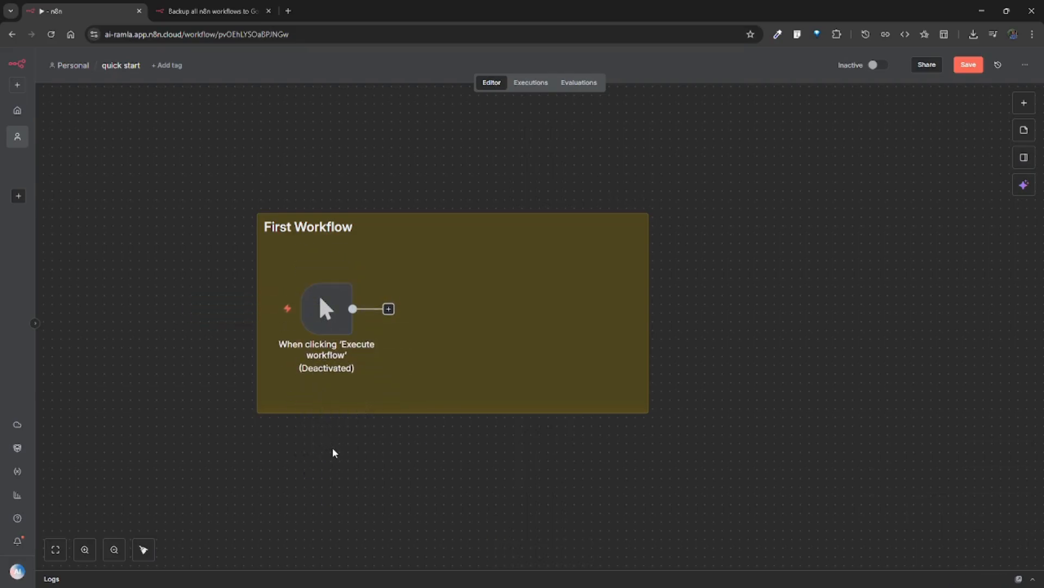
pyautogui.moveTo(326, 307)
pyautogui.click(317, 270)
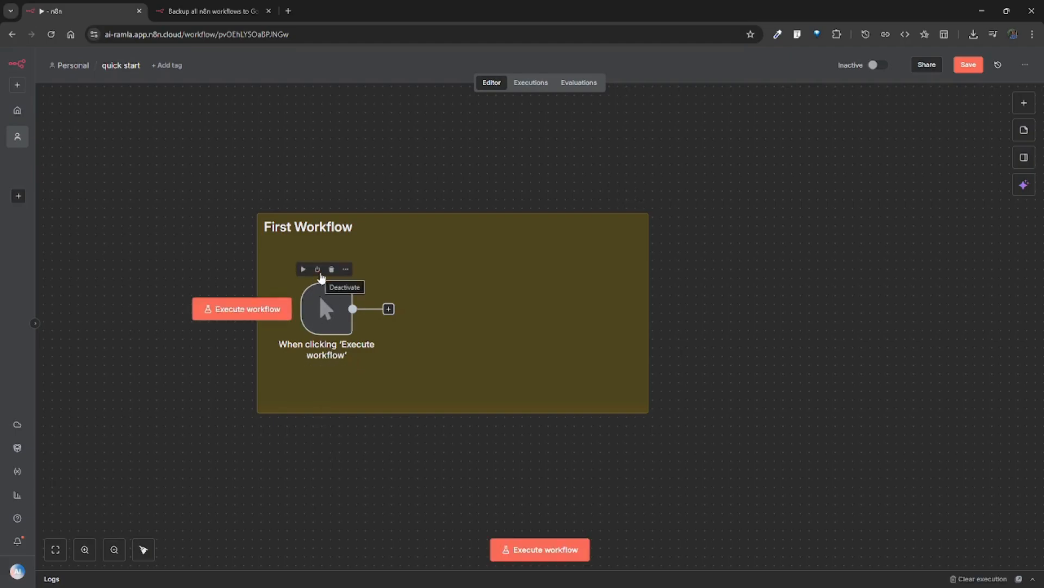
pyautogui.click(348, 270)
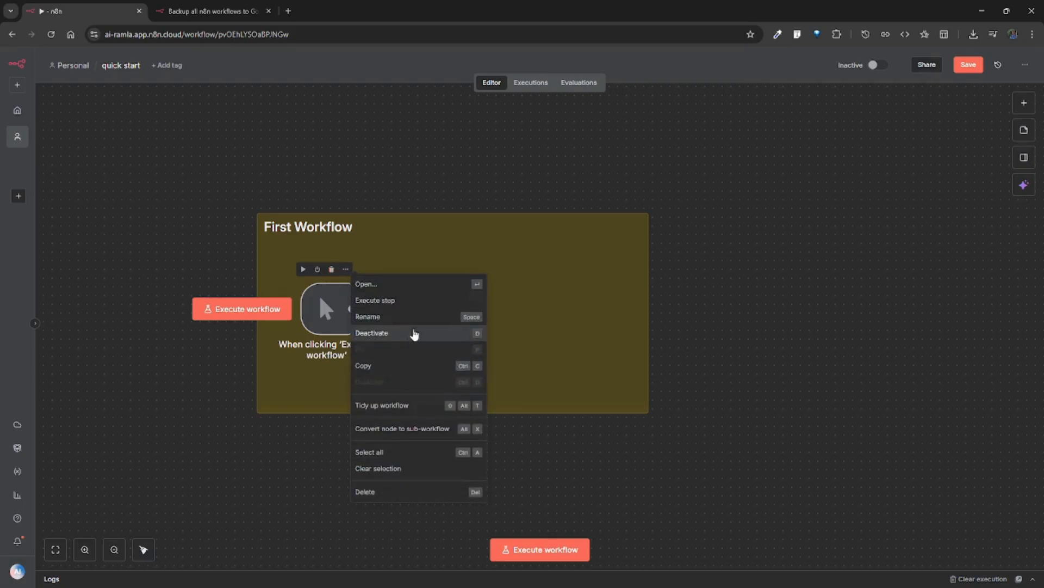
pyautogui.click(331, 487)
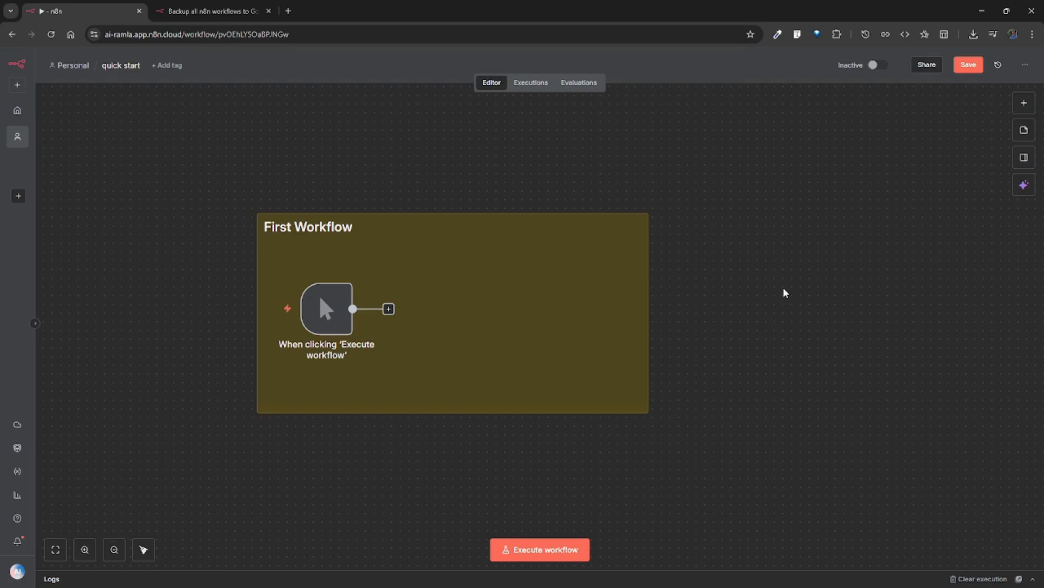
# - Add a Gmail node with the "Send a message" action after the manual trigger and return to the canvas
pyautogui.moveTo(345, 310)
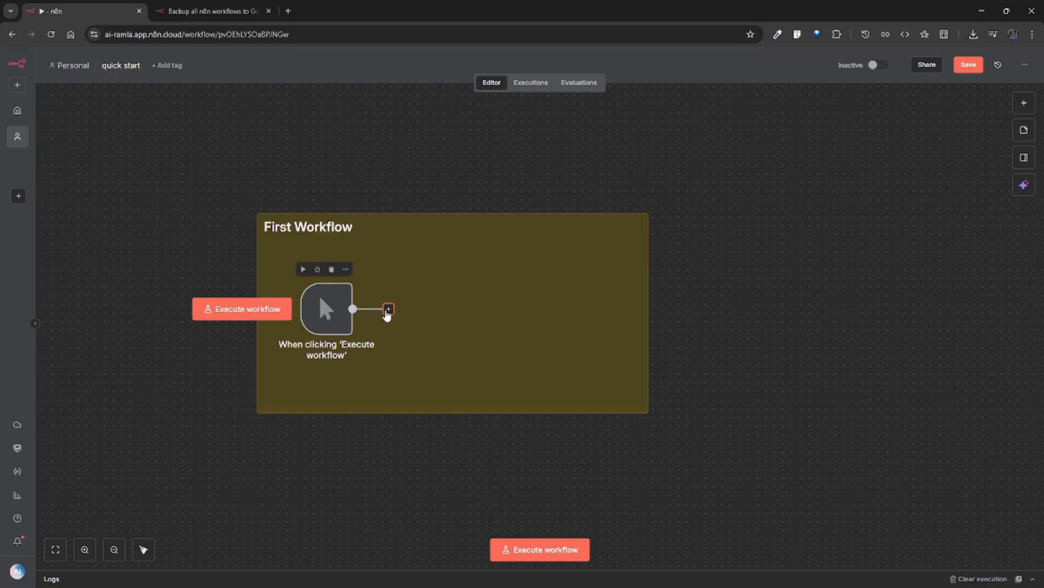
pyautogui.click(388, 311)
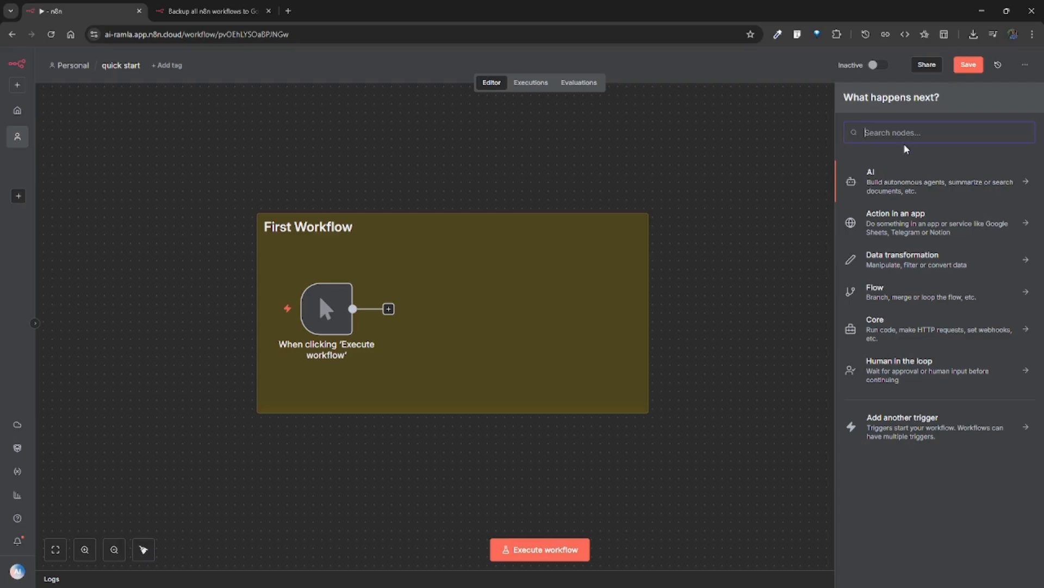
pyautogui.write('gmai')
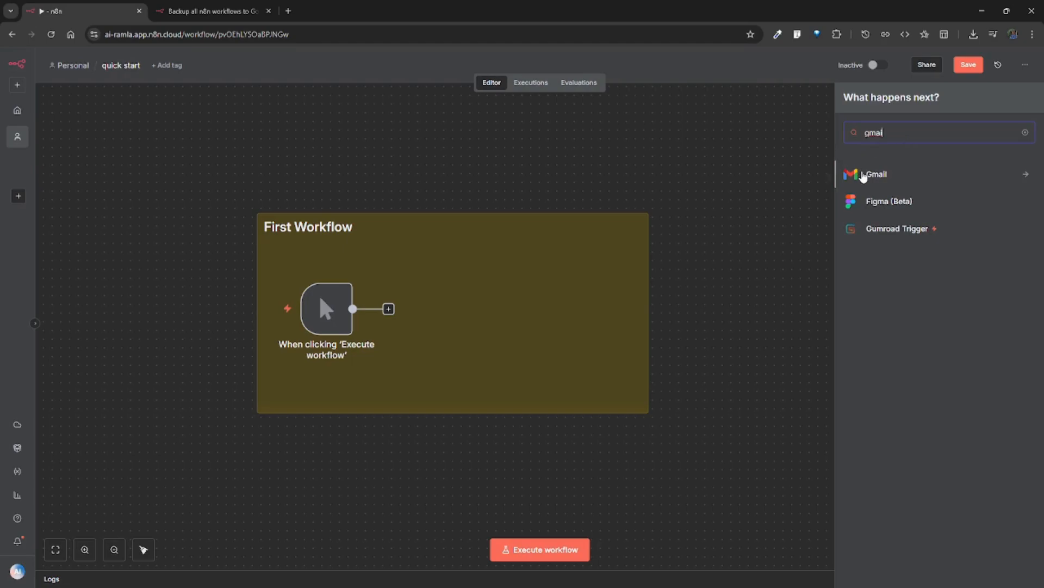
pyautogui.click(872, 179)
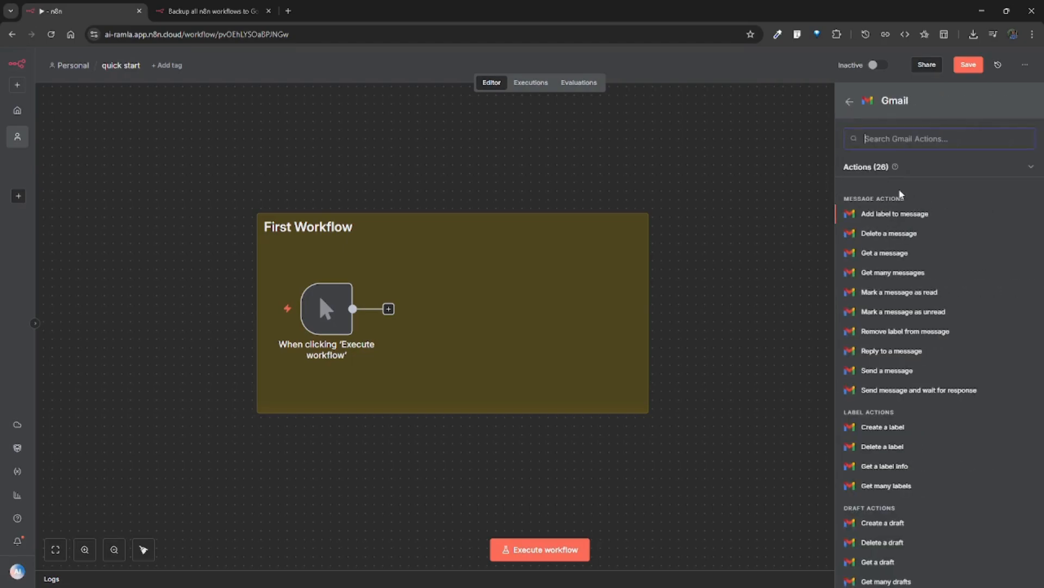
pyautogui.scroll(-4, 903, 194)
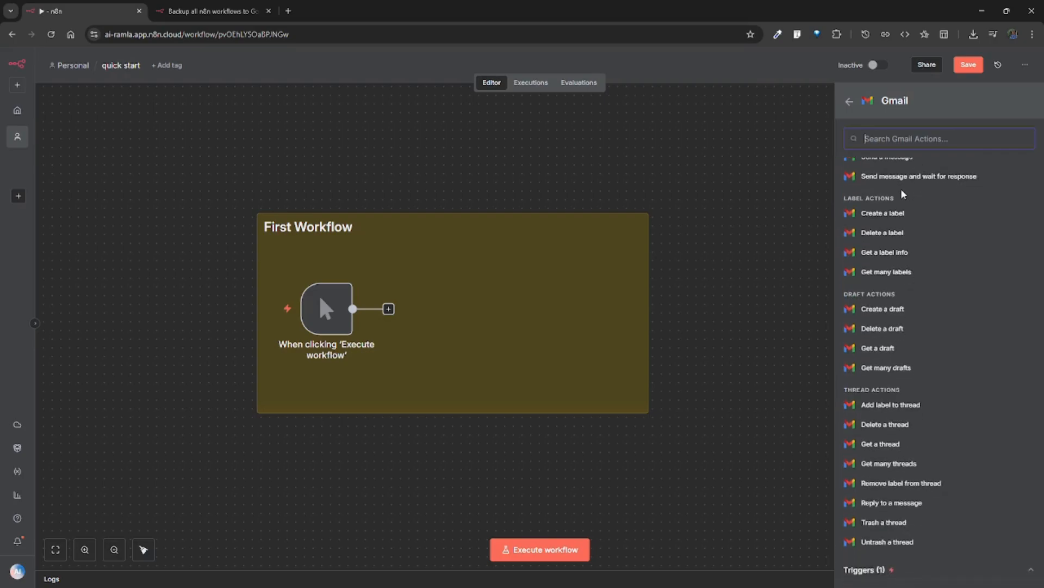
pyautogui.scroll(4, 902, 446)
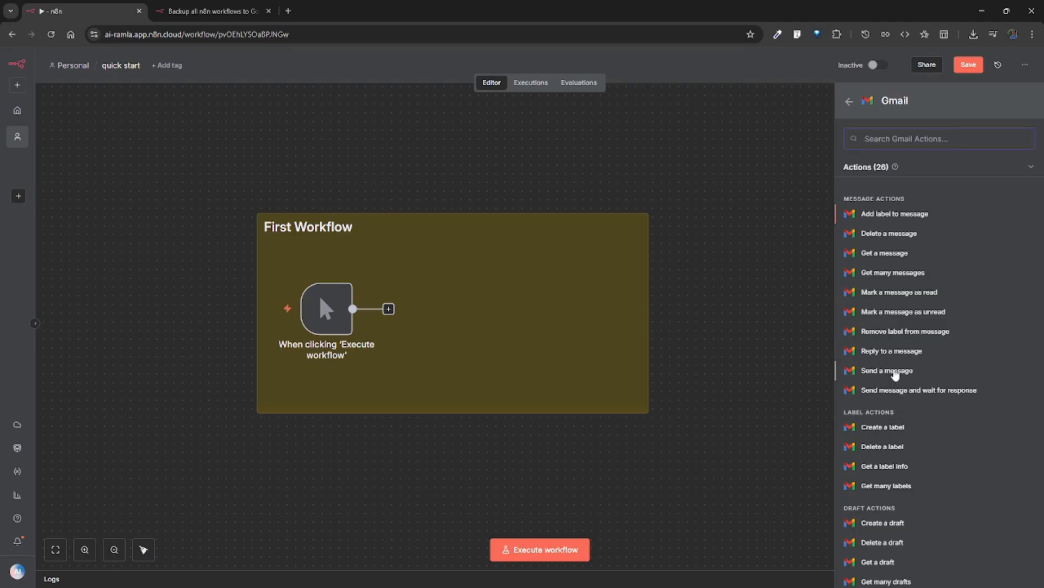
pyautogui.scroll(-4, 895, 371)
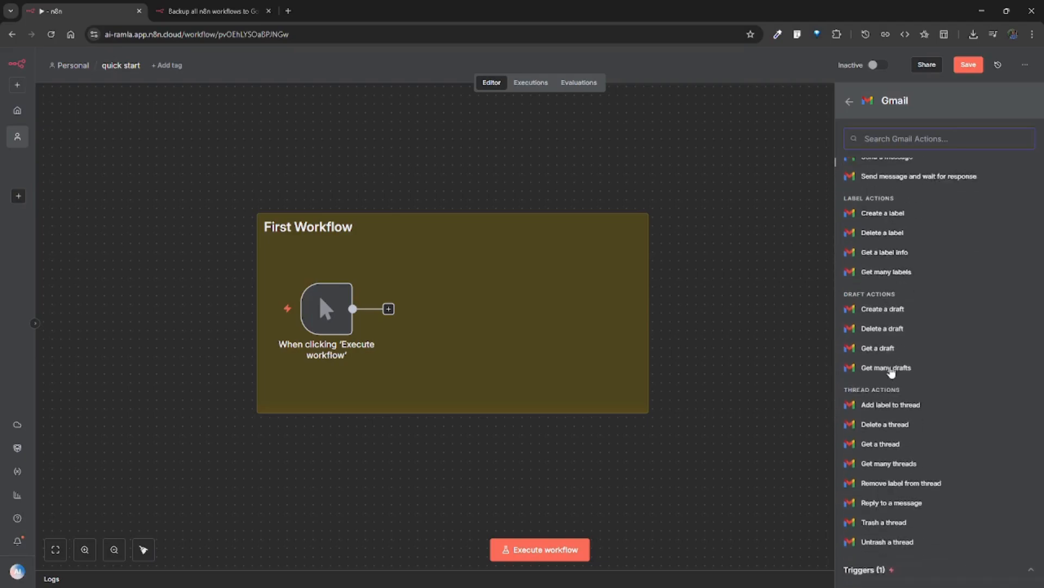
pyautogui.scroll(3, 893, 367)
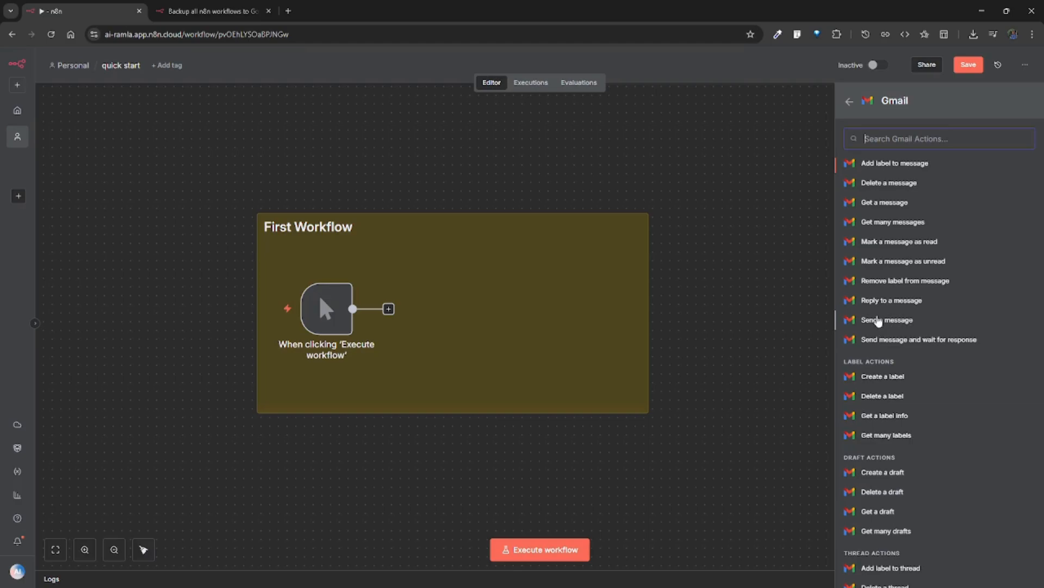
pyautogui.click(879, 321)
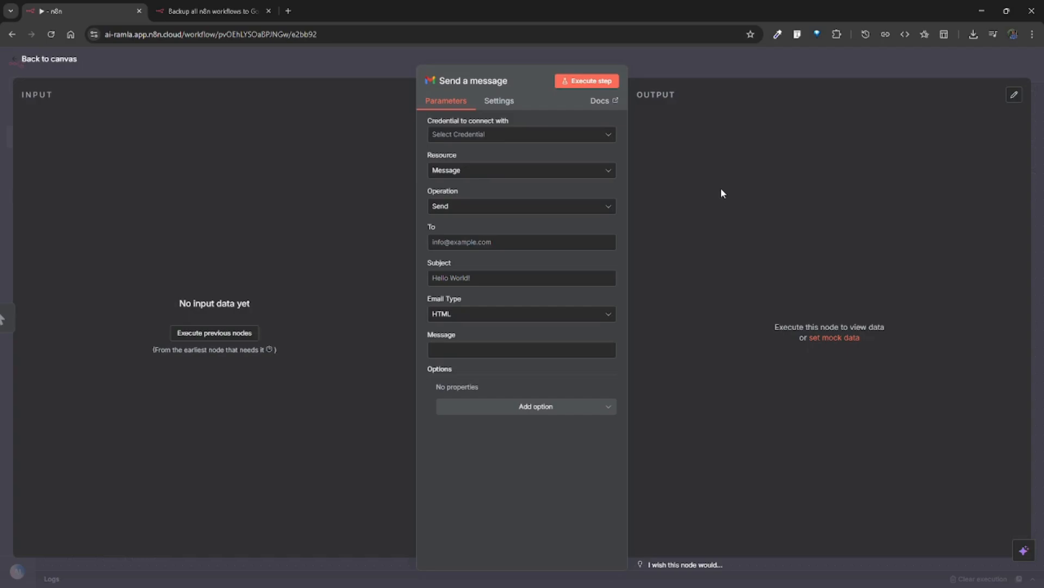
pyautogui.click(724, 63)
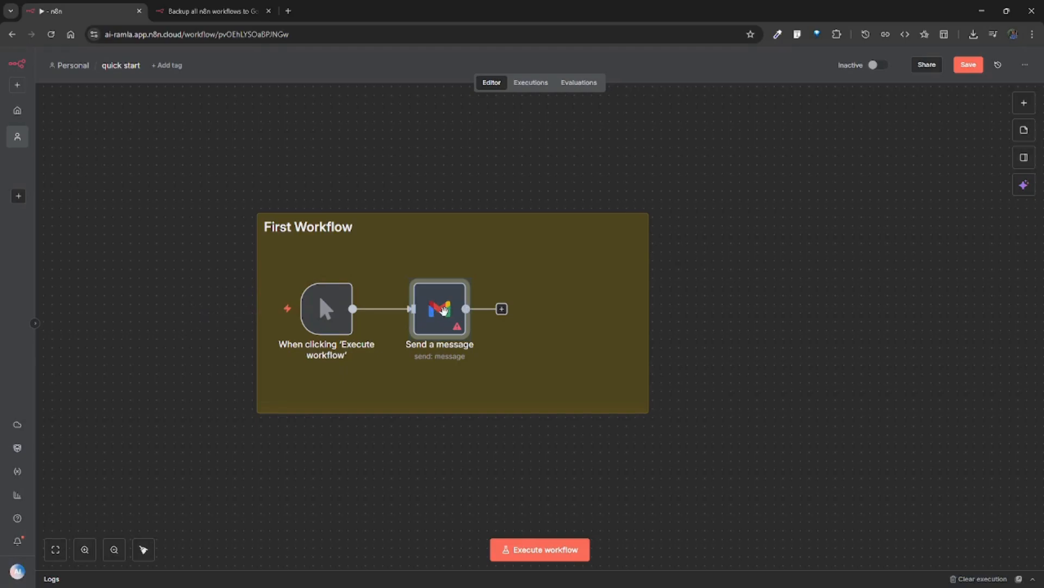
pyautogui.click(428, 435)
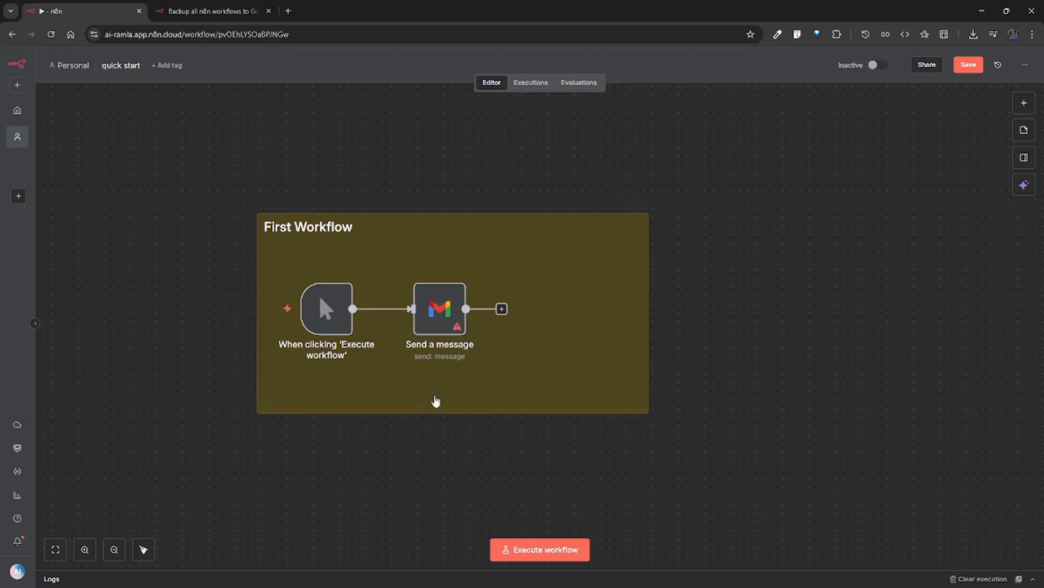
# - Examine the Gmail node's input and output areas, its parameters and its settings, including the On Error choices
pyautogui.doubleClick(454, 318)
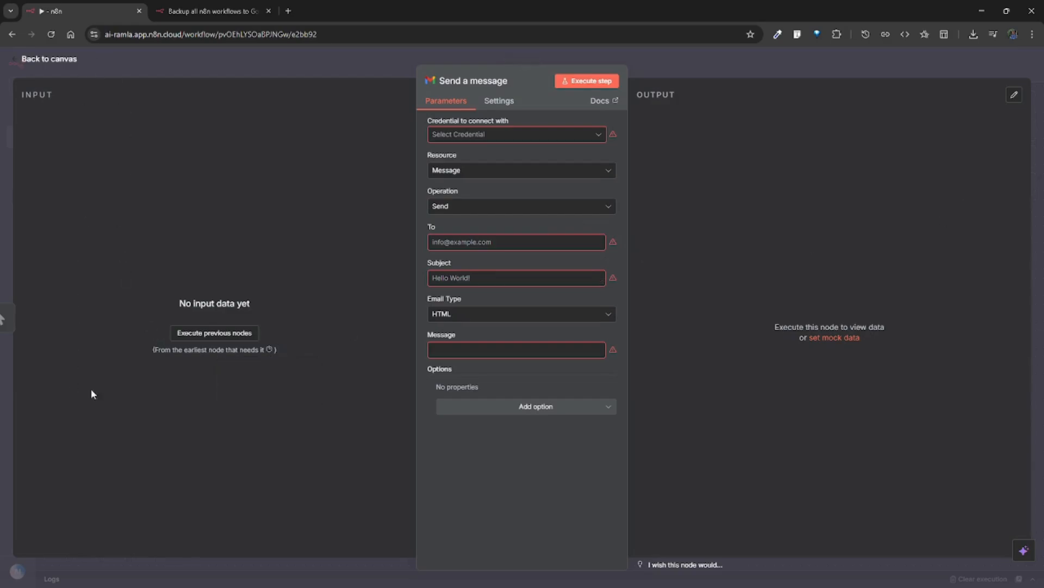
pyautogui.click(250, 65)
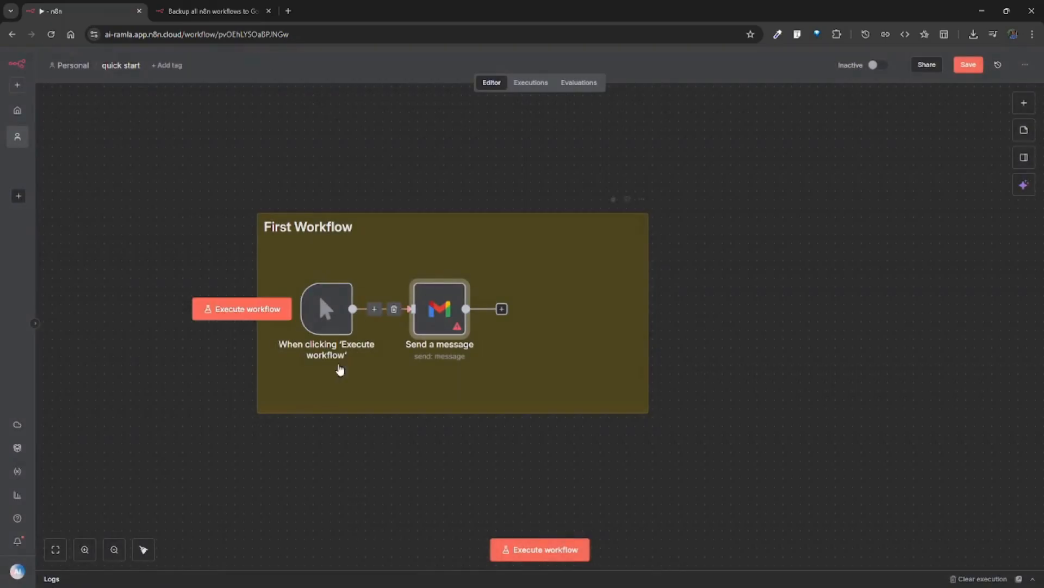
pyautogui.doubleClick(452, 328)
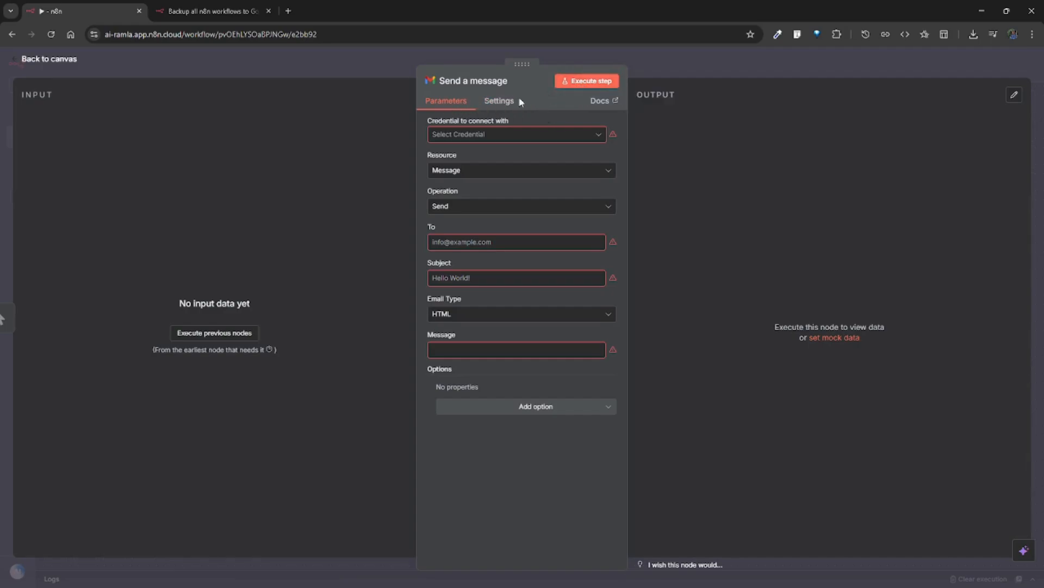
pyautogui.click(494, 107)
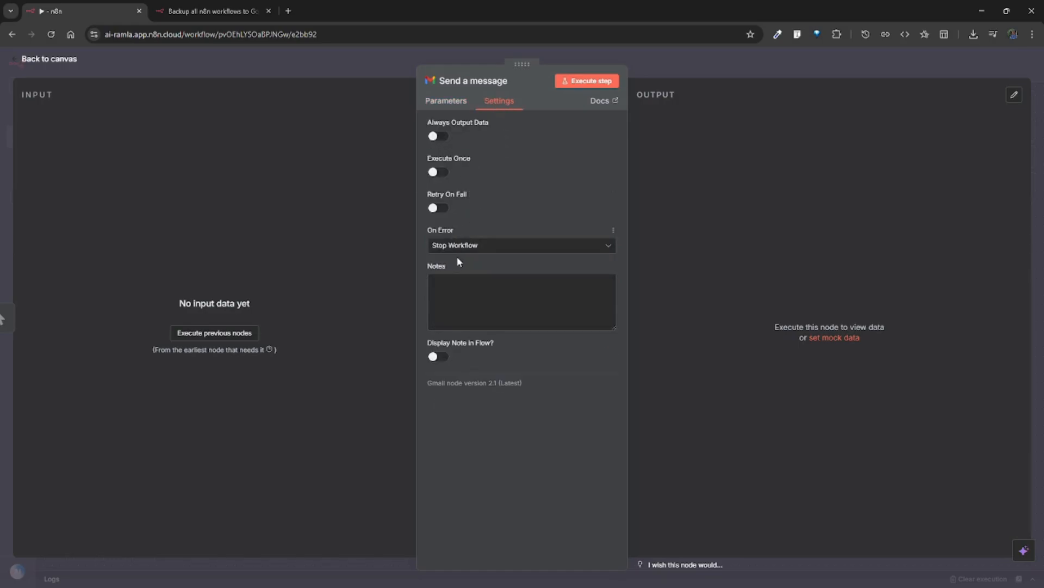
pyautogui.click(478, 250)
pyautogui.click(478, 249)
pyautogui.click(444, 104)
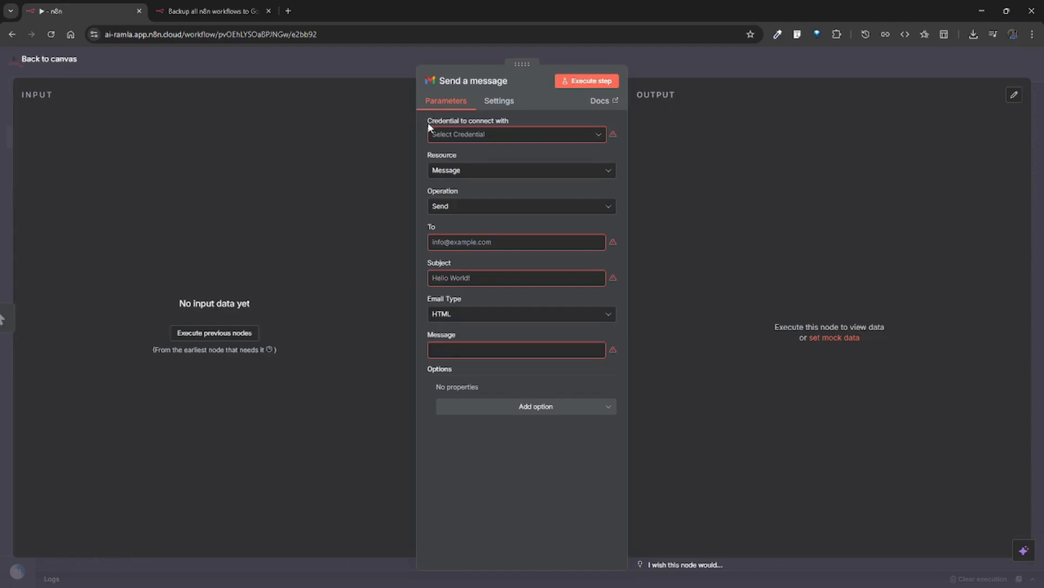
# - Start a new credential for the Gmail node, compare the Service Account method, and keep OAuth2 (recommended) as the connection method
pyautogui.click(460, 139)
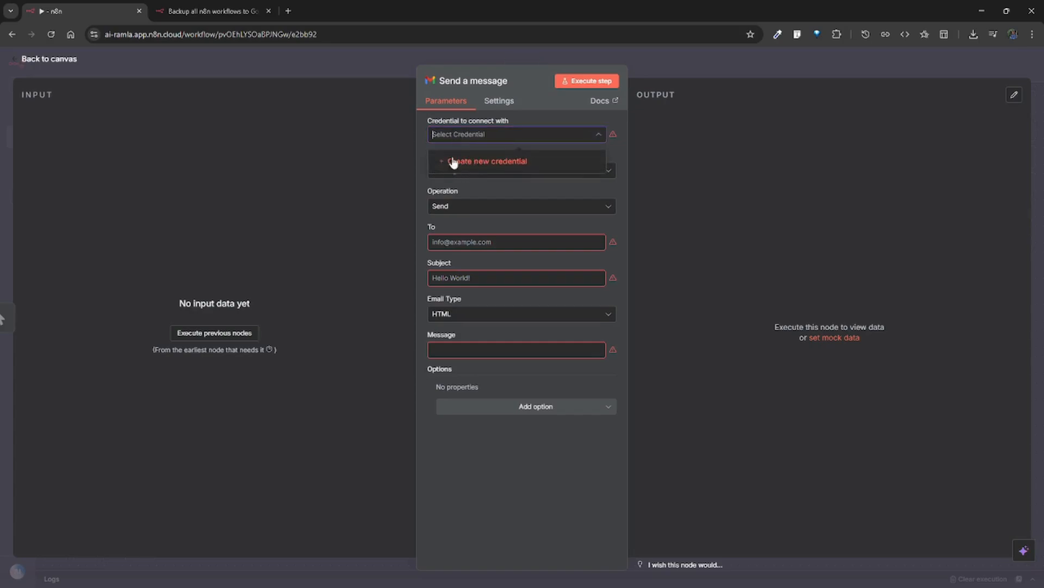
pyautogui.click(482, 162)
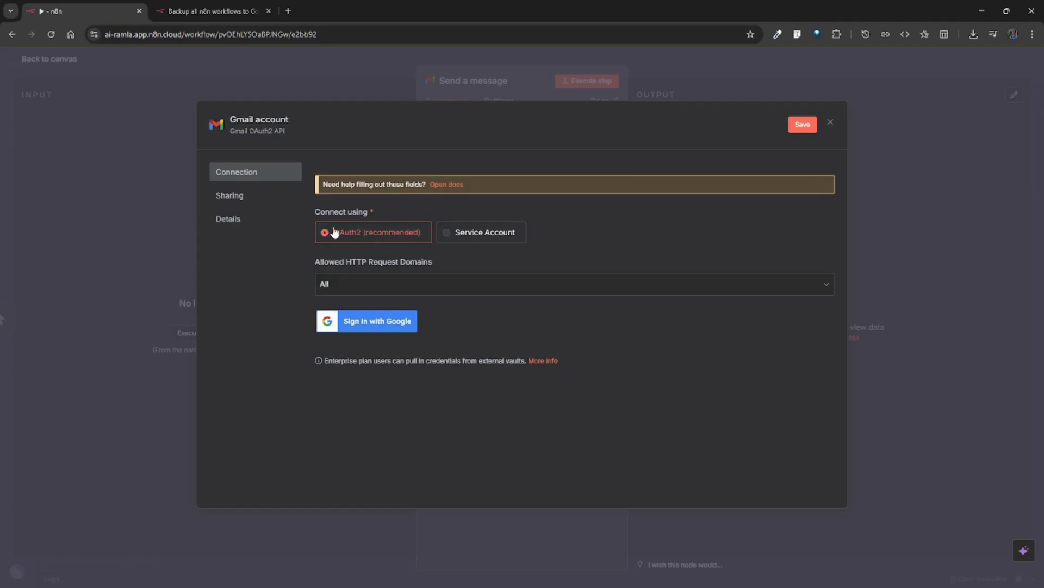
pyautogui.click(470, 235)
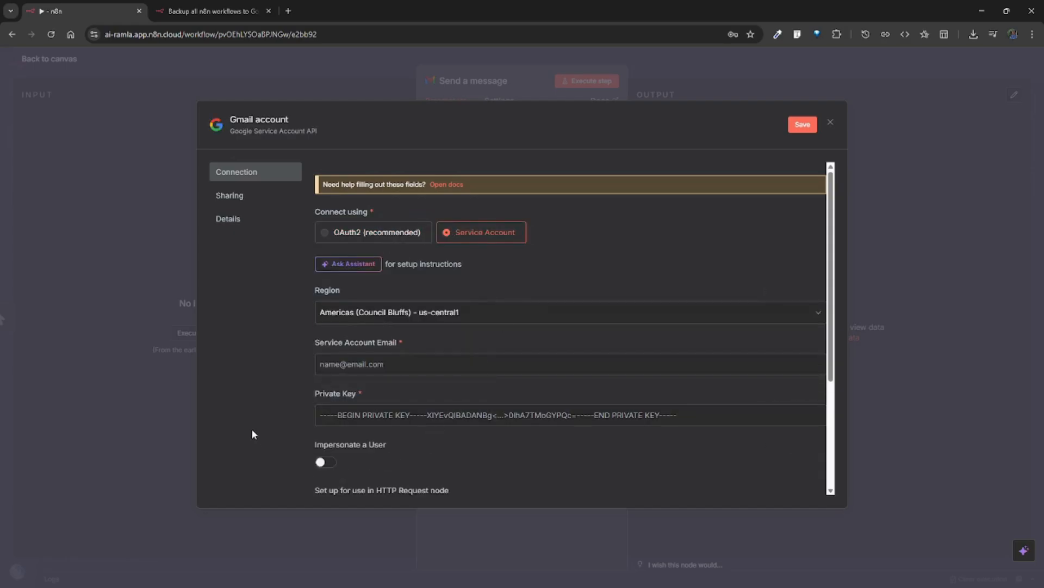
pyautogui.click(385, 240)
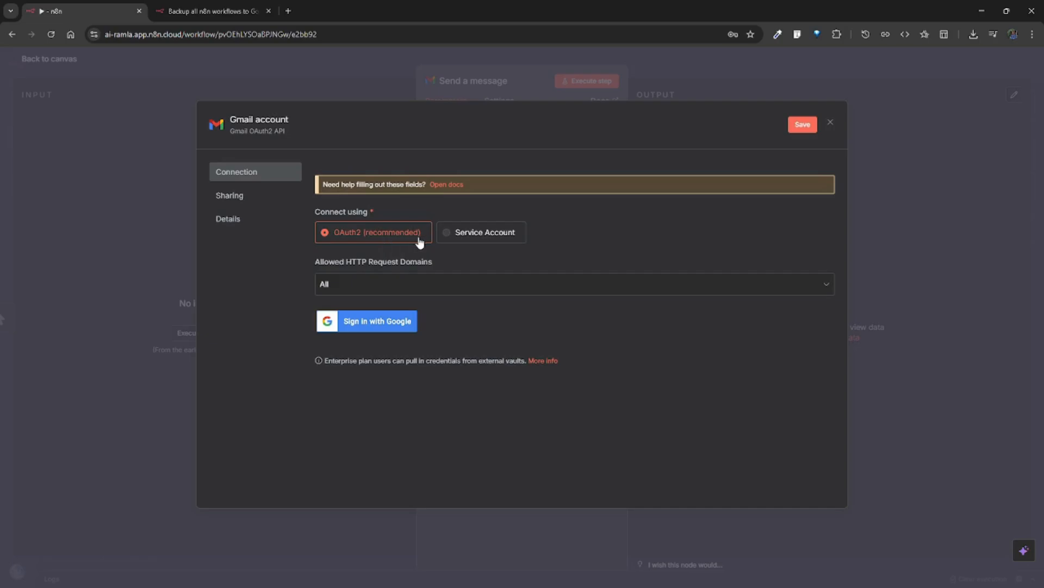
# - Sign in to the Gmail credential with the second Google account, grant n8n.cloud access without the ongoing-access option, and close the credential
pyautogui.click(377, 321)
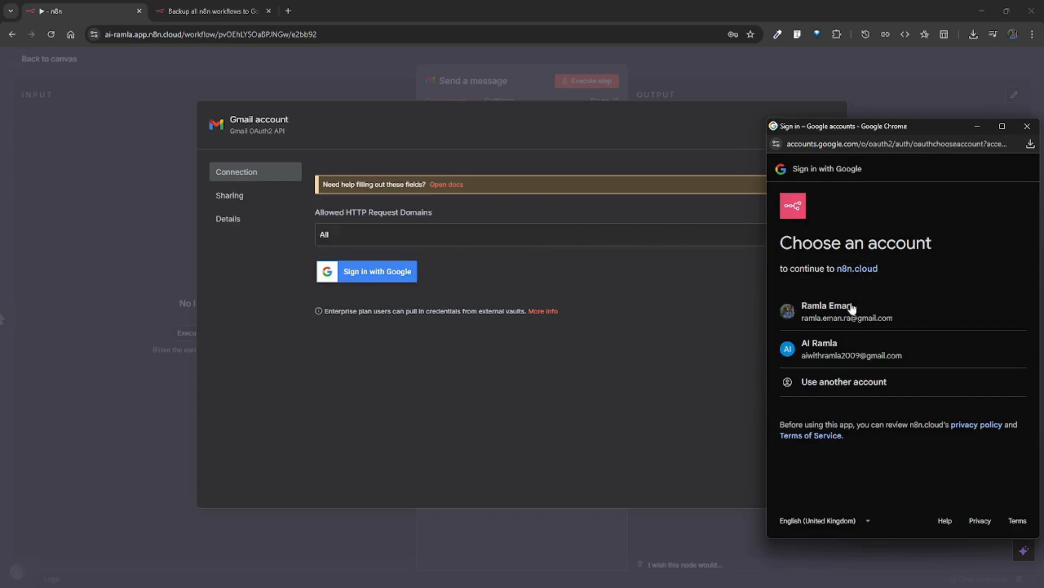
pyautogui.click(811, 351)
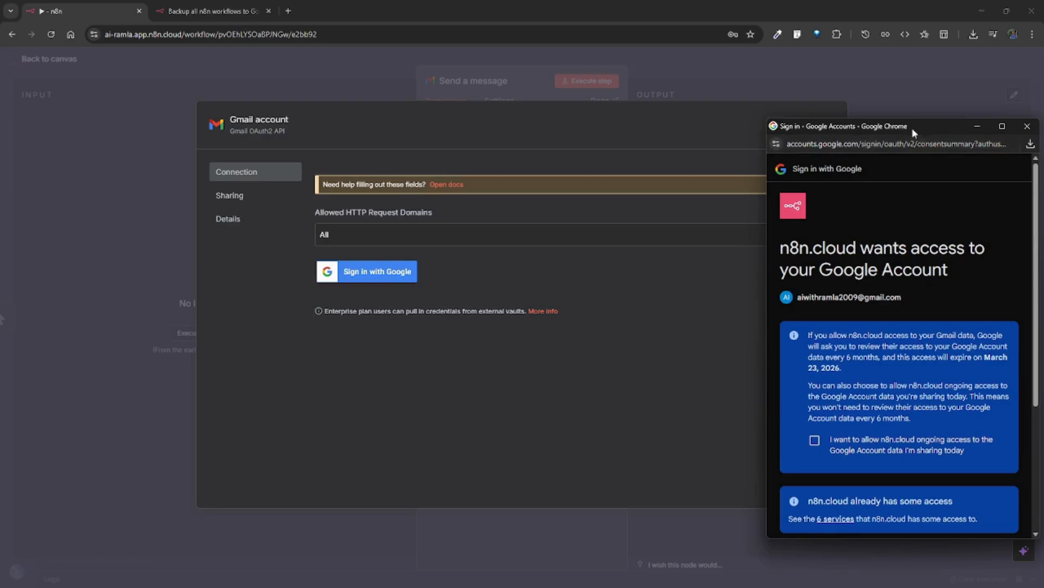
pyautogui.moveTo(922, 125); pyautogui.dragTo(661, 106)
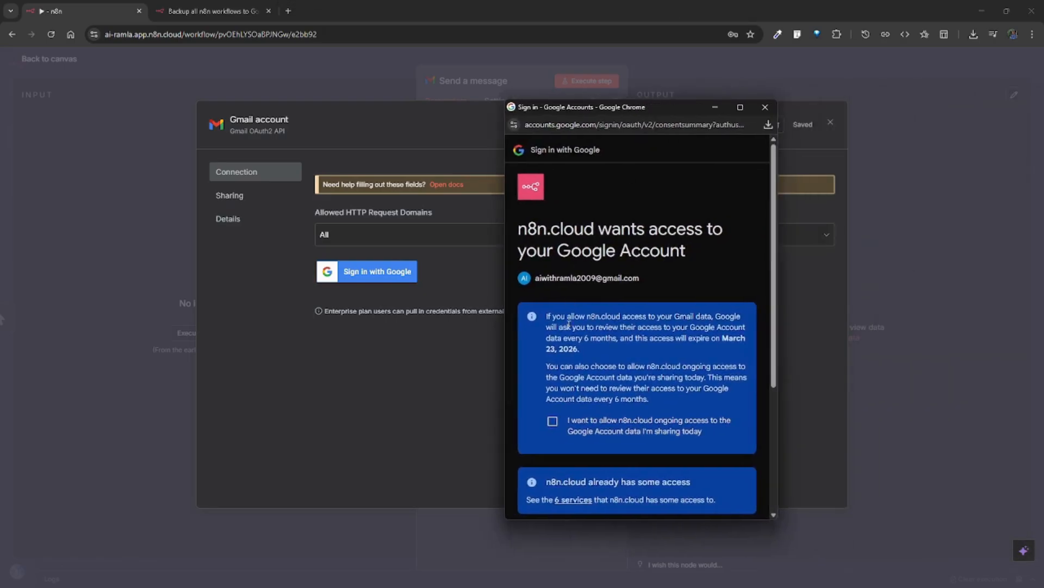
pyautogui.scroll(-1, 581, 369)
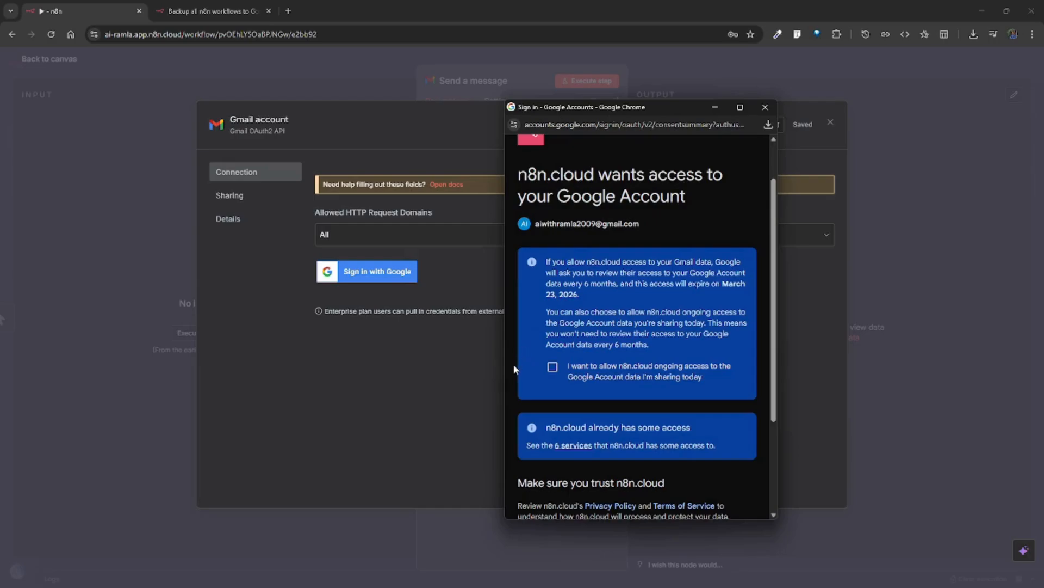
pyautogui.scroll(-3, 552, 367)
pyautogui.scroll(3, 550, 362)
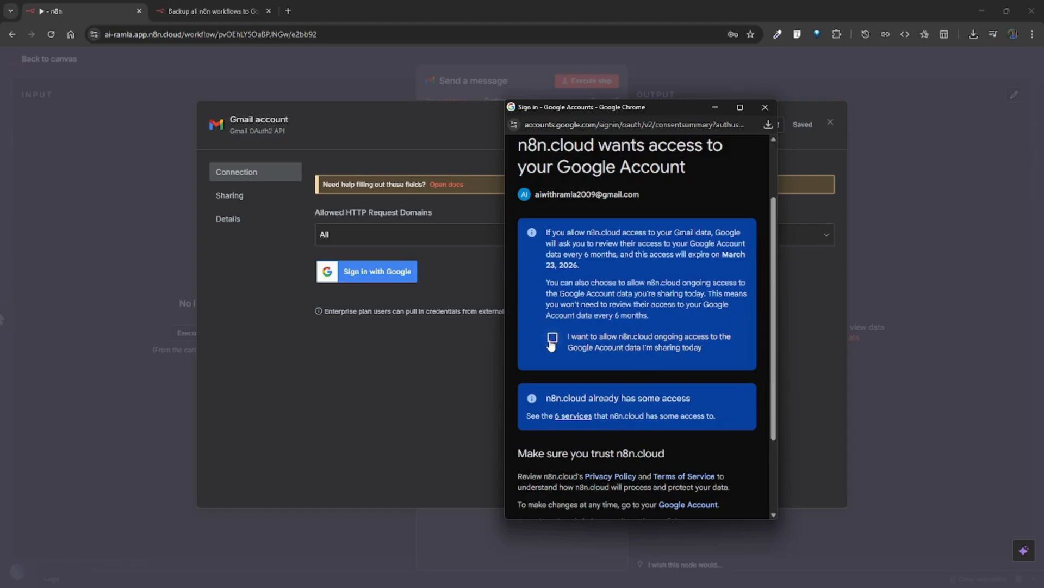
pyautogui.scroll(-3, 617, 323)
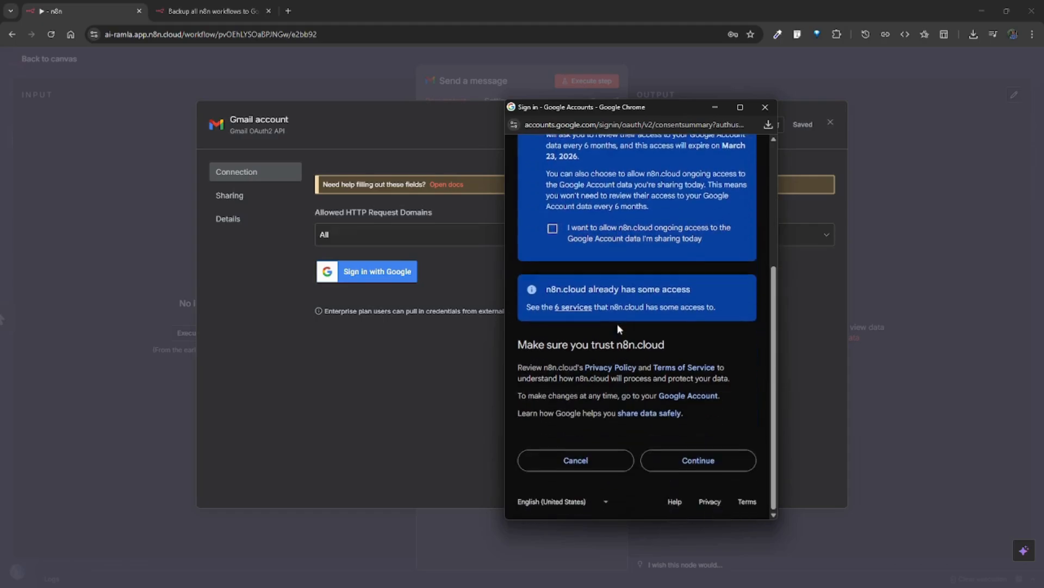
pyautogui.click(709, 461)
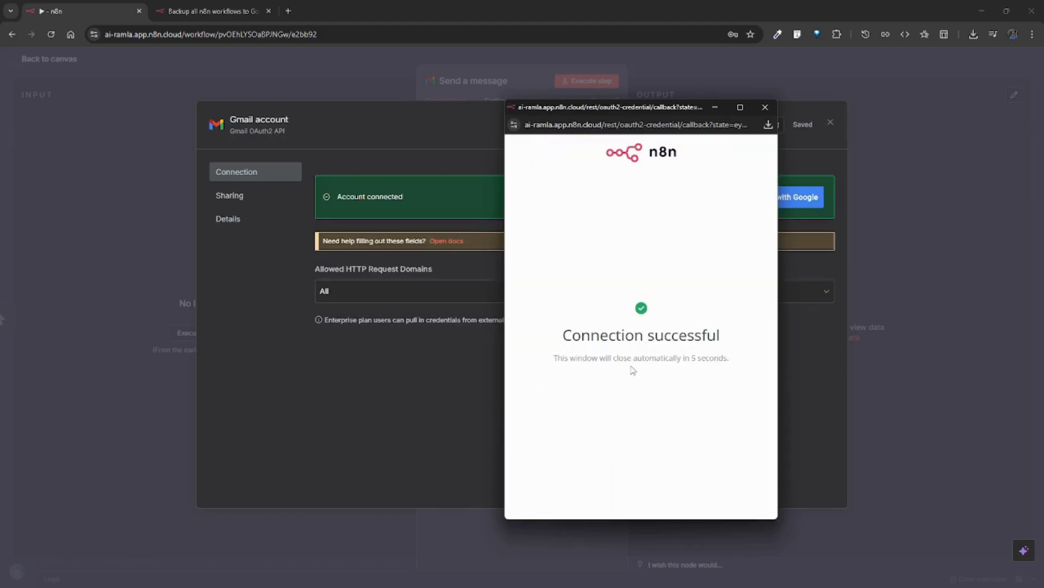
pyautogui.moveTo(564, 330); pyautogui.dragTo(736, 341)
pyautogui.click(739, 341)
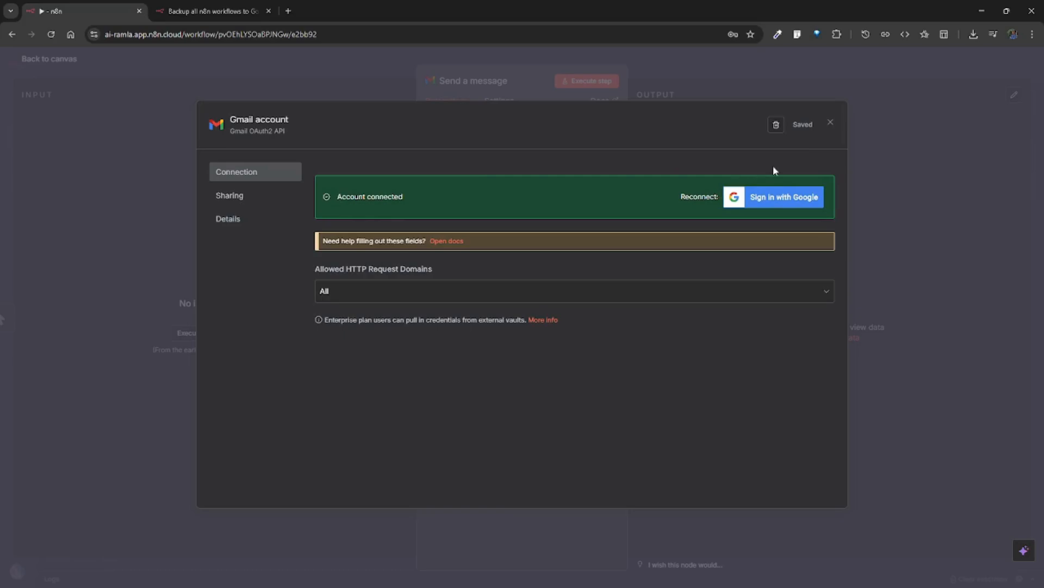
pyautogui.click(830, 123)
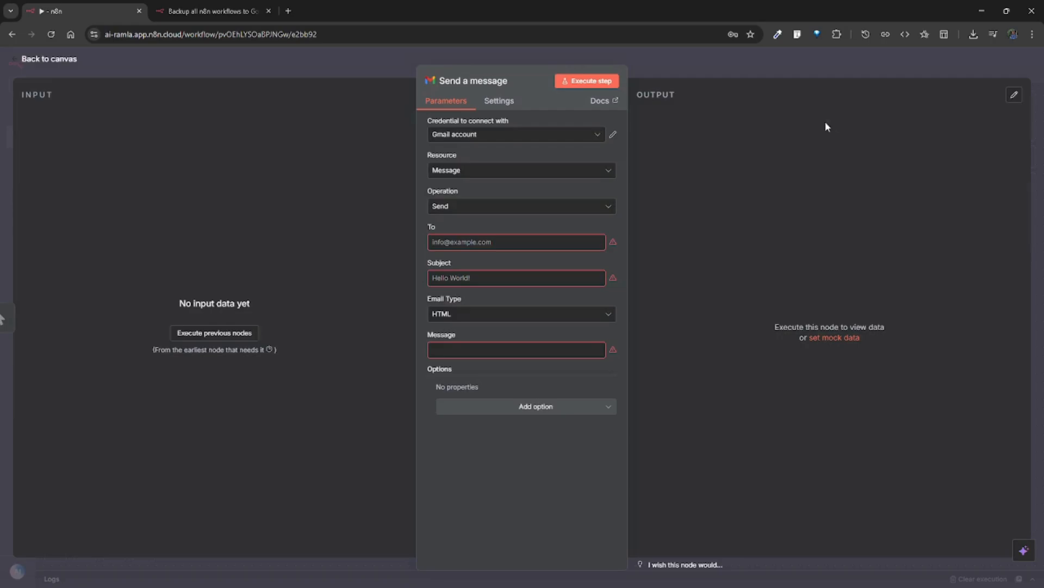
# - Review the Gmail node's resource and operation choices, keeping Message as the resource and Send as the operation
pyautogui.doubleClick(430, 156)
pyautogui.click(458, 173)
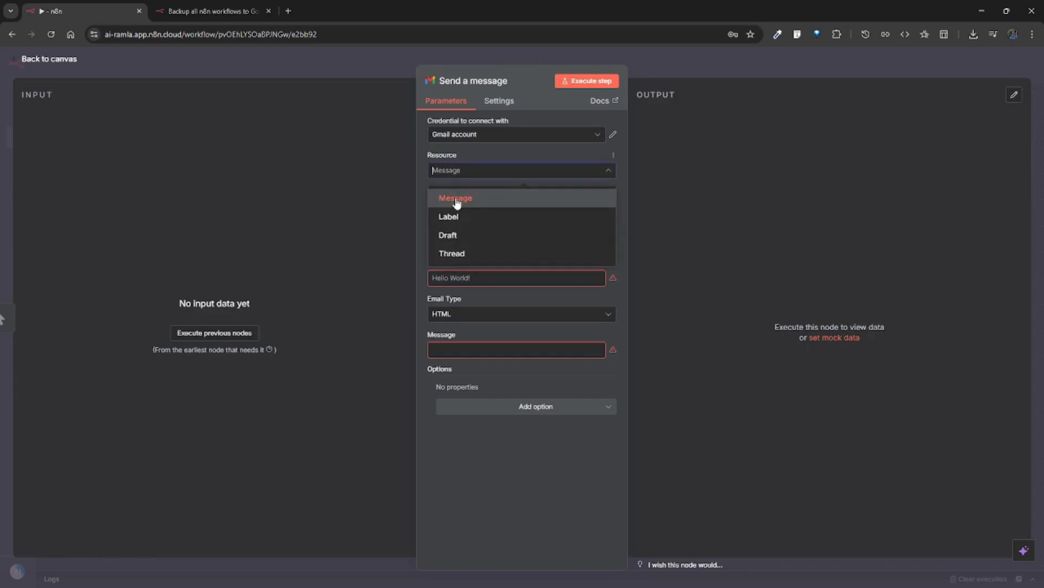
pyautogui.click(457, 203)
pyautogui.click(462, 208)
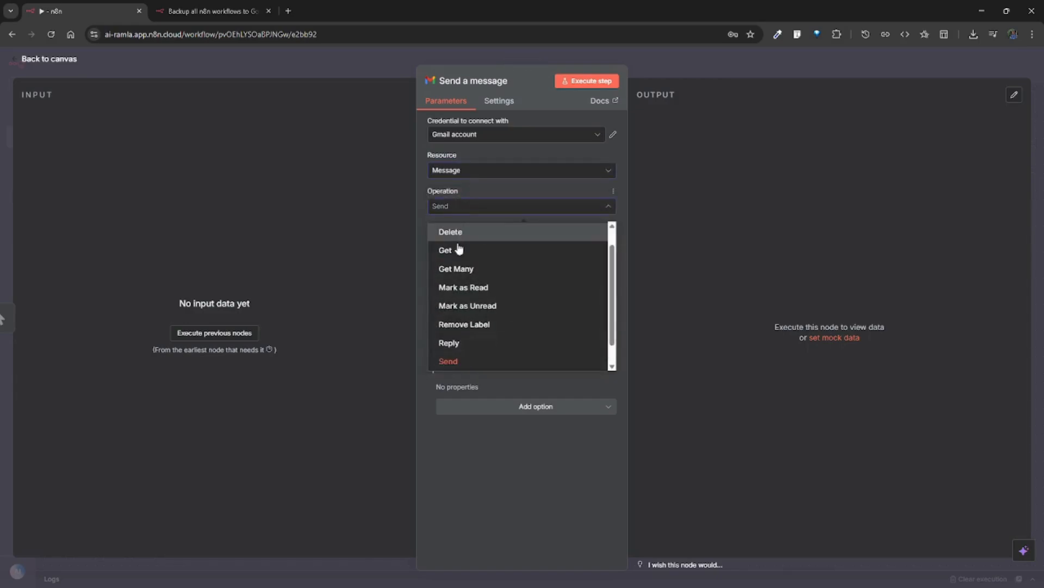
pyautogui.click(460, 361)
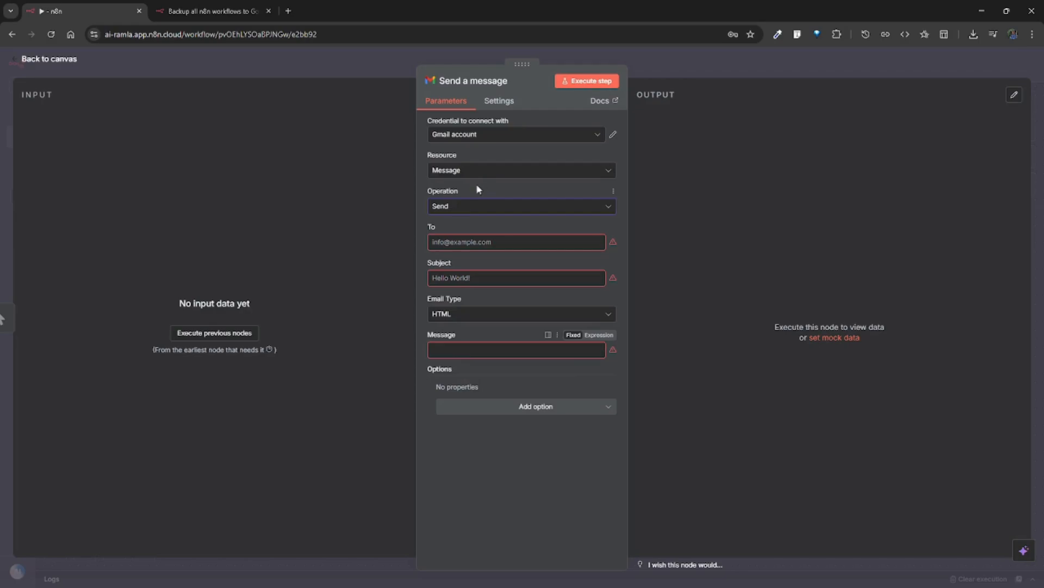
# - Switch to the connected account's Chrome window, open Gmail, read Google's "Security alert" email and return to the inbox
pyautogui.click(465, 243)
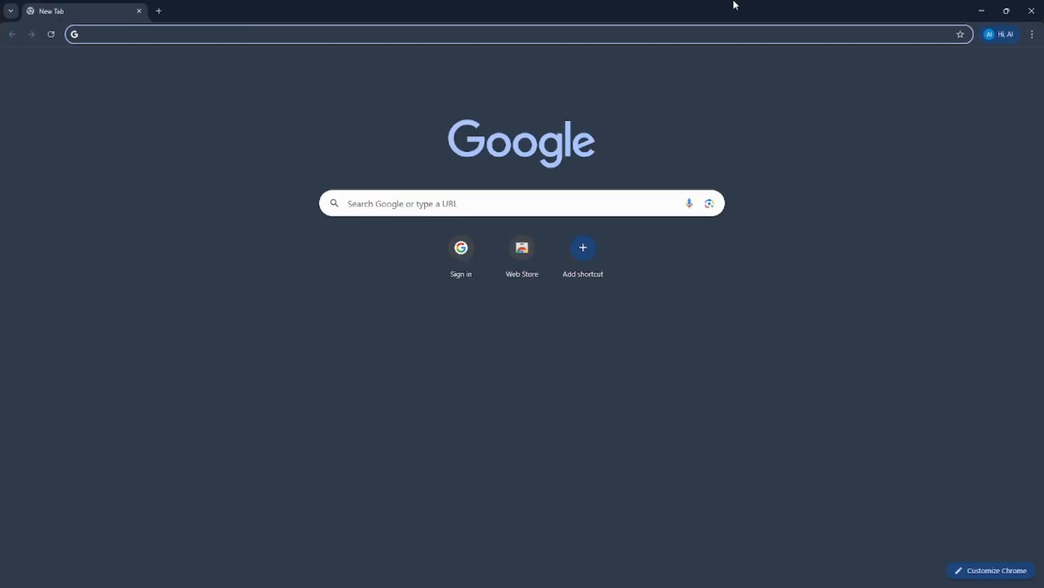
pyautogui.moveTo(734, 3); pyautogui.dragTo(734, 0)
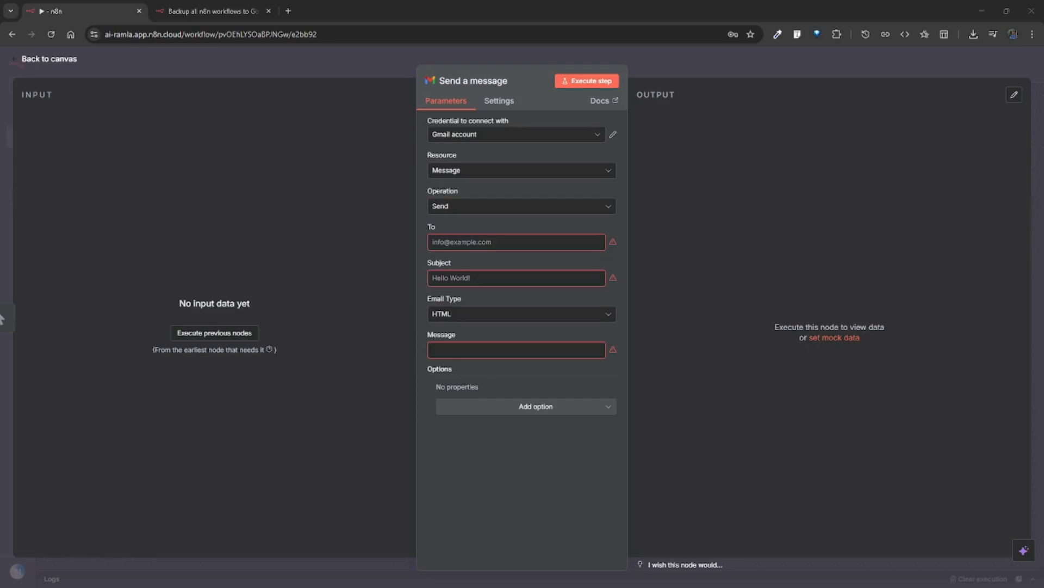
pyautogui.moveTo(1043, 22); pyautogui.dragTo(779, 2)
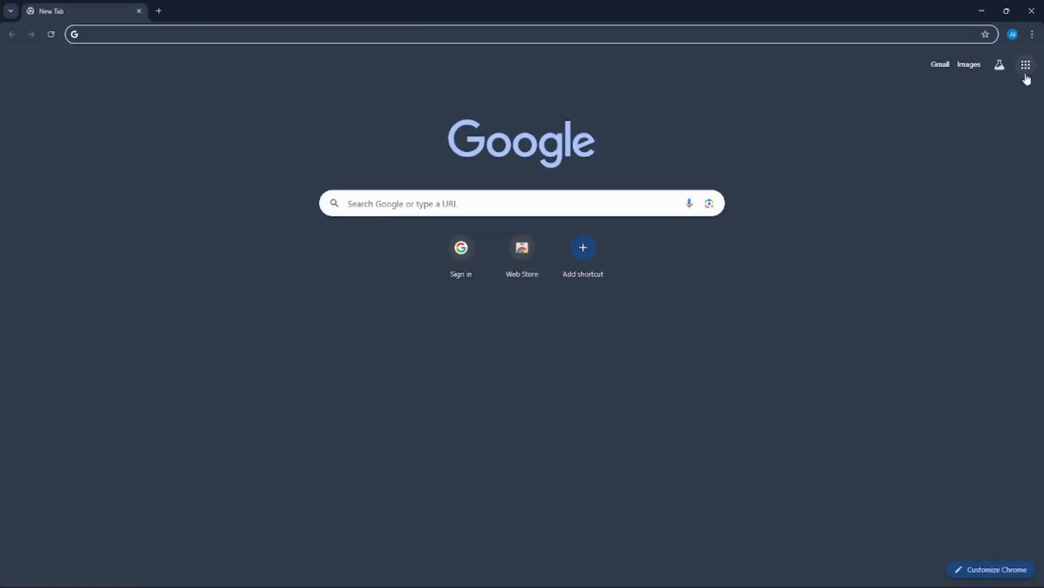
pyautogui.click(1013, 37)
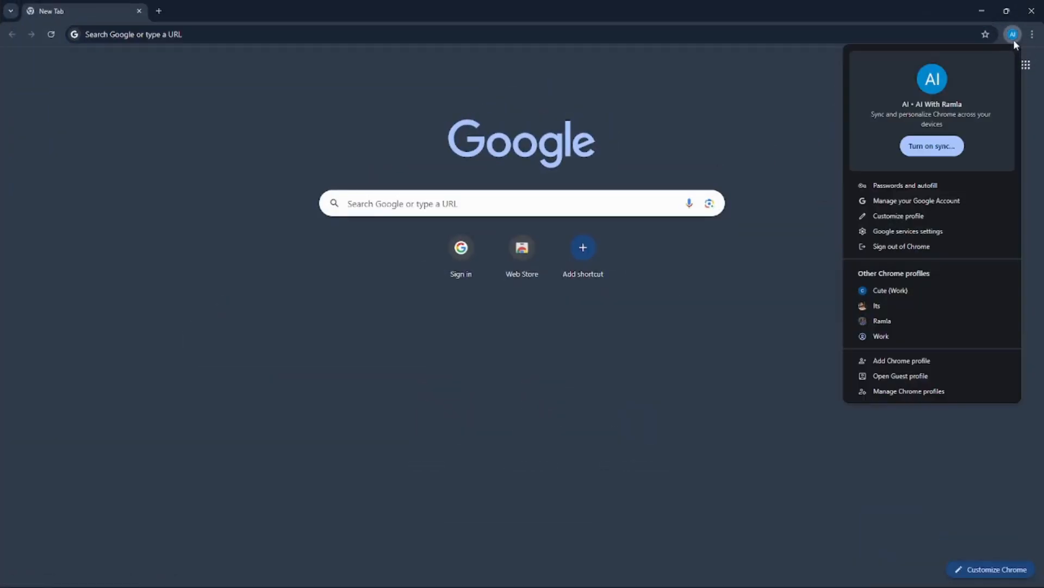
pyautogui.click(781, 161)
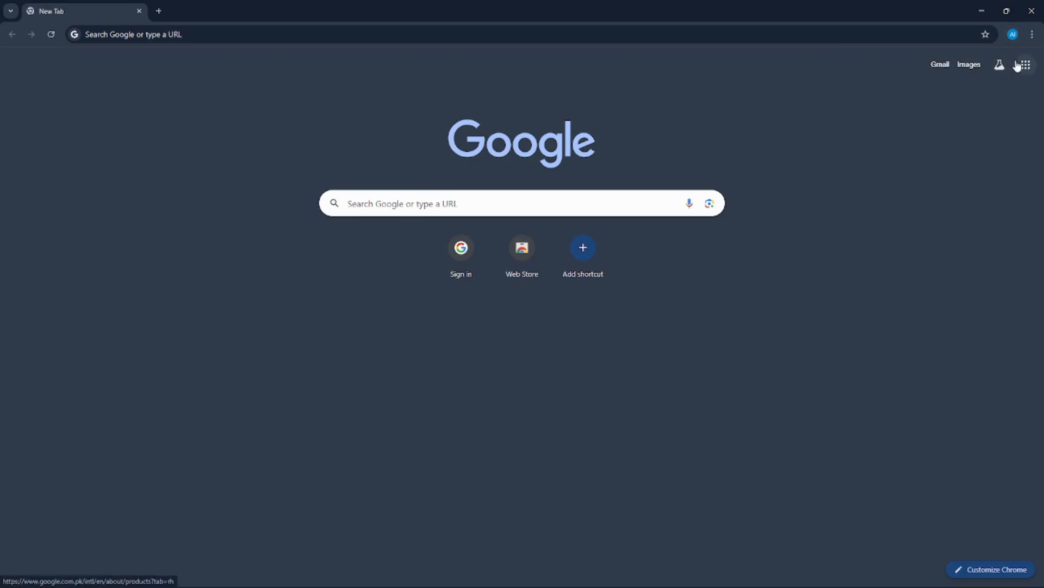
pyautogui.click(1013, 40)
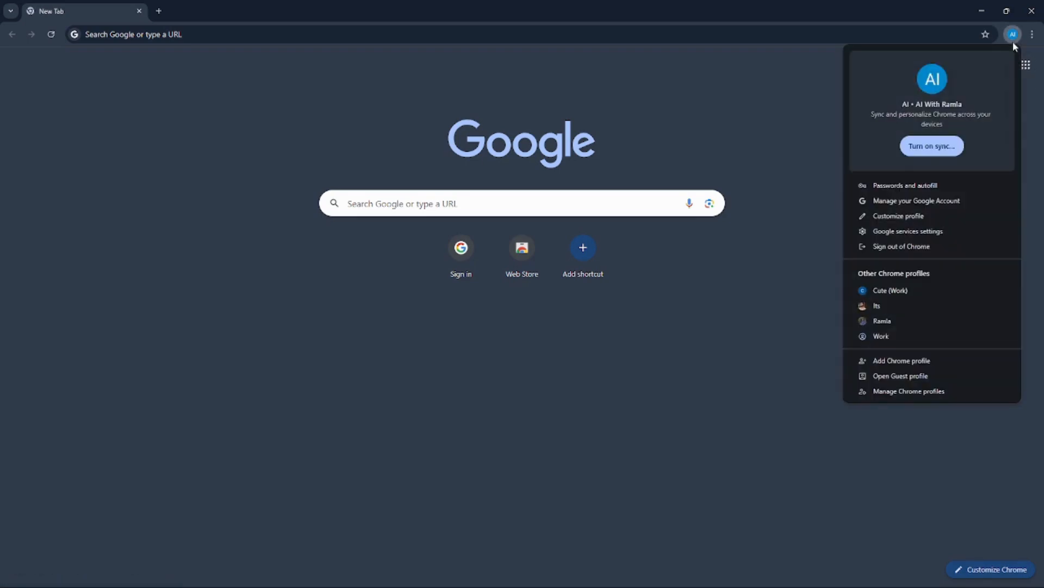
pyautogui.click(801, 161)
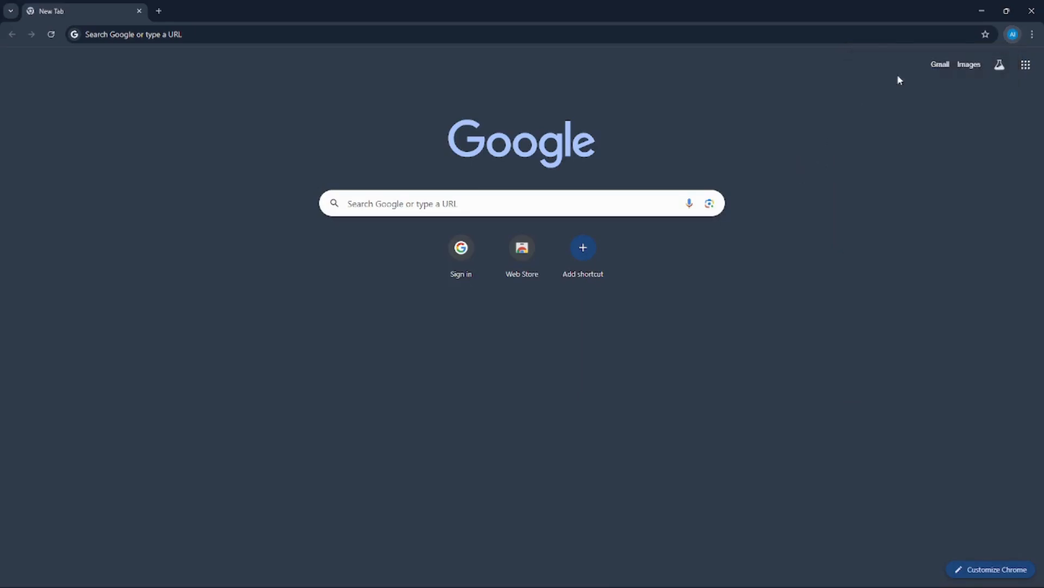
pyautogui.click(939, 67)
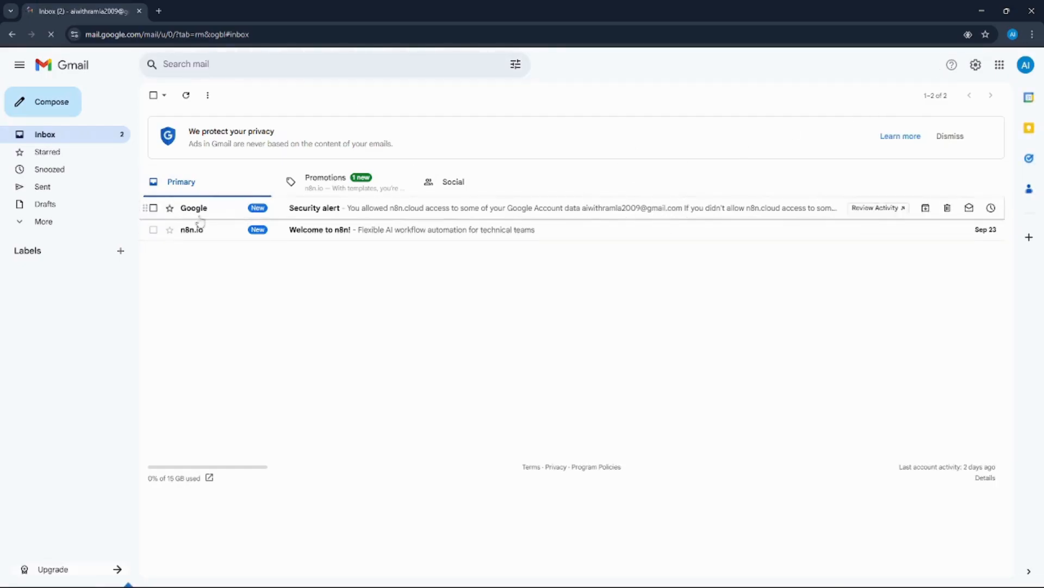
pyautogui.click(498, 212)
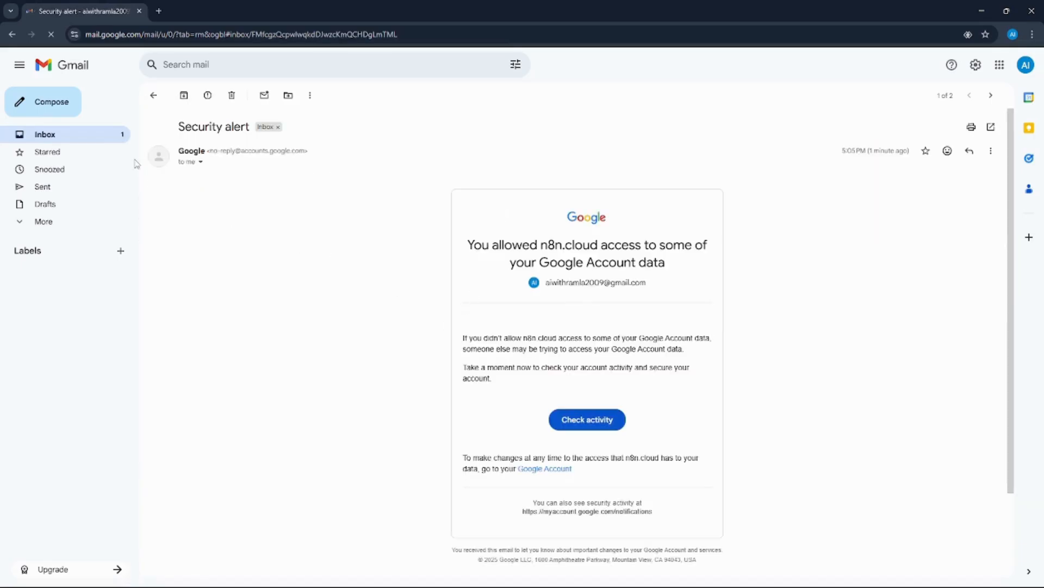
pyautogui.click(154, 107)
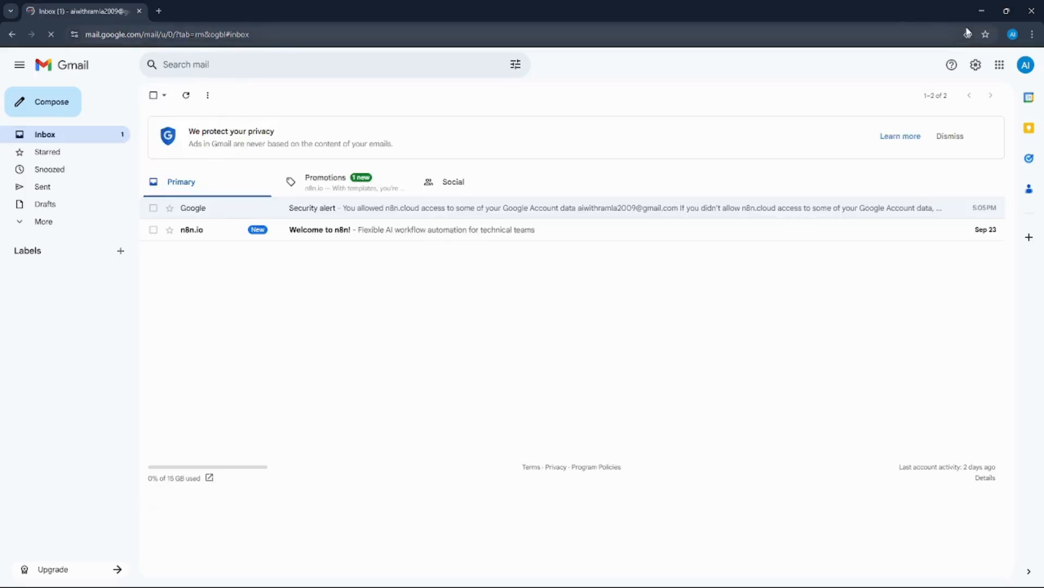
# - Copy the account's email address from Gmail, switch back to n8n and paste it as the Gmail node's To recipient
pyautogui.click(1024, 72)
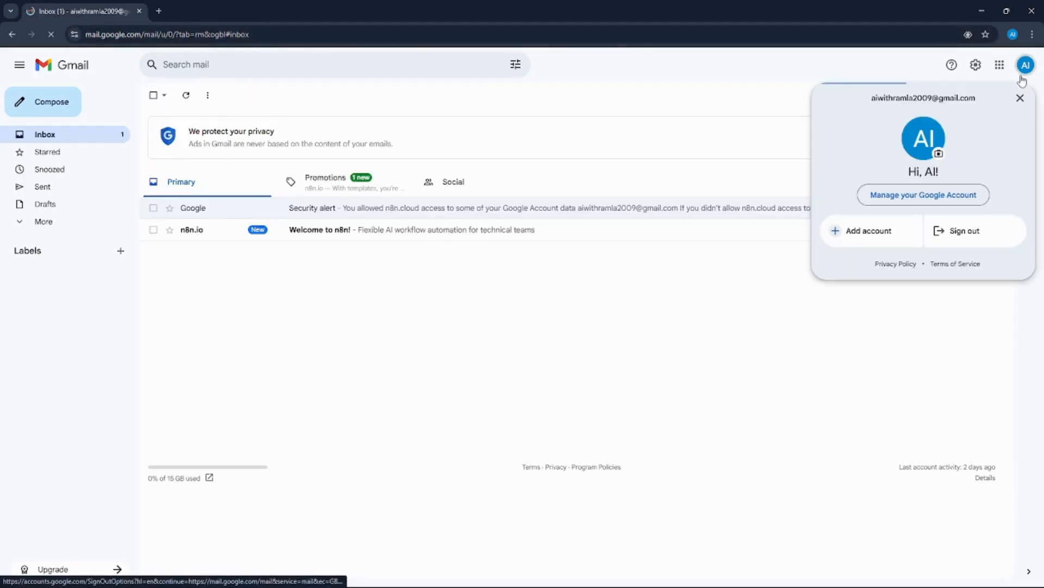
pyautogui.tripleClick(953, 99)
pyautogui.hotkey('ctrl', 'c')
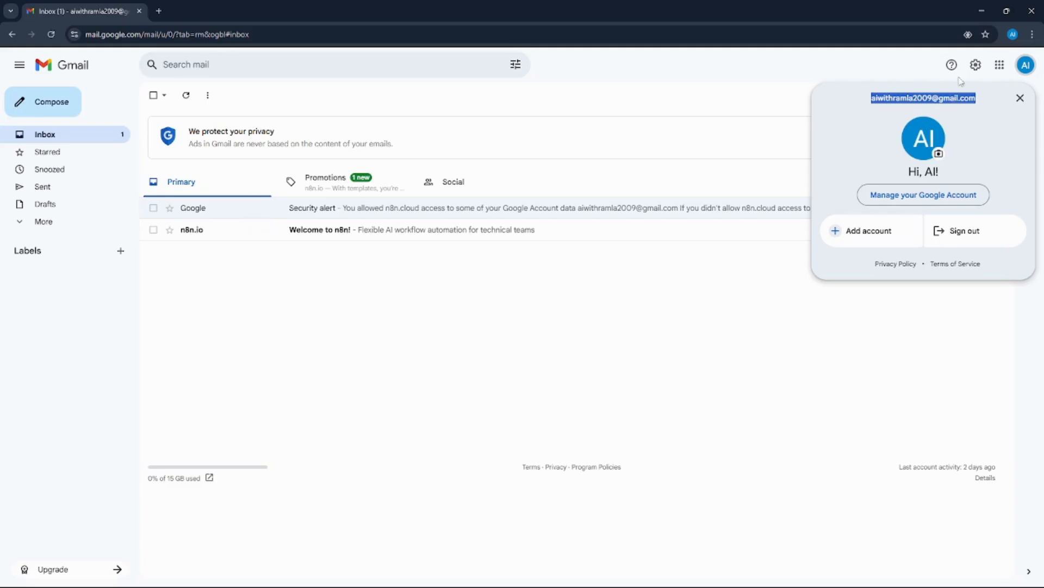
pyautogui.click(987, 8)
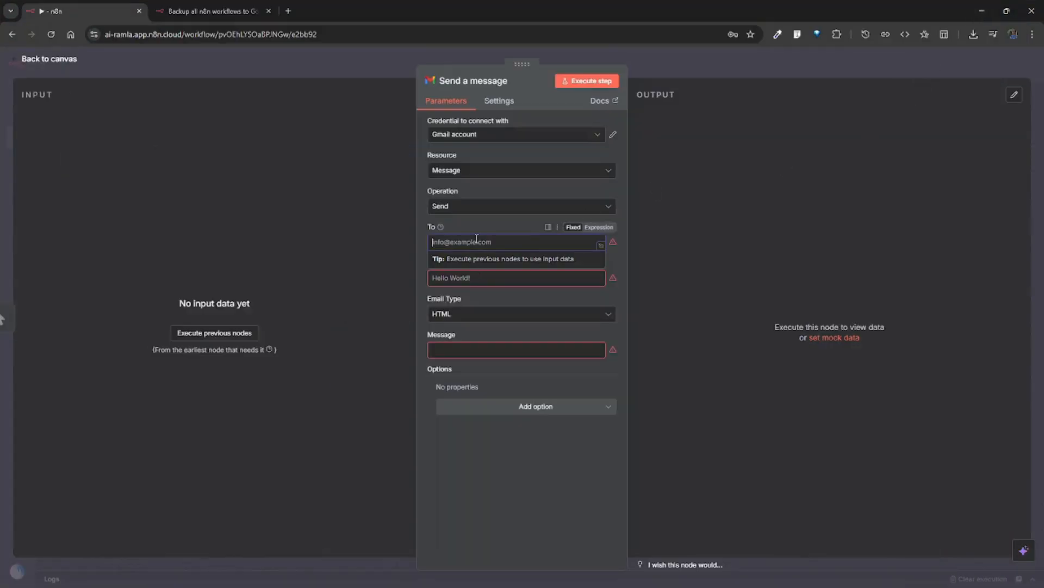
pyautogui.hotkey('ctrl', 'v')
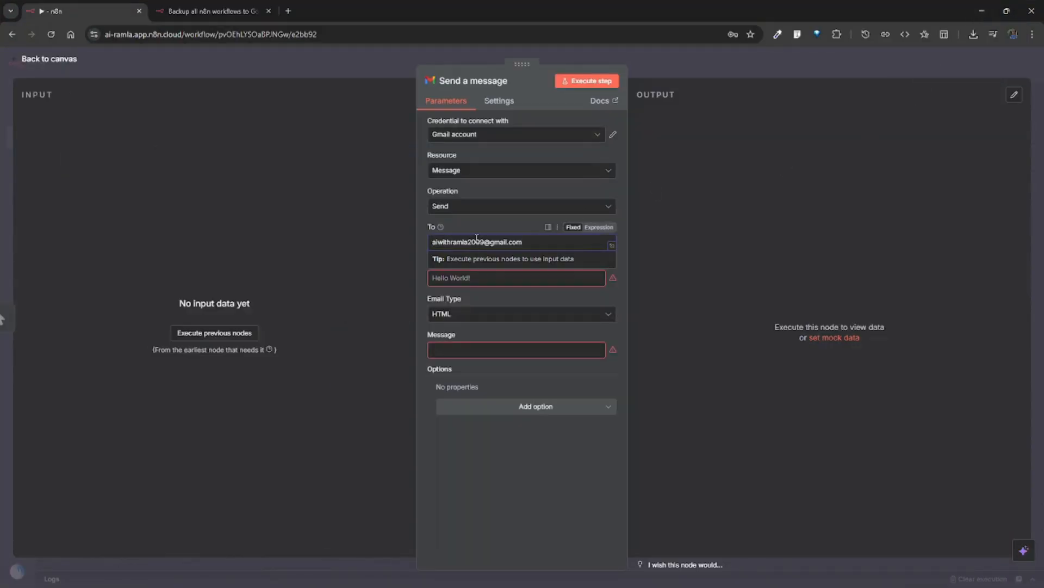
# - Set the email subject to "Sending first message"
pyautogui.click(467, 278)
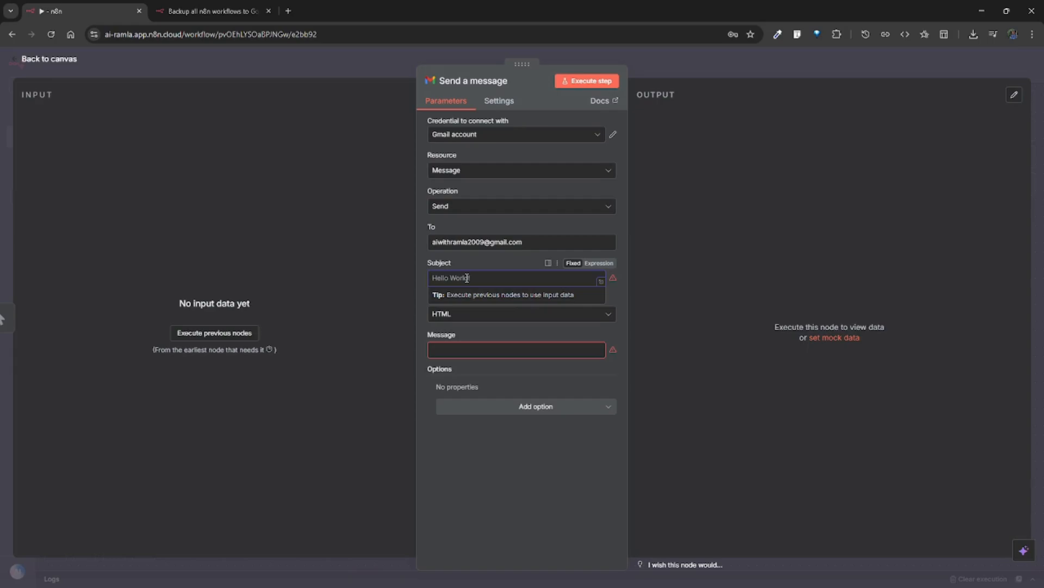
pyautogui.write('Chec')
pyautogui.press('BackSpace')
pyautogui.press('BackSpace')
pyautogui.press('BackSpace')
pyautogui.press('BackSpace')
pyautogui.write('Creat')
pyautogui.write('ing')
pyautogui.press('BackSpace')
pyautogui.press('BackSpace')
pyautogui.press('BackSpace')
pyautogui.press('BackSpace')
pyautogui.press('BackSpace')
pyautogui.press('BackSpace')
pyautogui.press('BackSpace')
pyautogui.write('Sending first')
pyautogui.press('BackSpace')
pyautogui.press('BackSpace')
pyautogui.press('BackSpace')
pyautogui.press('BackSpace')
pyautogui.write('irst mes')
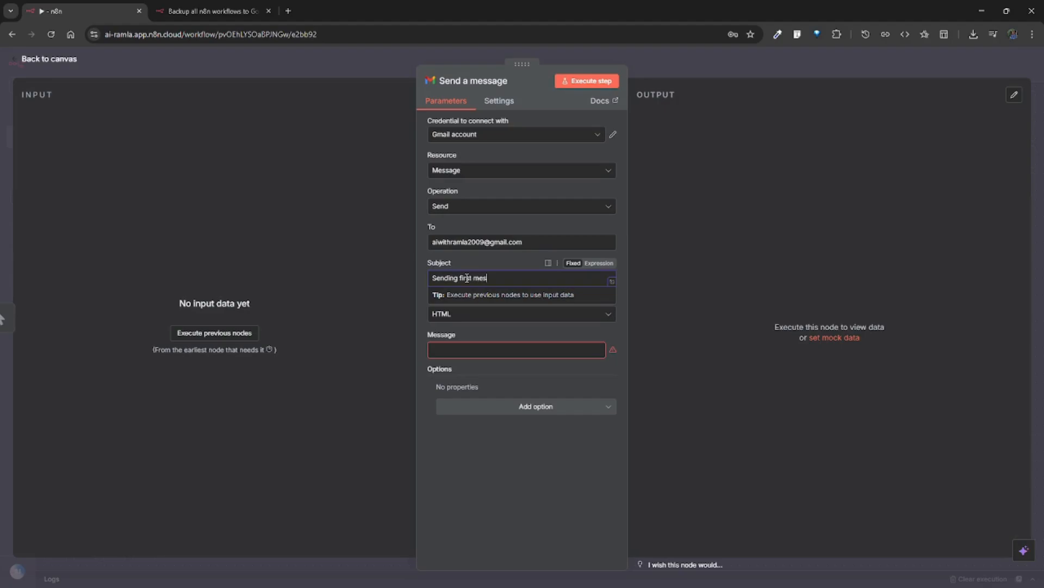
pyautogui.write('sage')
pyautogui.click(419, 321)
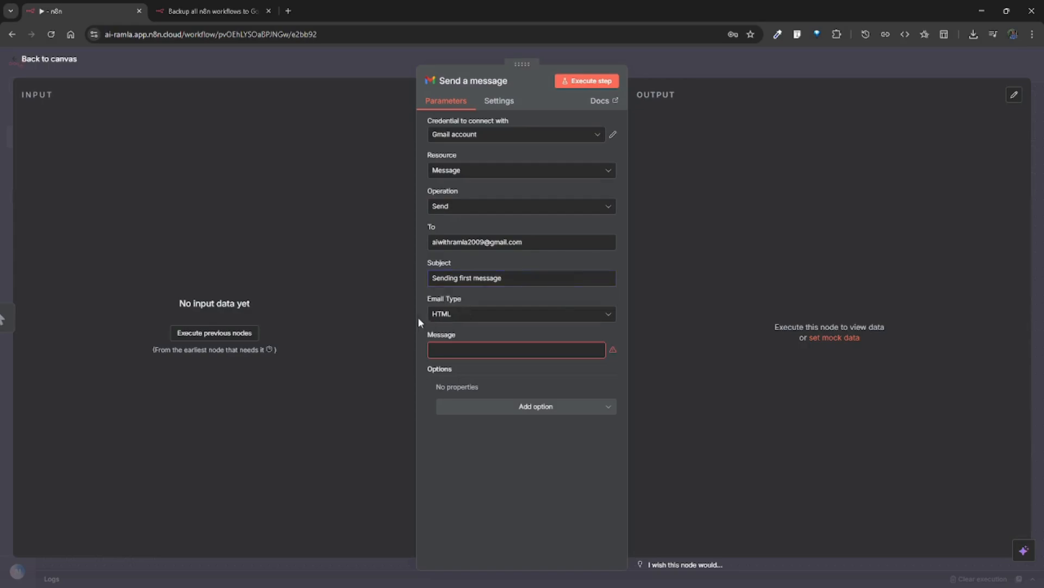
# - Set the email type to Text, write a message greeting the recipient by first name with "How are you?", and return to the canvas
pyautogui.click(442, 315)
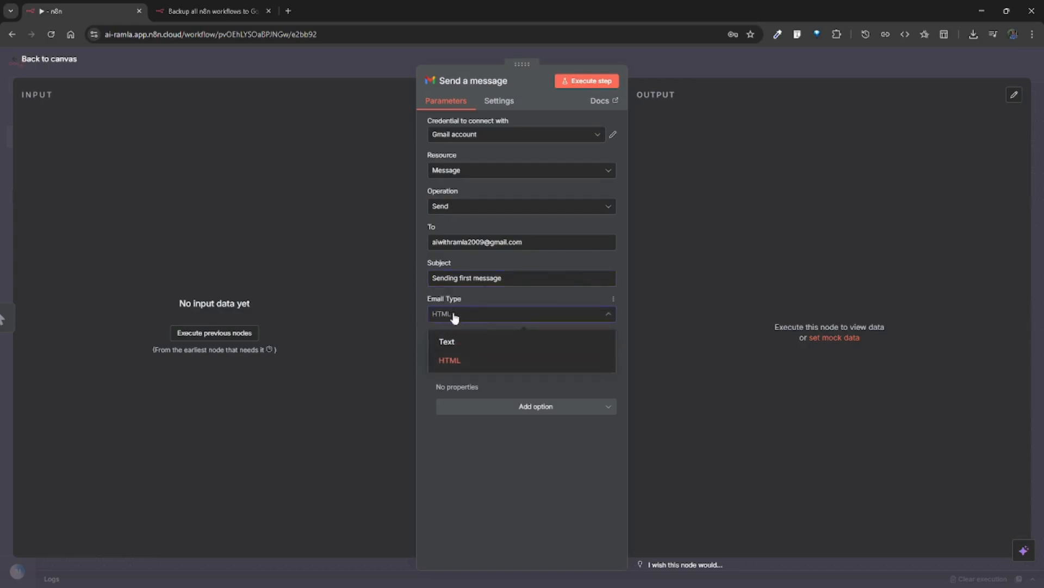
pyautogui.click(447, 341)
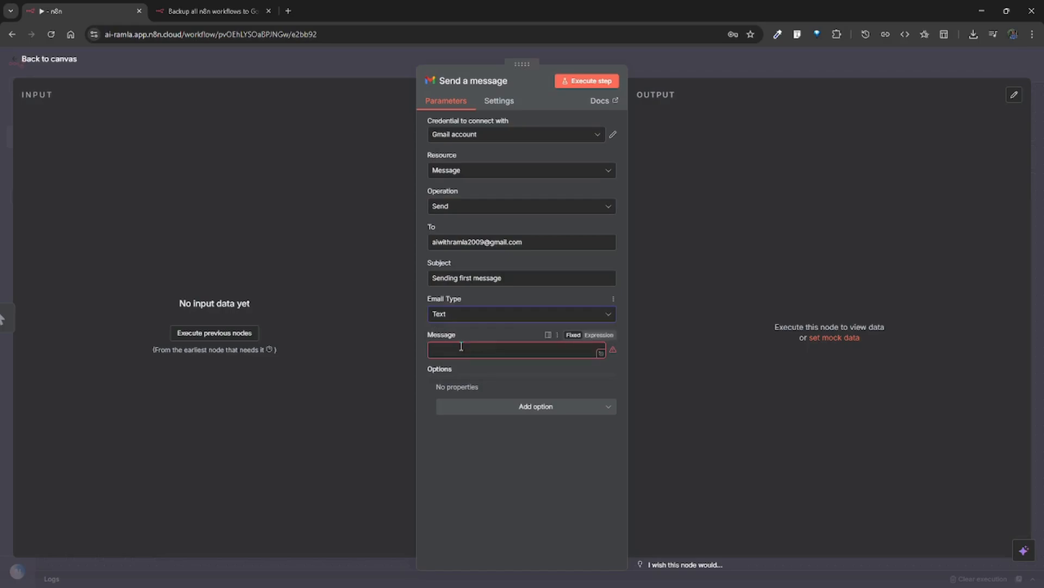
pyautogui.click(453, 356)
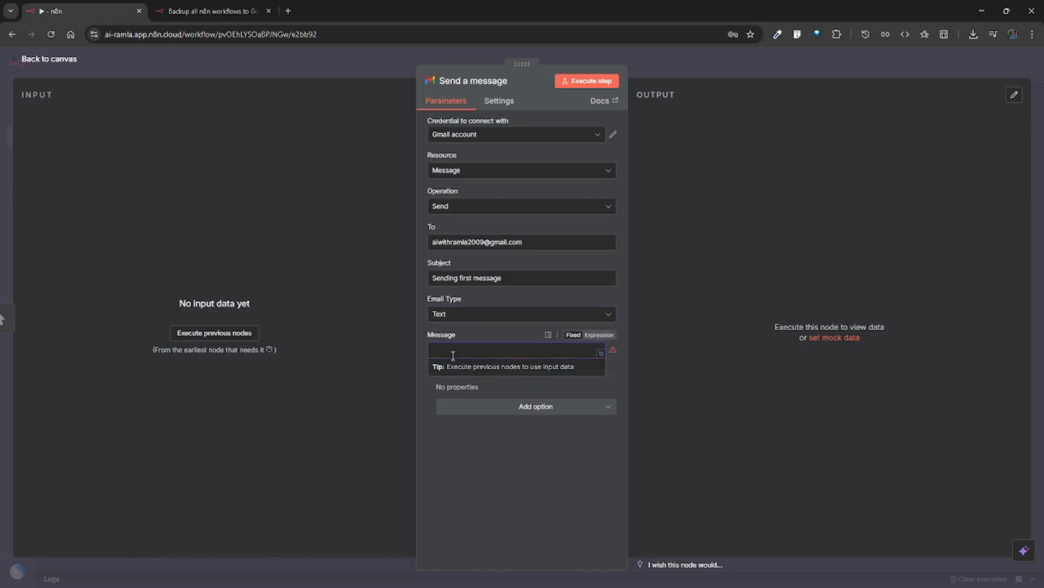
pyautogui.write('H')
pyautogui.press('BackSpace')
pyautogui.write('!')
pyautogui.press('BackSpace')
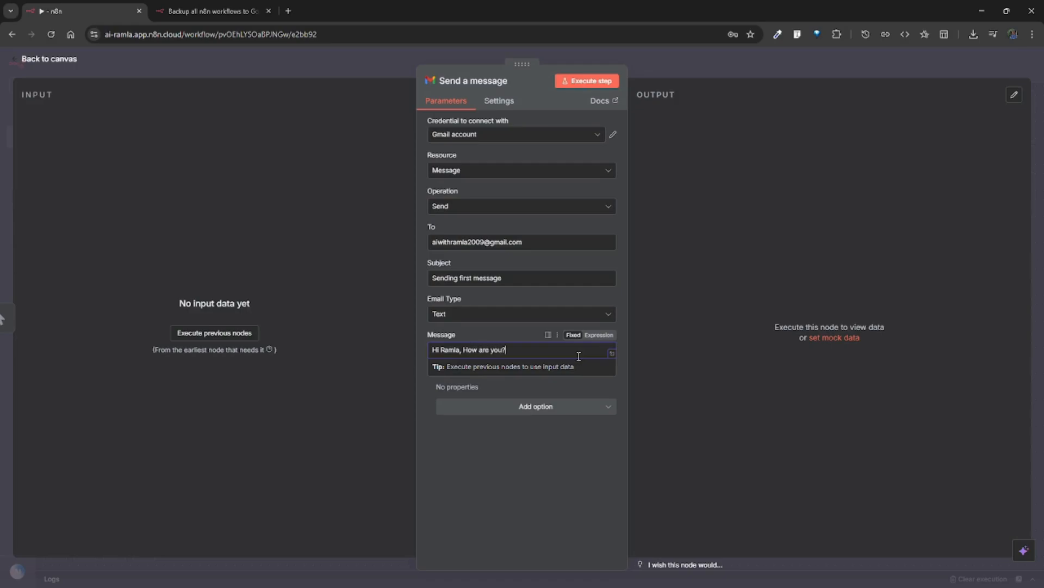
pyautogui.click(502, 417)
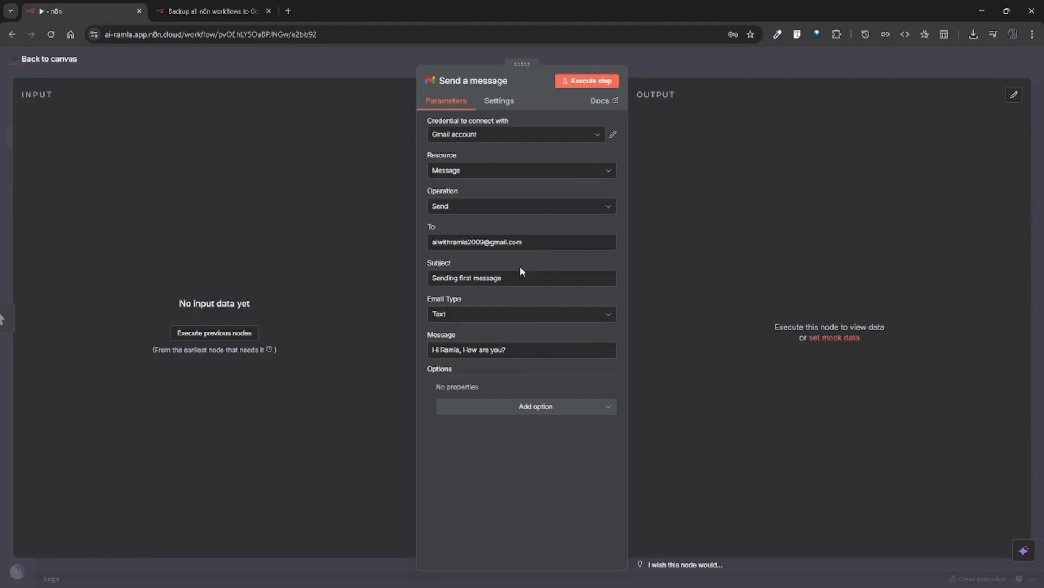
pyautogui.click(652, 71)
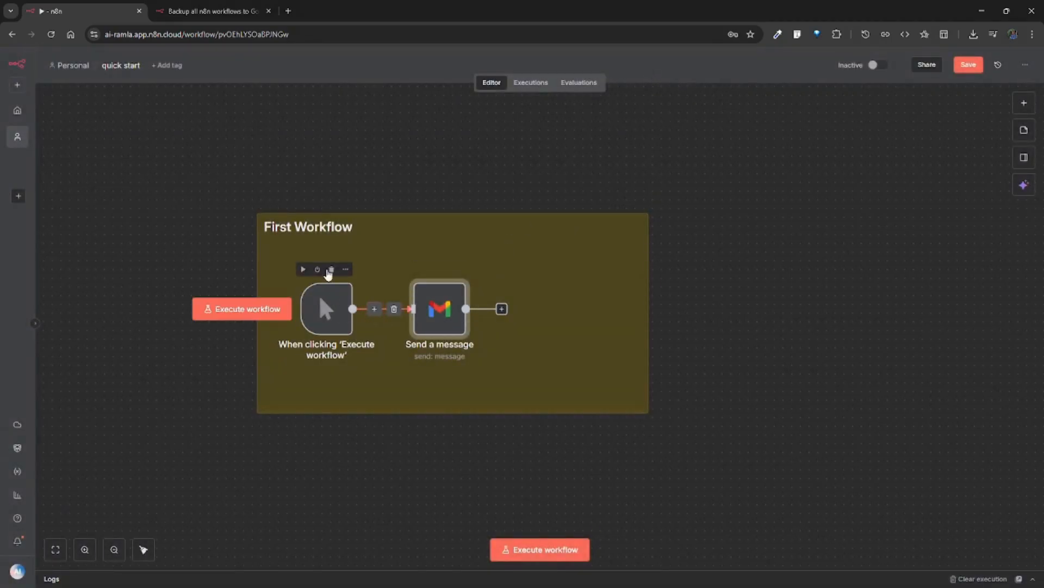
# - Shift the First Workflow sticky note slightly so it frames the nodes, then review the Send a message node's parameters and return to the canvas
pyautogui.moveTo(288, 266); pyautogui.dragTo(281, 260)
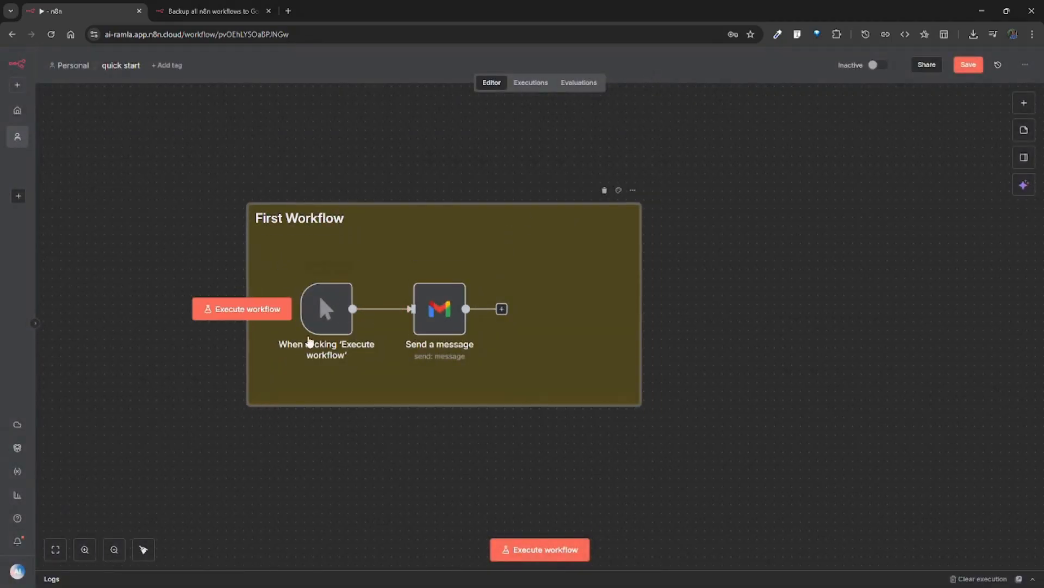
pyautogui.click(345, 464)
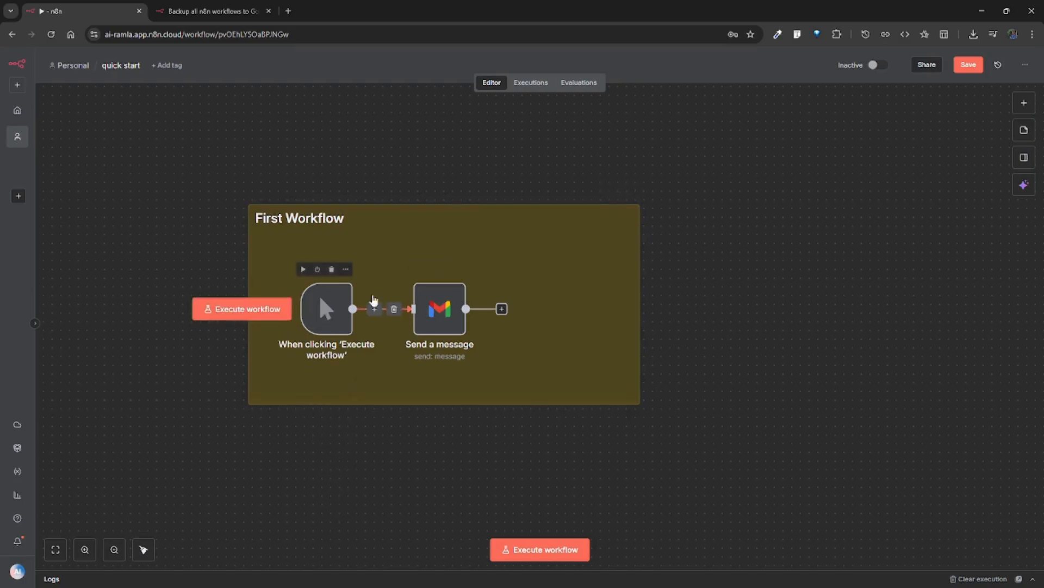
pyautogui.doubleClick(432, 315)
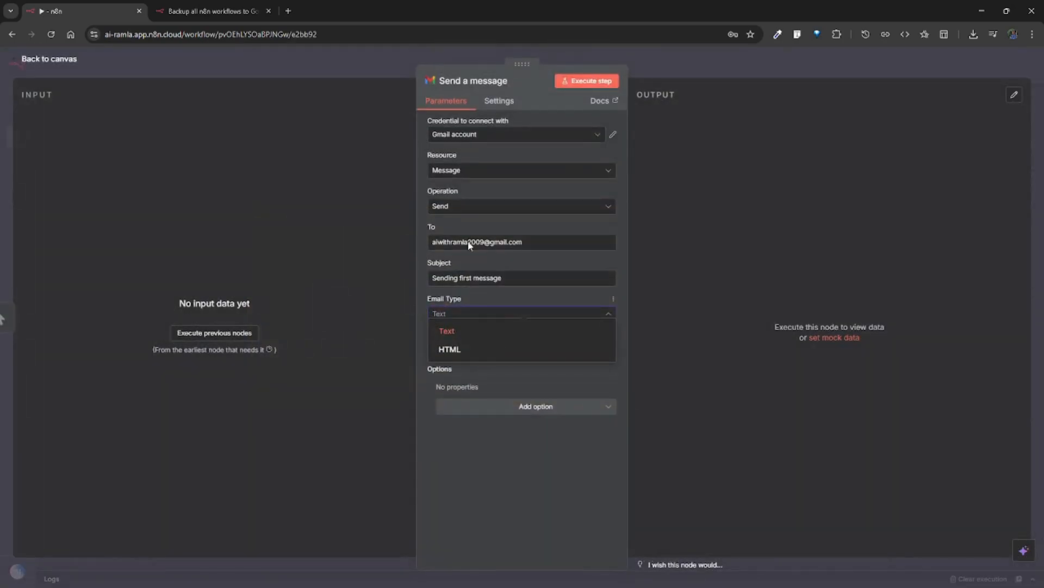
pyautogui.click(758, 386)
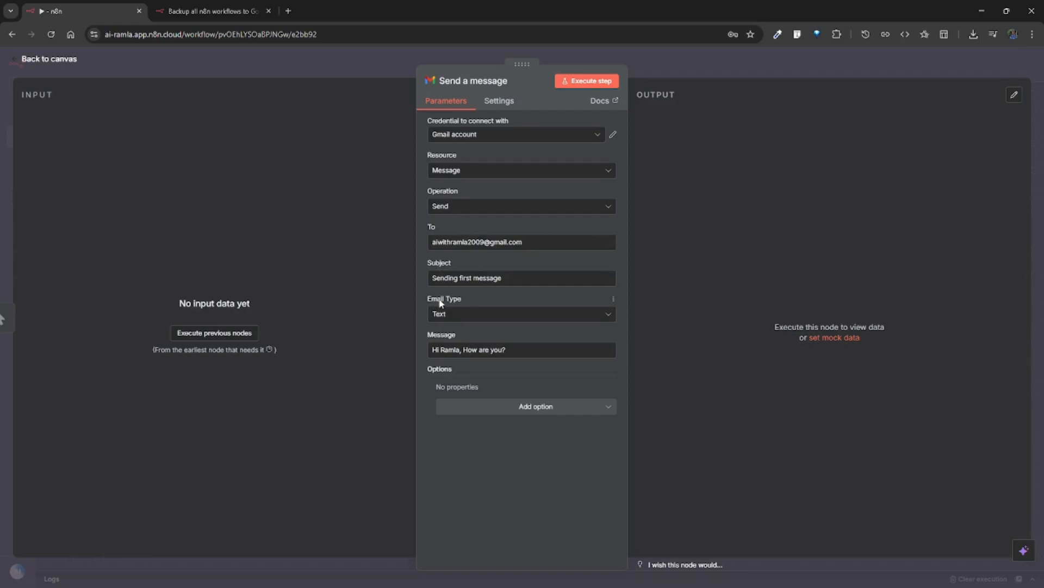
pyautogui.click(784, 60)
# - Execute the workflow from its manual trigger and open the Send a message node to inspect its output
pyautogui.moveTo(319, 295)
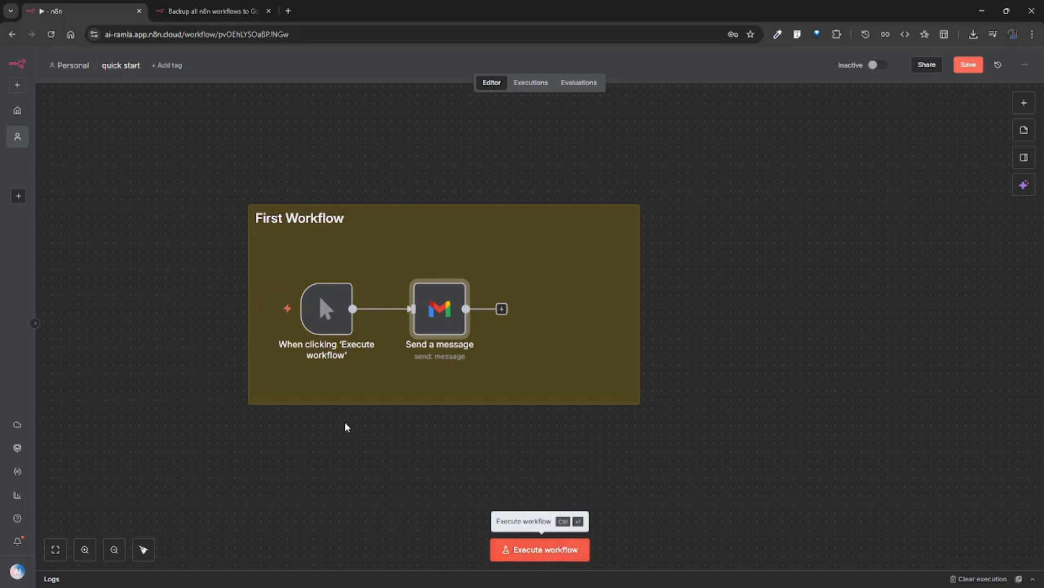
pyautogui.click(249, 309)
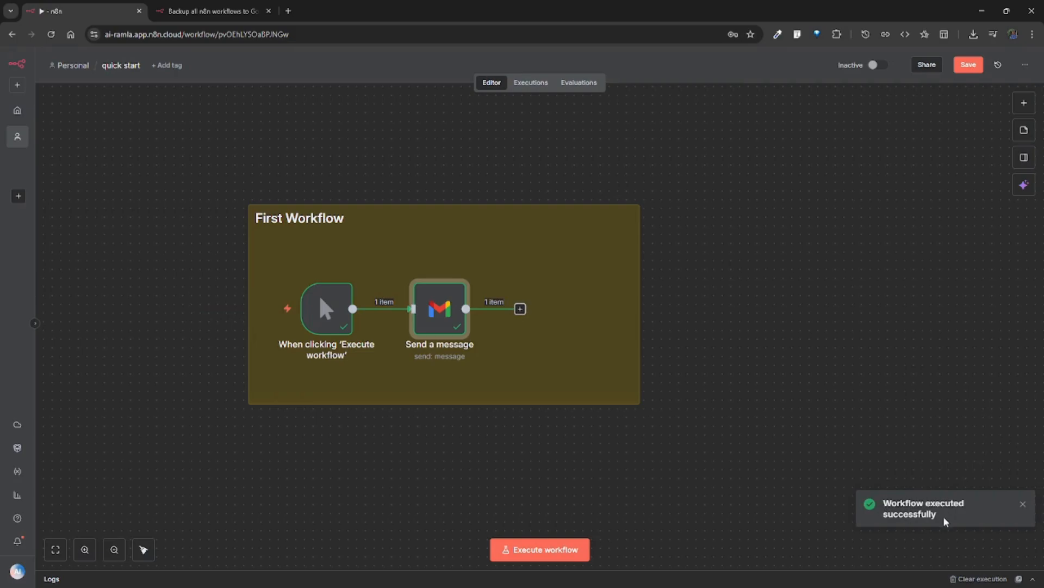
pyautogui.doubleClick(457, 308)
pyautogui.click(450, 313)
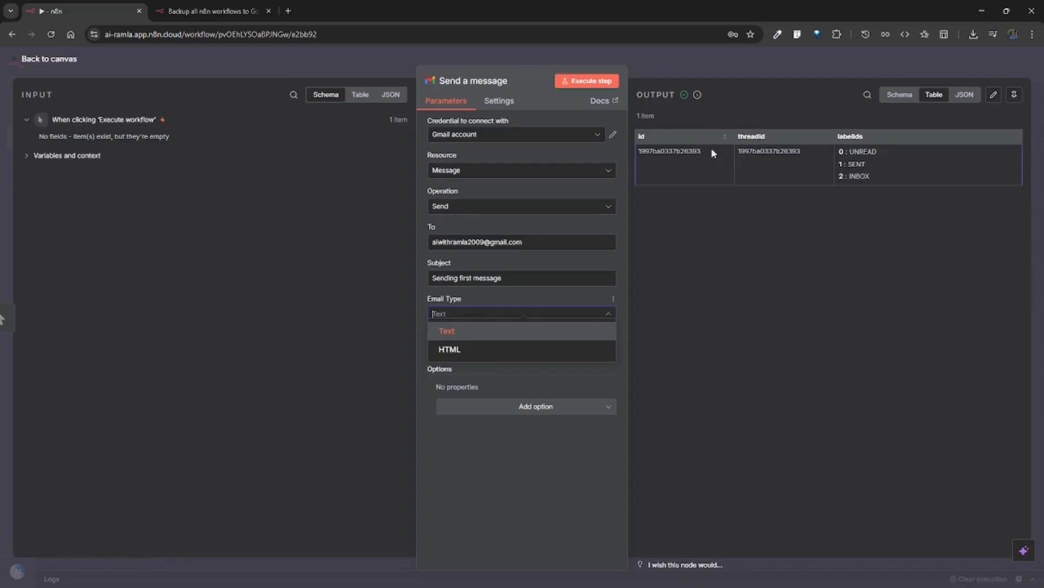
pyautogui.click(718, 237)
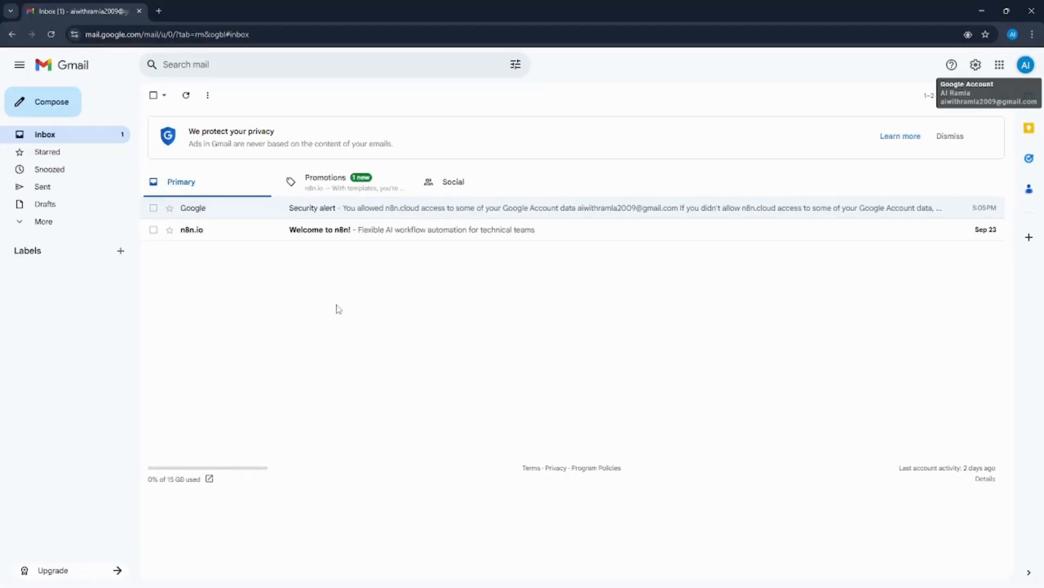
# - In Gmail, refresh the inbox, read the "Sending first message" email's subject, body and n8n attribution line, and switch back to n8n
pyautogui.click(188, 99)
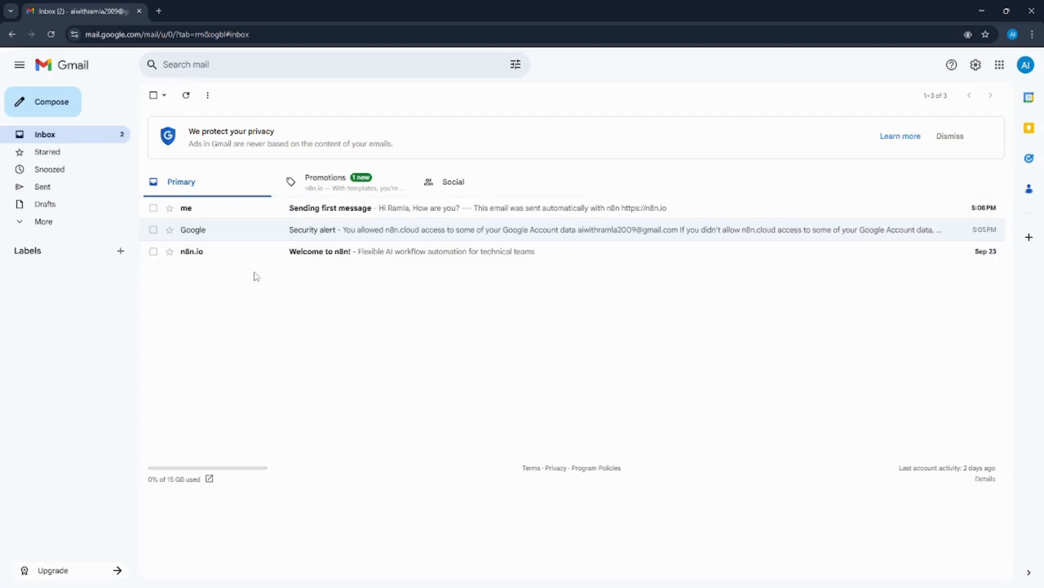
pyautogui.click(341, 215)
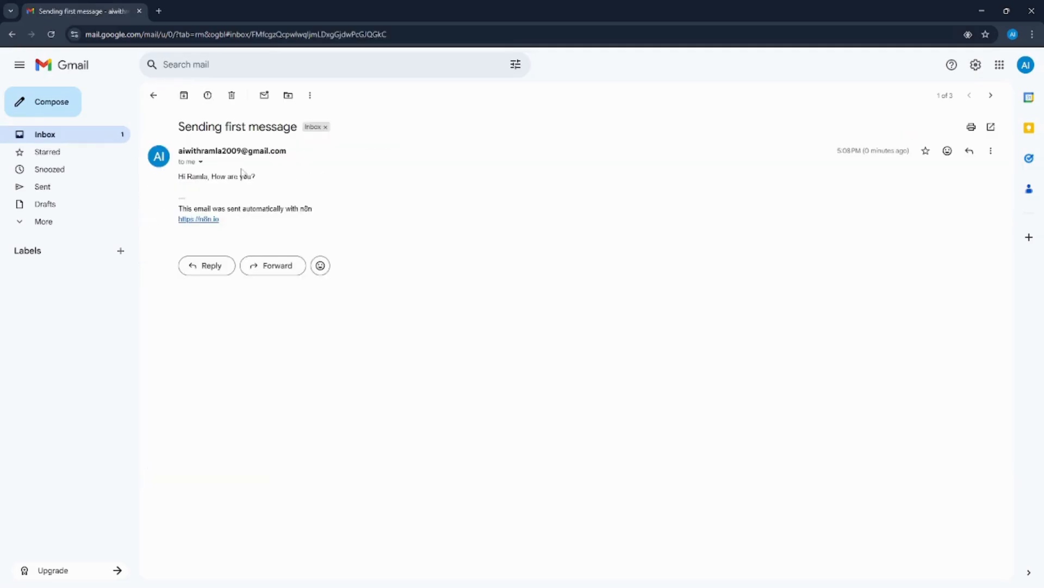
pyautogui.moveTo(178, 179); pyautogui.dragTo(226, 187)
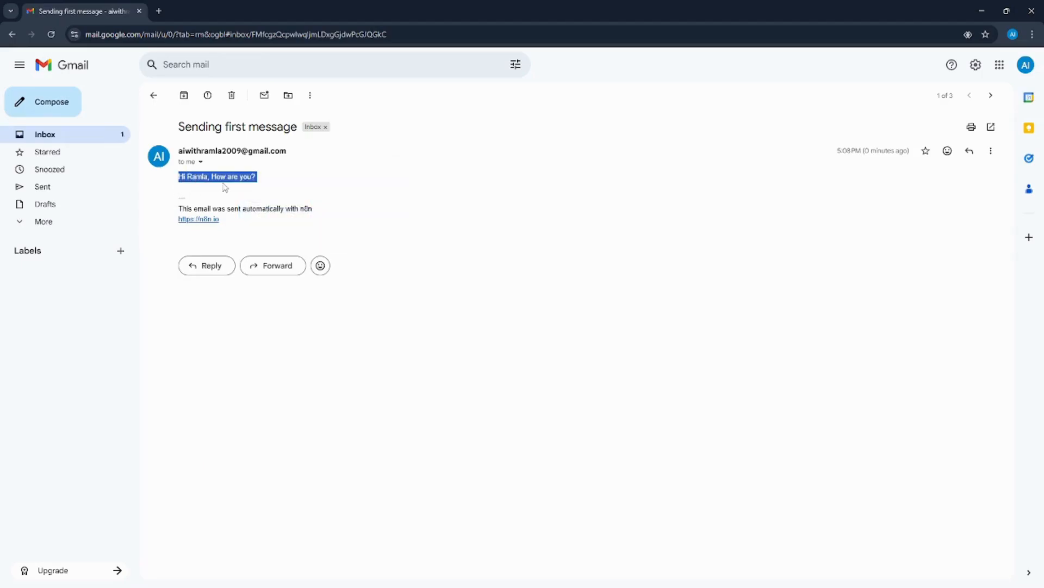
pyautogui.click(193, 158)
pyautogui.moveTo(179, 126); pyautogui.dragTo(299, 124)
pyautogui.click(331, 196)
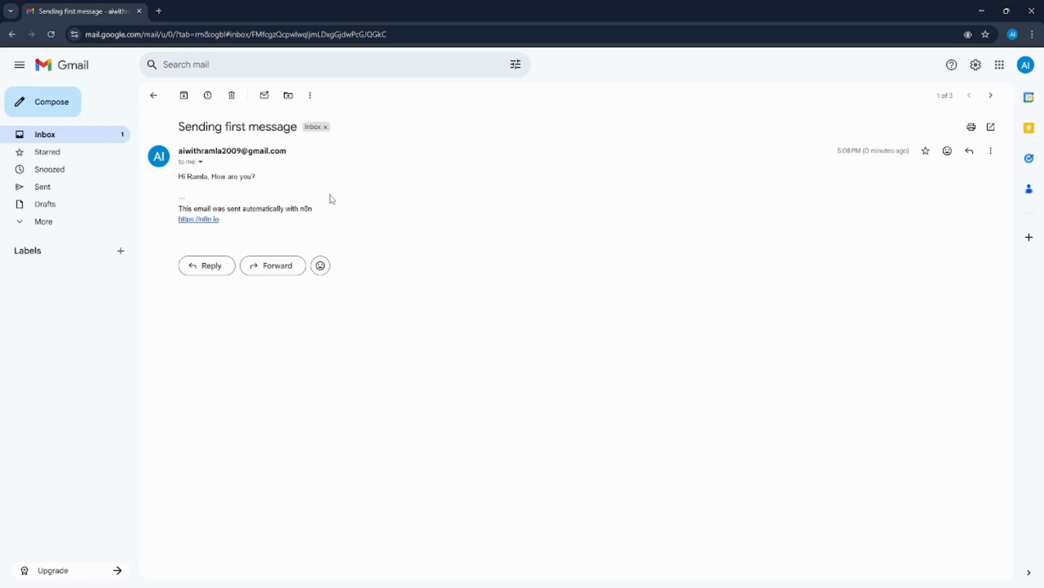
pyautogui.moveTo(230, 232); pyautogui.dragTo(170, 215)
pyautogui.click(172, 236)
pyautogui.moveTo(180, 206); pyautogui.dragTo(312, 211)
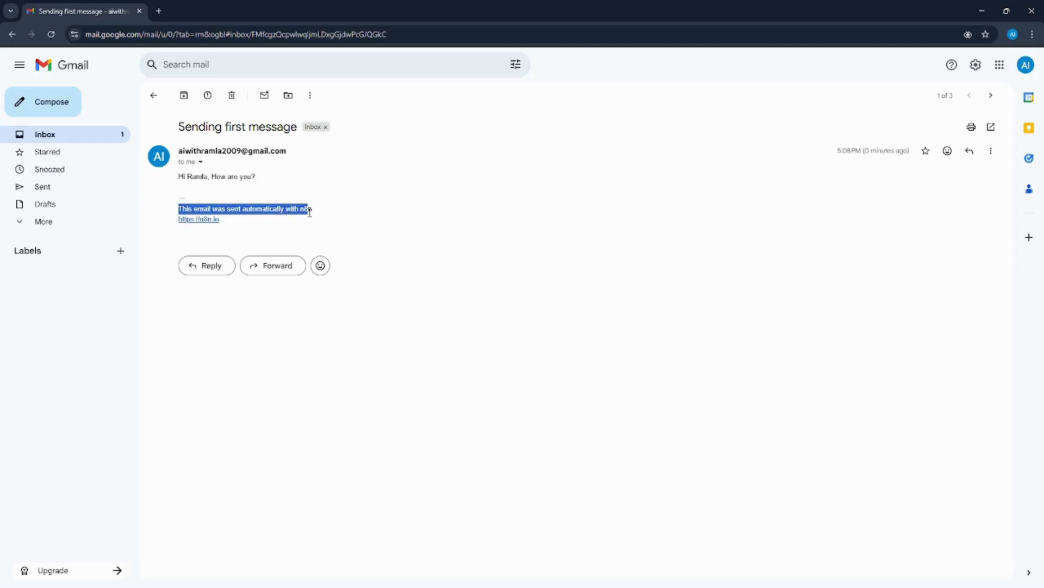
pyautogui.click(241, 228)
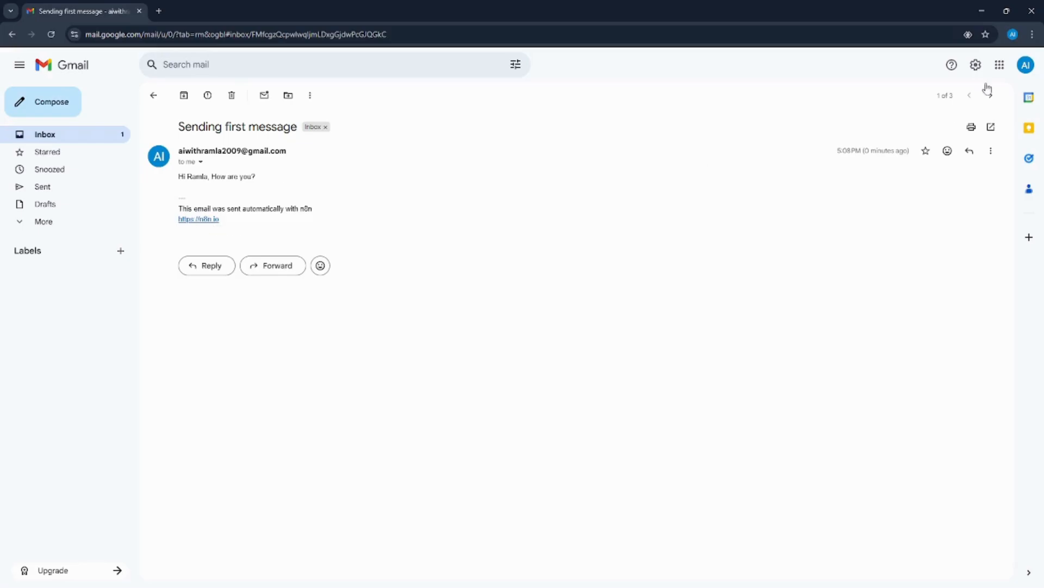
pyautogui.click(987, 5)
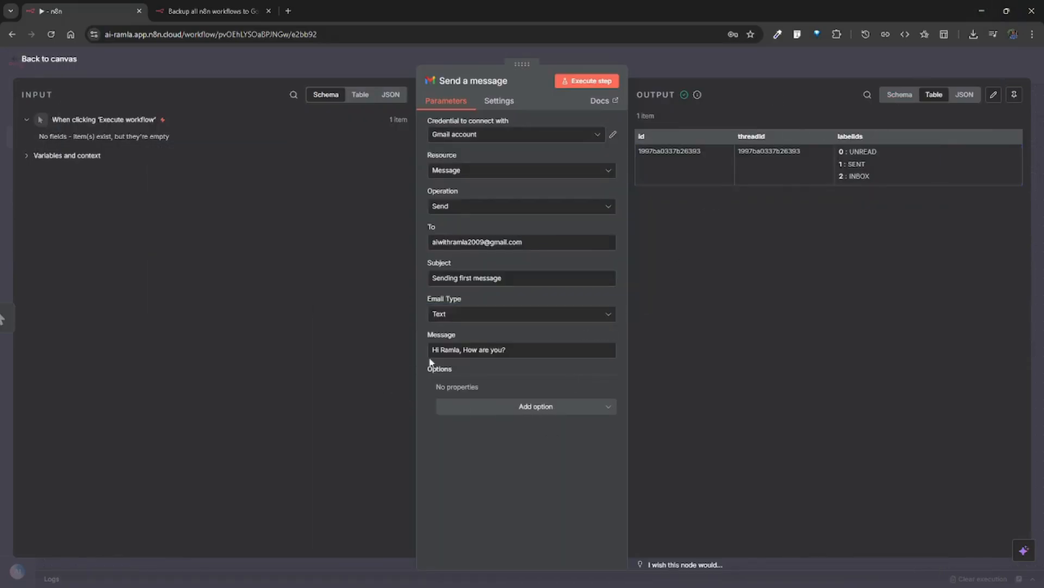
# - Add the Append n8n Attribution option to the Gmail node, turn it off, and execute the node to resend the email
pyautogui.click(544, 407)
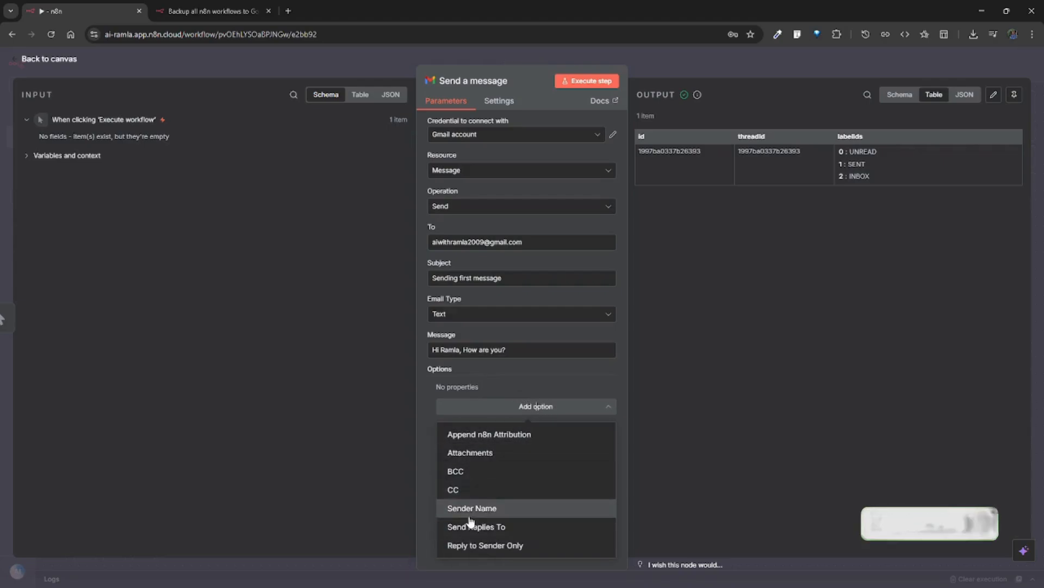
pyautogui.click(526, 437)
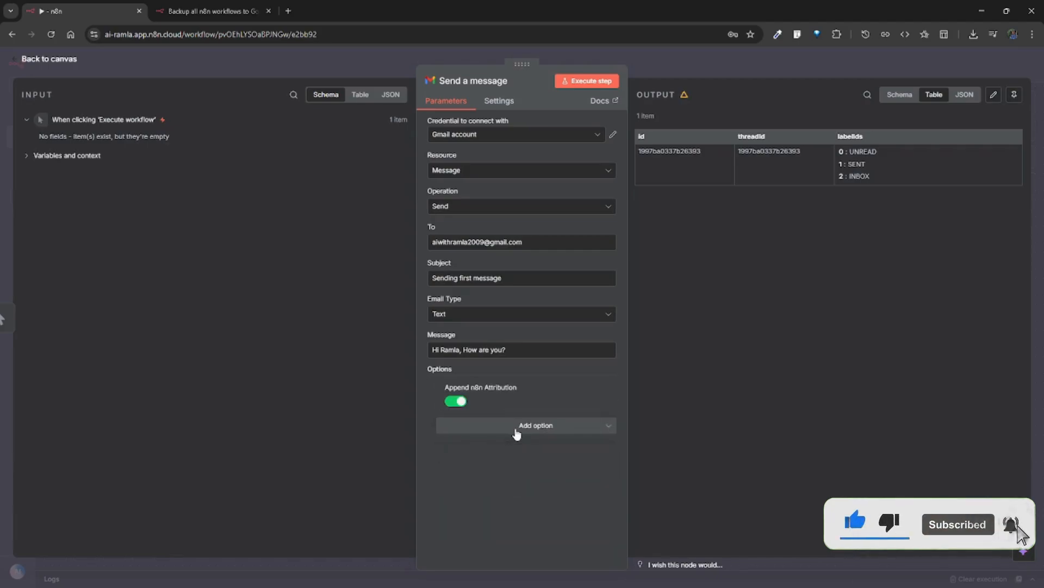
pyautogui.click(460, 406)
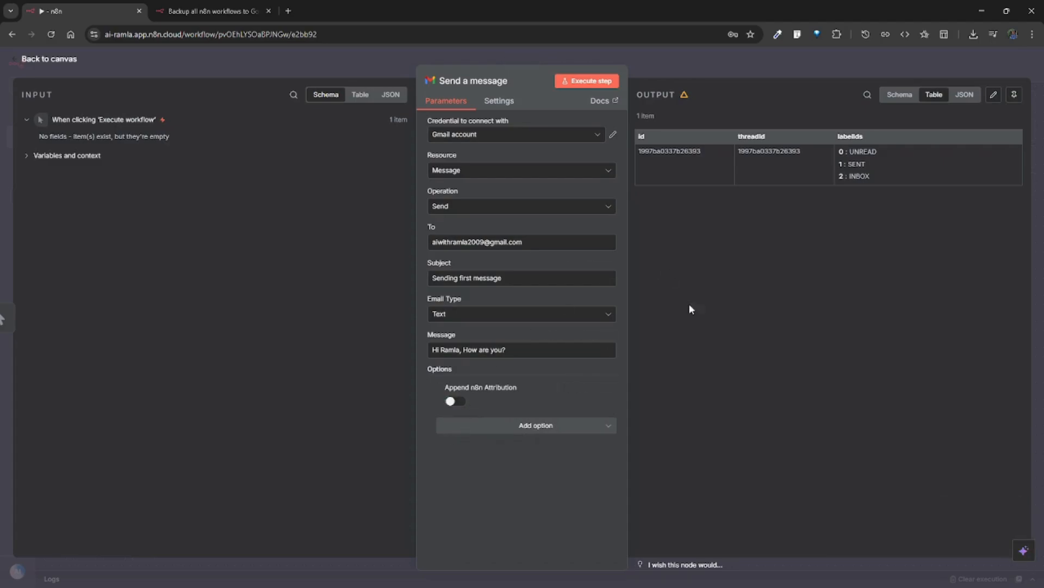
pyautogui.click(596, 81)
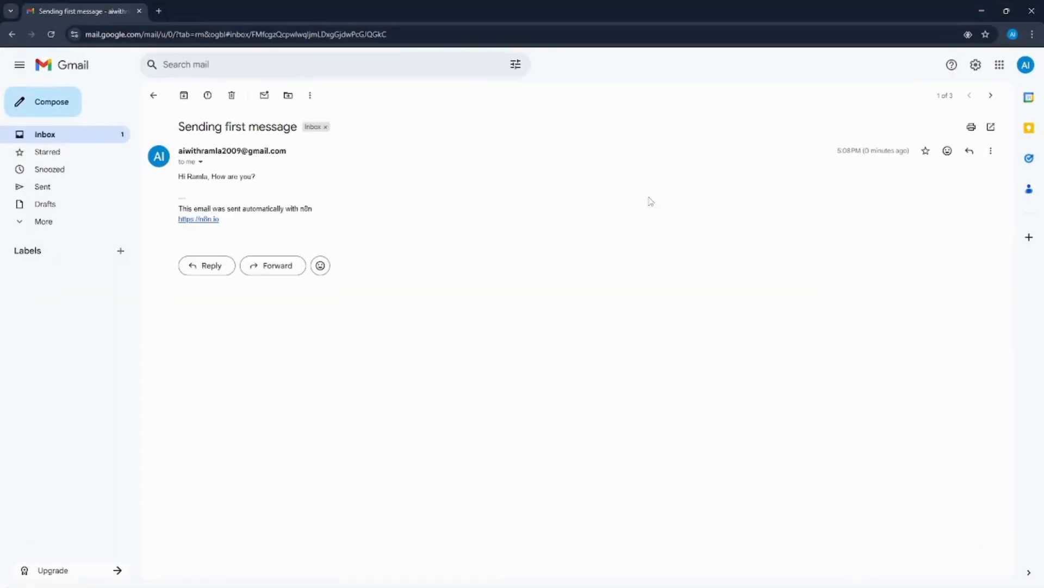
# - In Gmail, refresh the inbox and check the newest "Sending first message" email for the attribution, then return to the n8n canvas
pyautogui.click(153, 96)
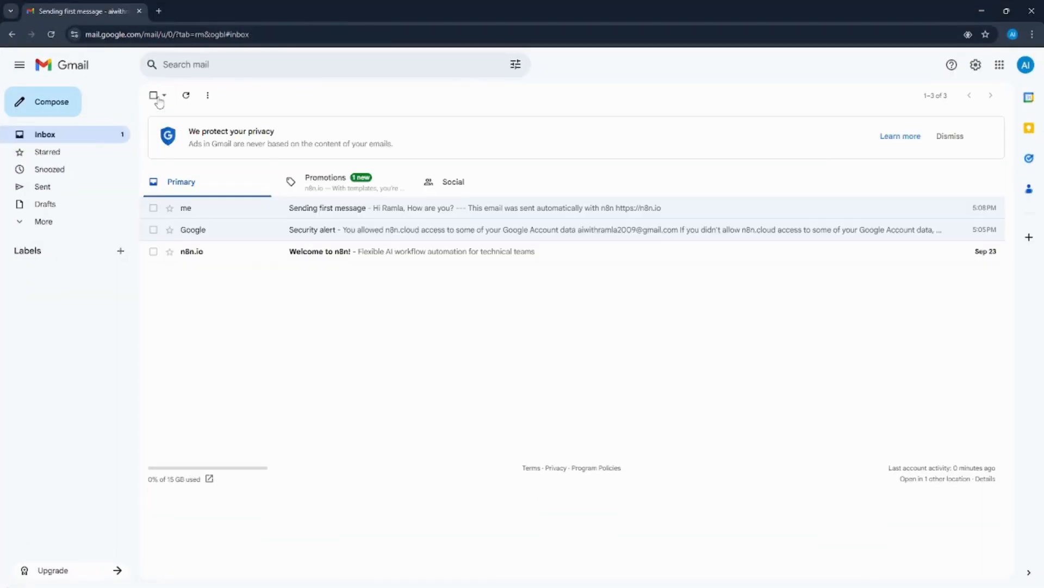
pyautogui.click(185, 95)
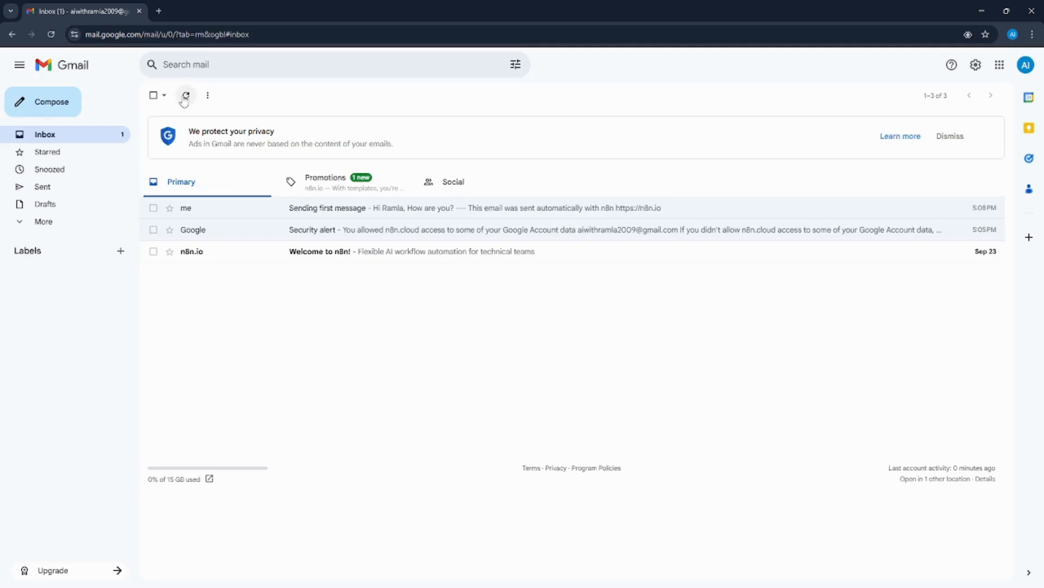
pyautogui.click(309, 207)
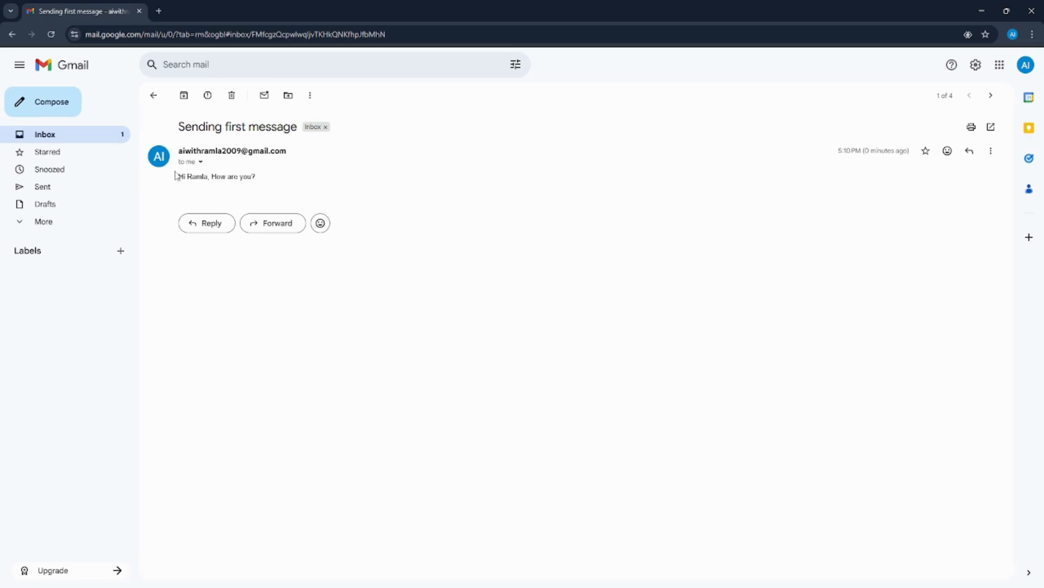
pyautogui.click(154, 97)
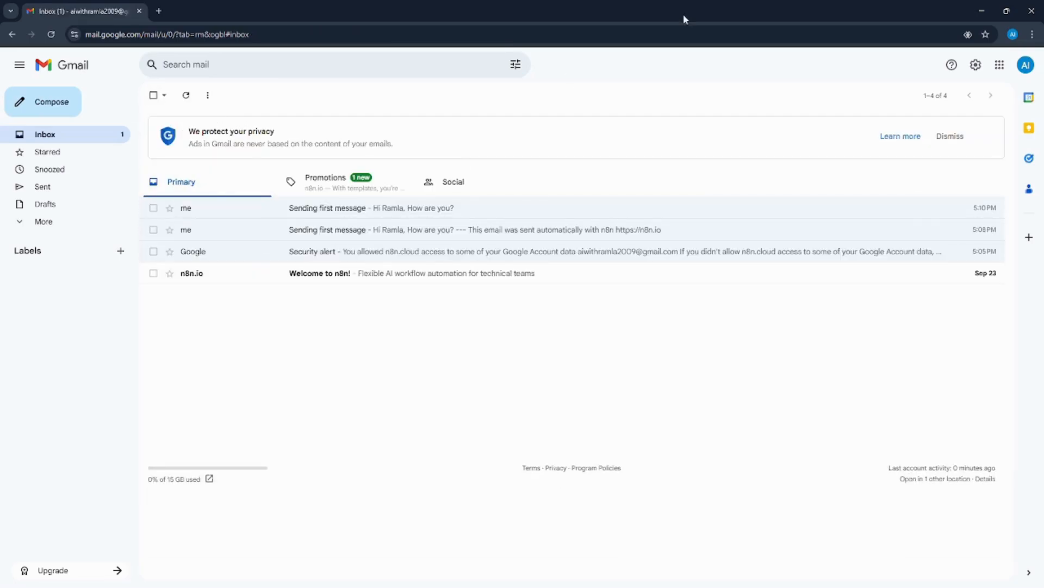
pyautogui.click(980, 9)
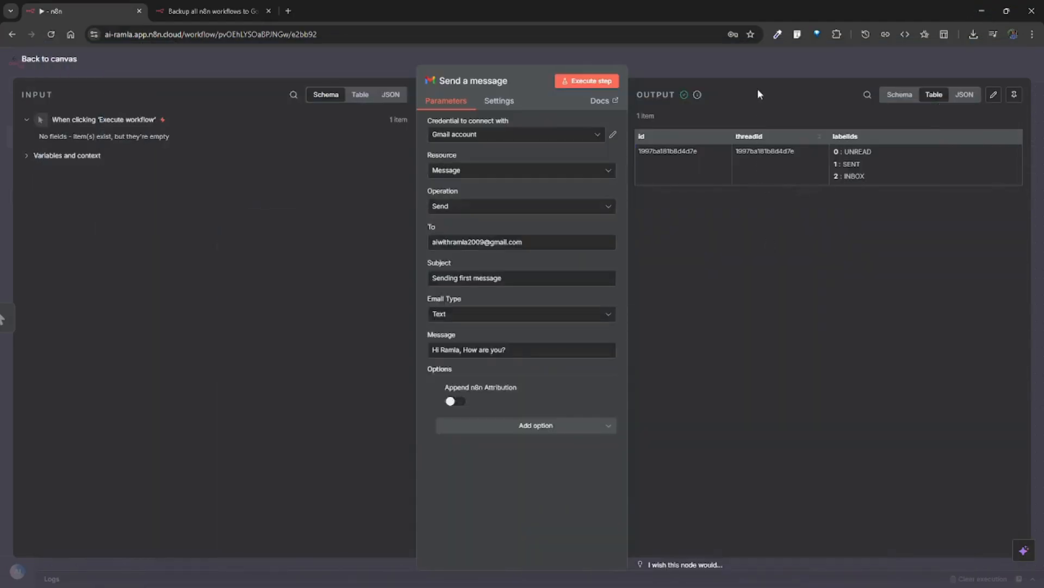
pyautogui.click(748, 60)
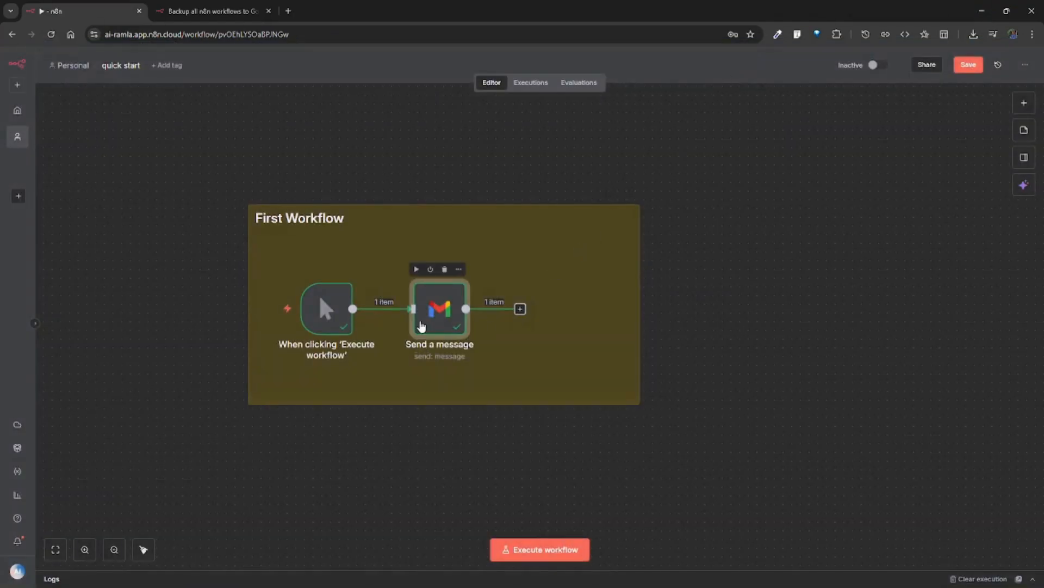
# - Space the trigger and Send a message nodes farther apart on one line inside the sticky note, and save the workflow
pyautogui.moveTo(421, 326); pyautogui.dragTo(526, 325)
pyautogui.moveTo(328, 325); pyautogui.dragTo(346, 315)
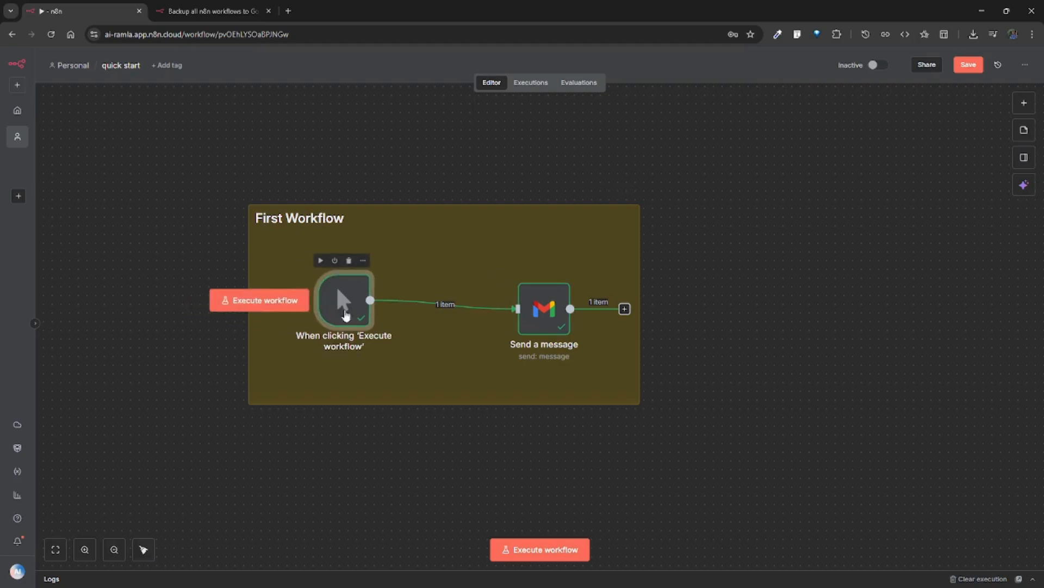
pyautogui.moveTo(543, 302); pyautogui.dragTo(498, 293)
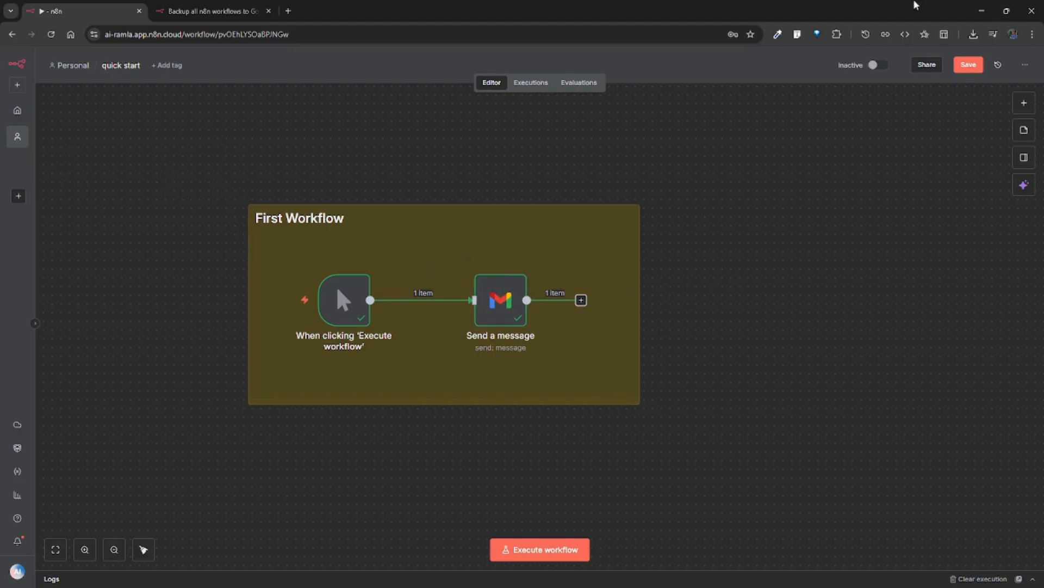
pyautogui.click(969, 65)
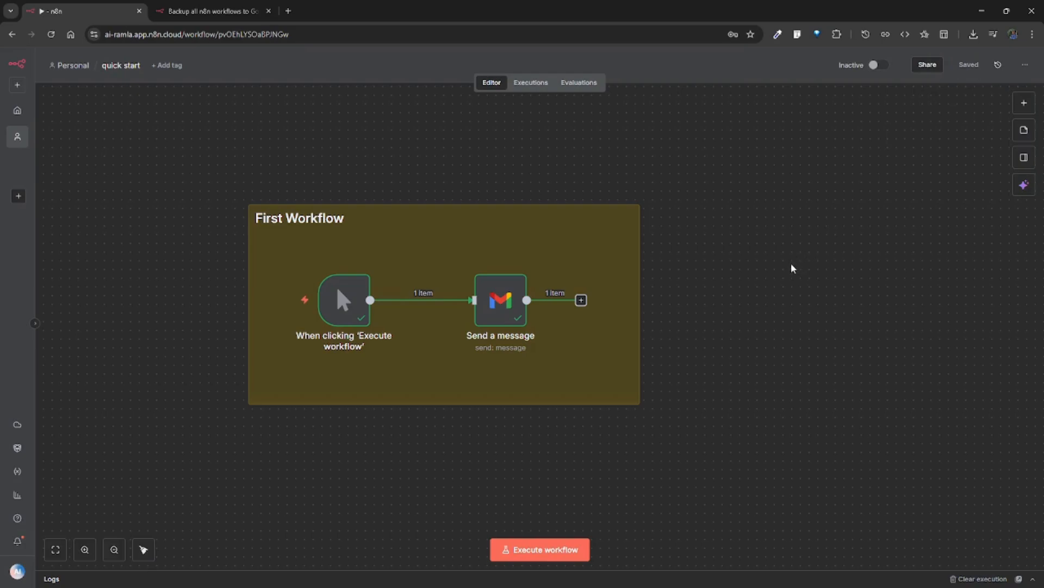
# - Open the Overview page with the sidebar expanded and review its Credentials and Executions lists, ending back at the Workflows list
pyautogui.click(18, 112)
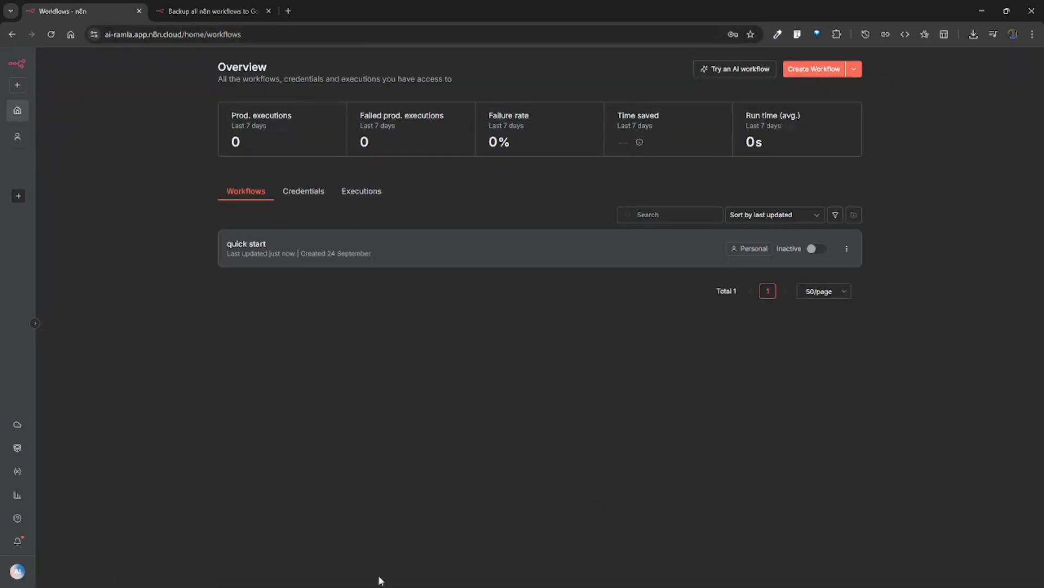
pyautogui.click(34, 325)
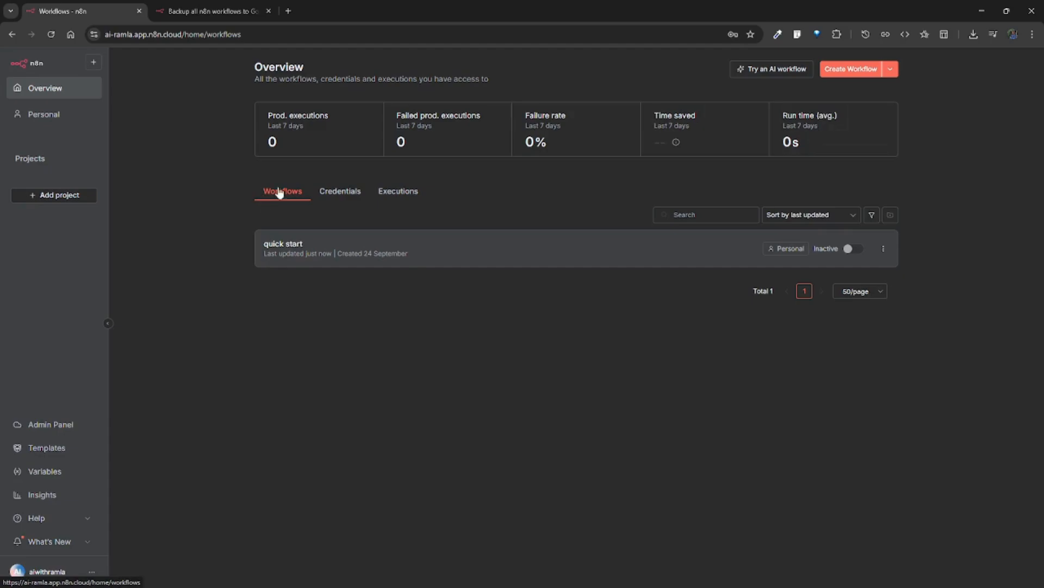
pyautogui.click(336, 197)
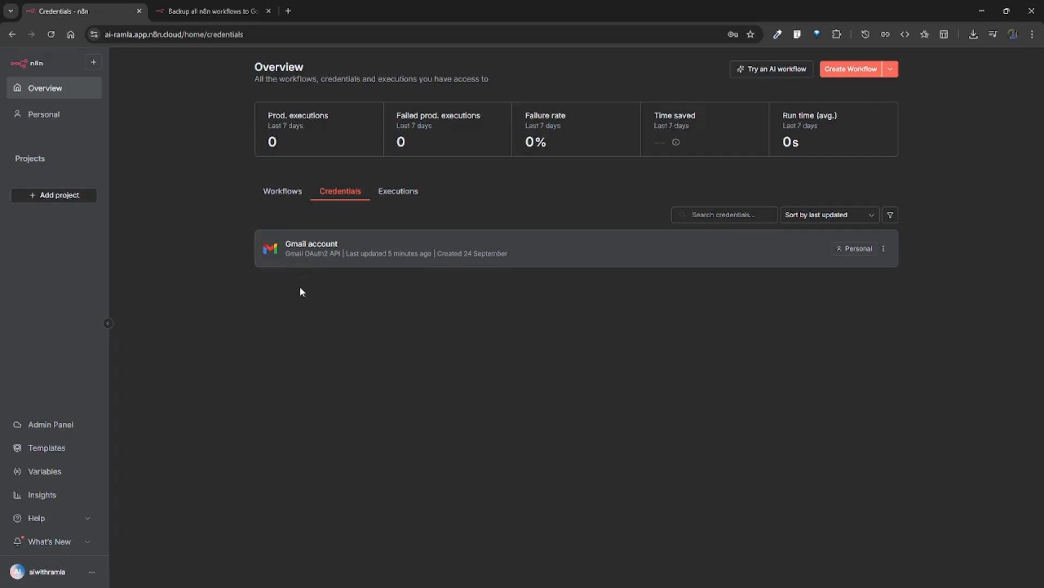
pyautogui.click(396, 191)
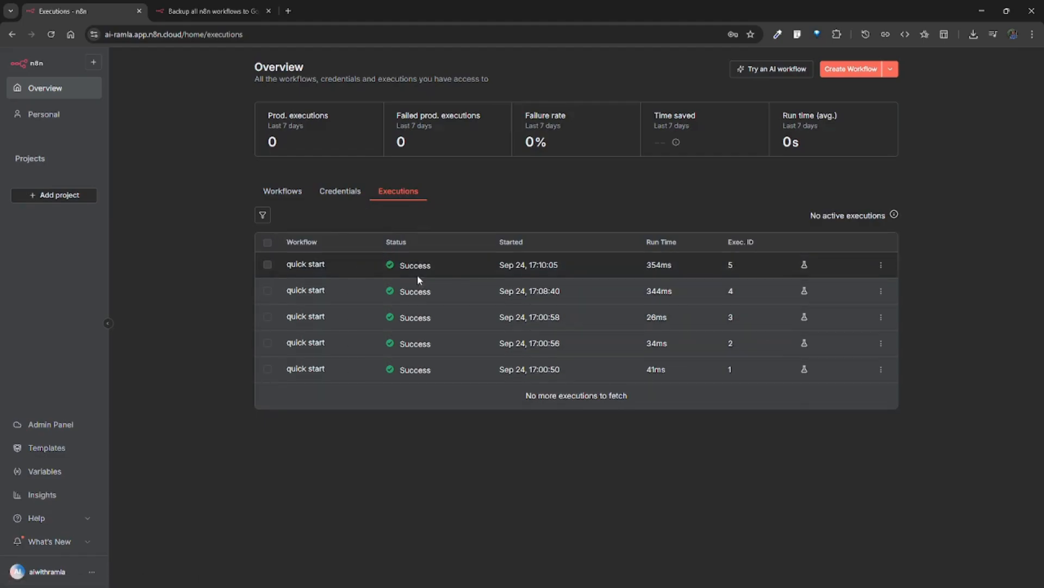
pyautogui.click(302, 197)
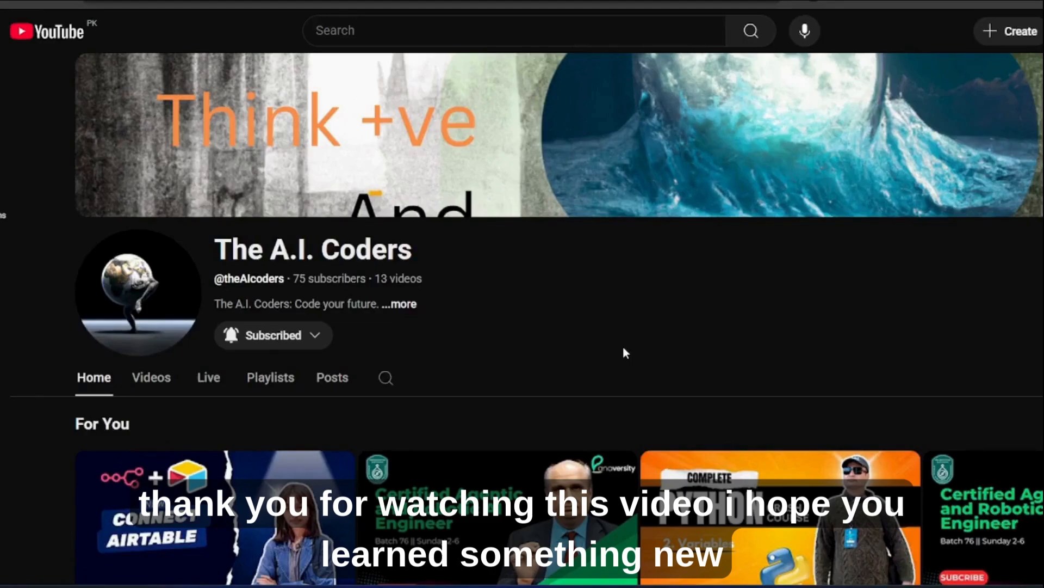
pyautogui.scroll(-1, 623, 348)
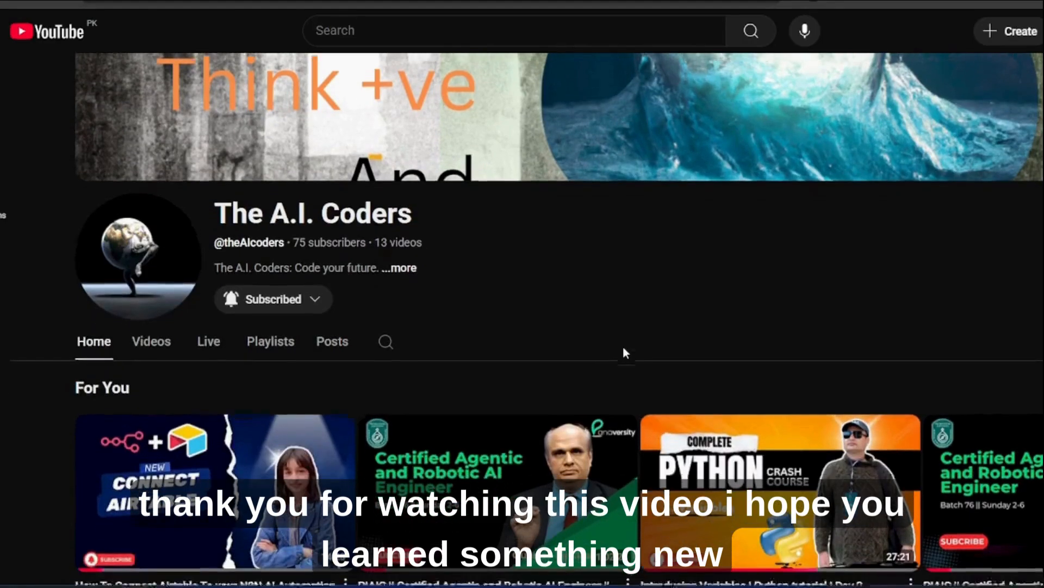
pyautogui.scroll(-8, 623, 353)
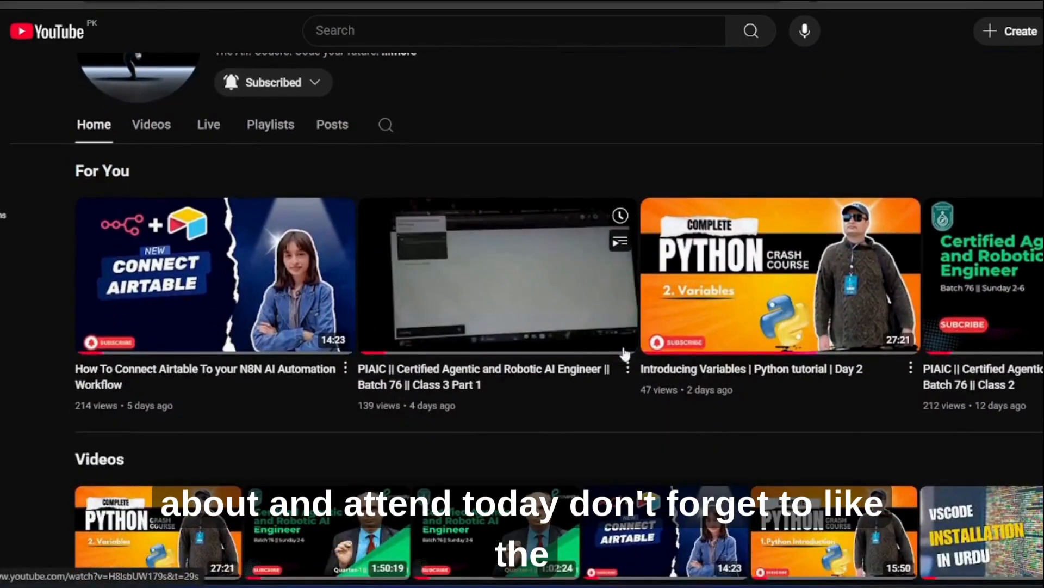
pyautogui.scroll(8, 623, 352)
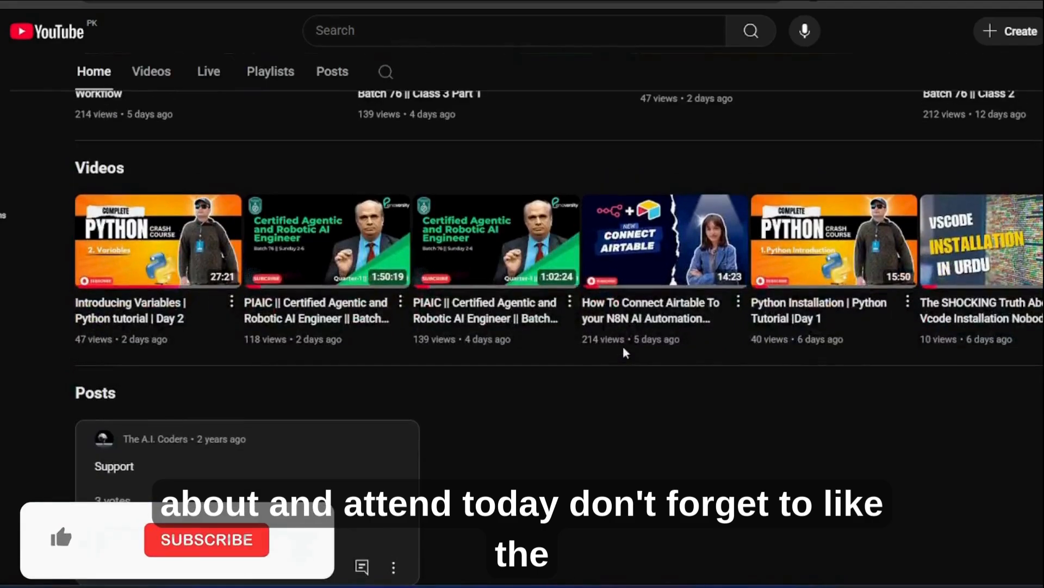
pyautogui.scroll(3, 624, 351)
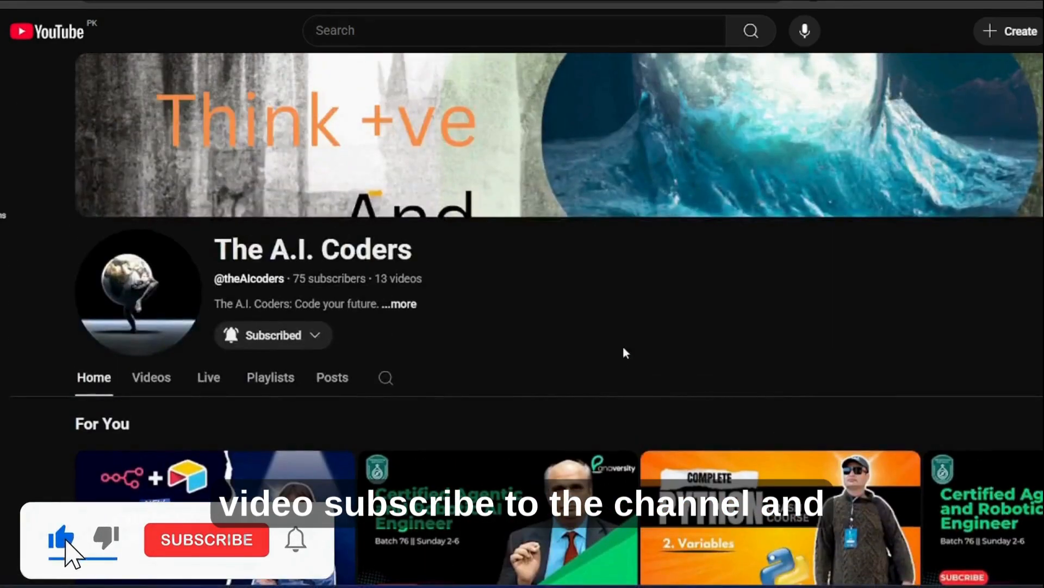
pyautogui.scroll(-10, 622, 353)
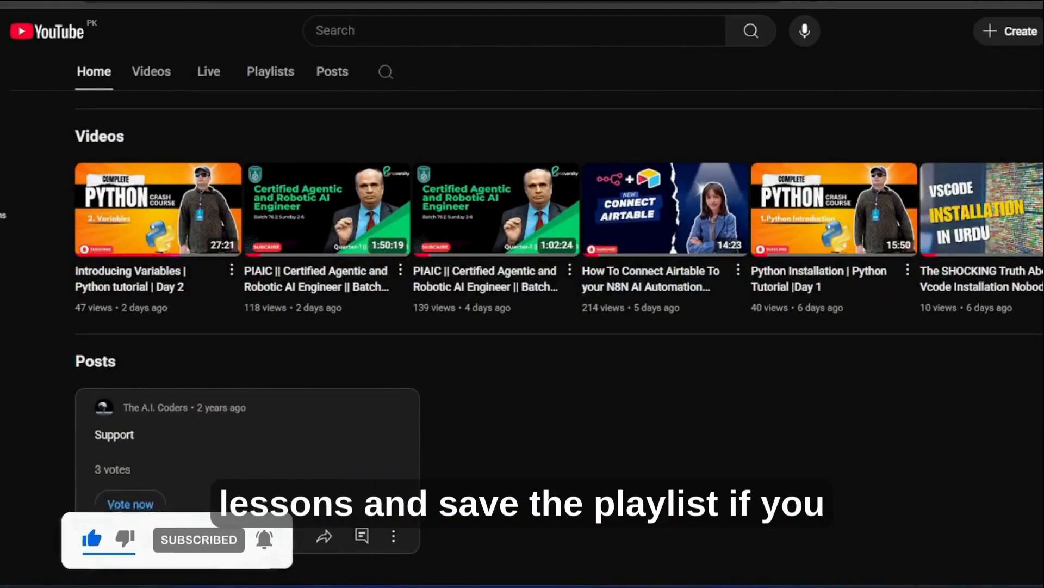
pyautogui.scroll(10, 624, 352)
pyautogui.scroll(-4, 623, 353)
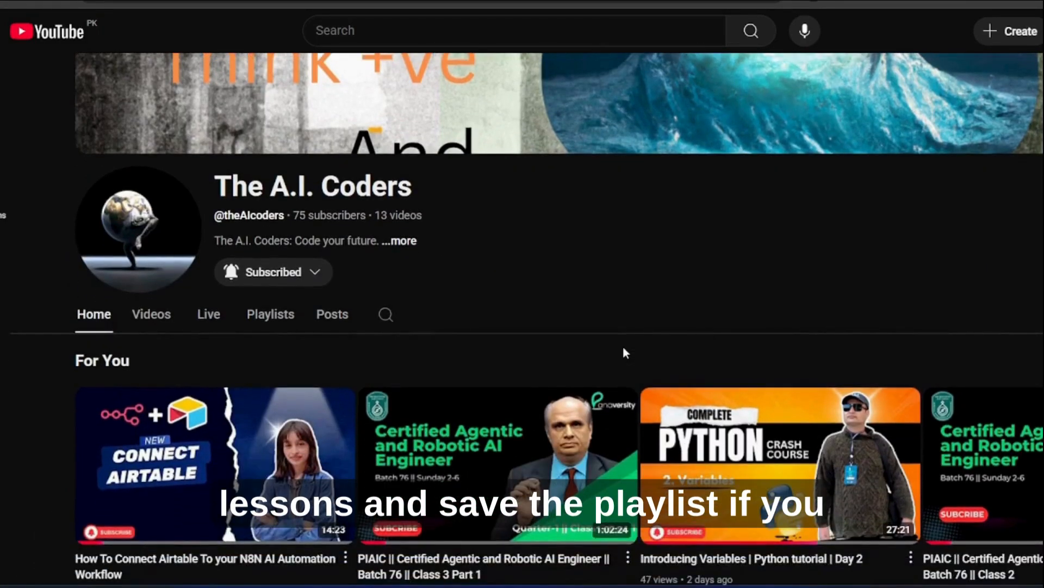
pyautogui.scroll(4, 624, 354)
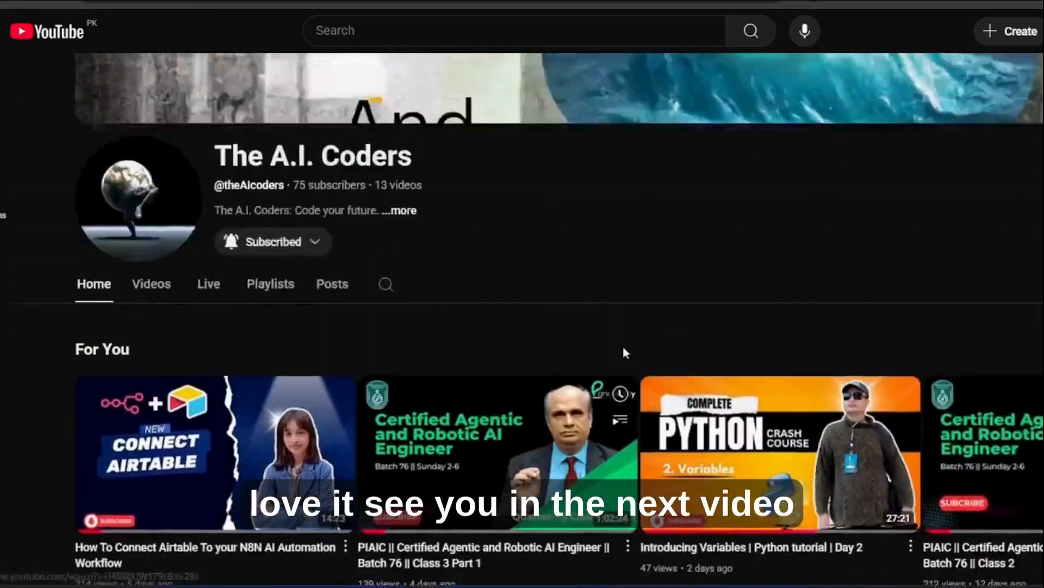